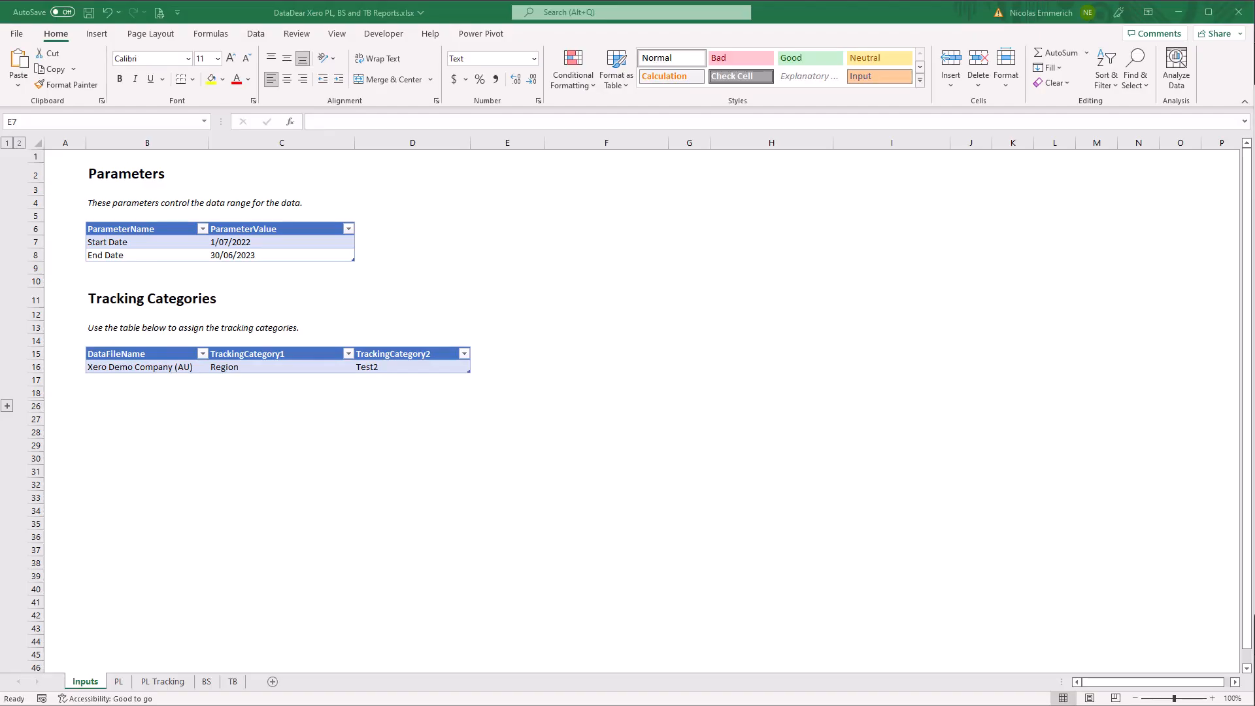
# Review the PL, PL Tracking, BS and TB report sheets of the workbook
pyautogui.click(119, 681)
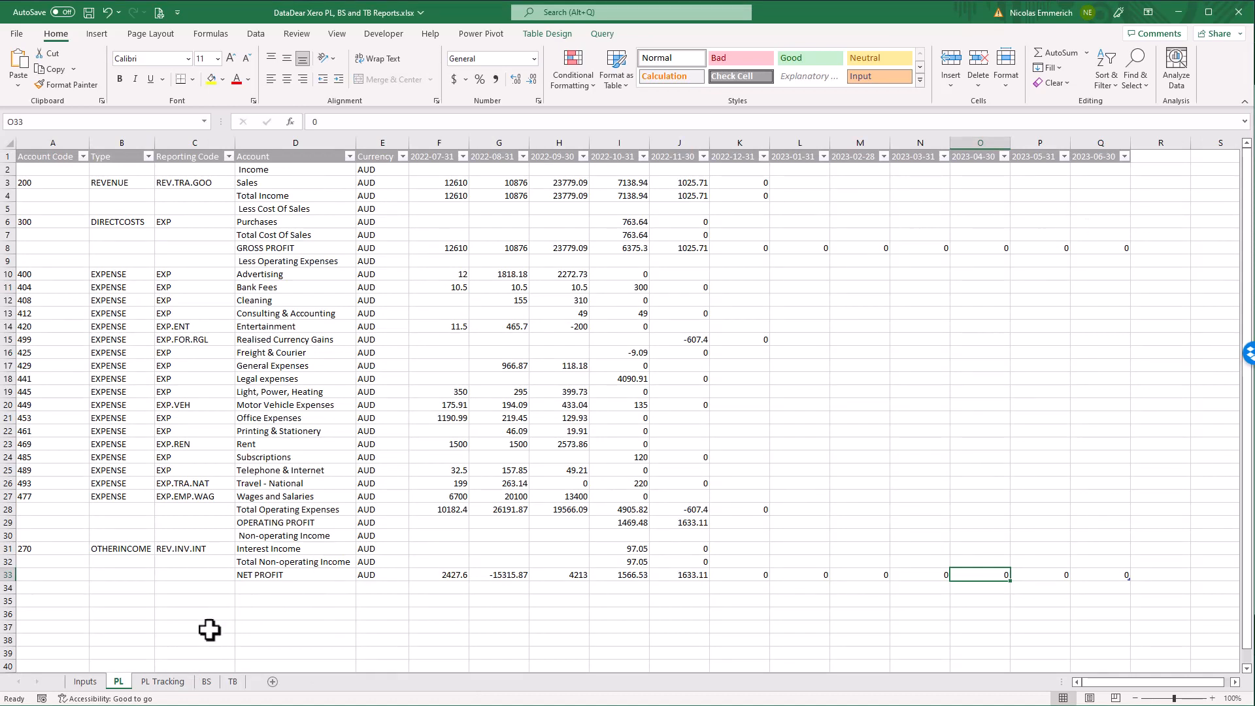
pyautogui.click(163, 683)
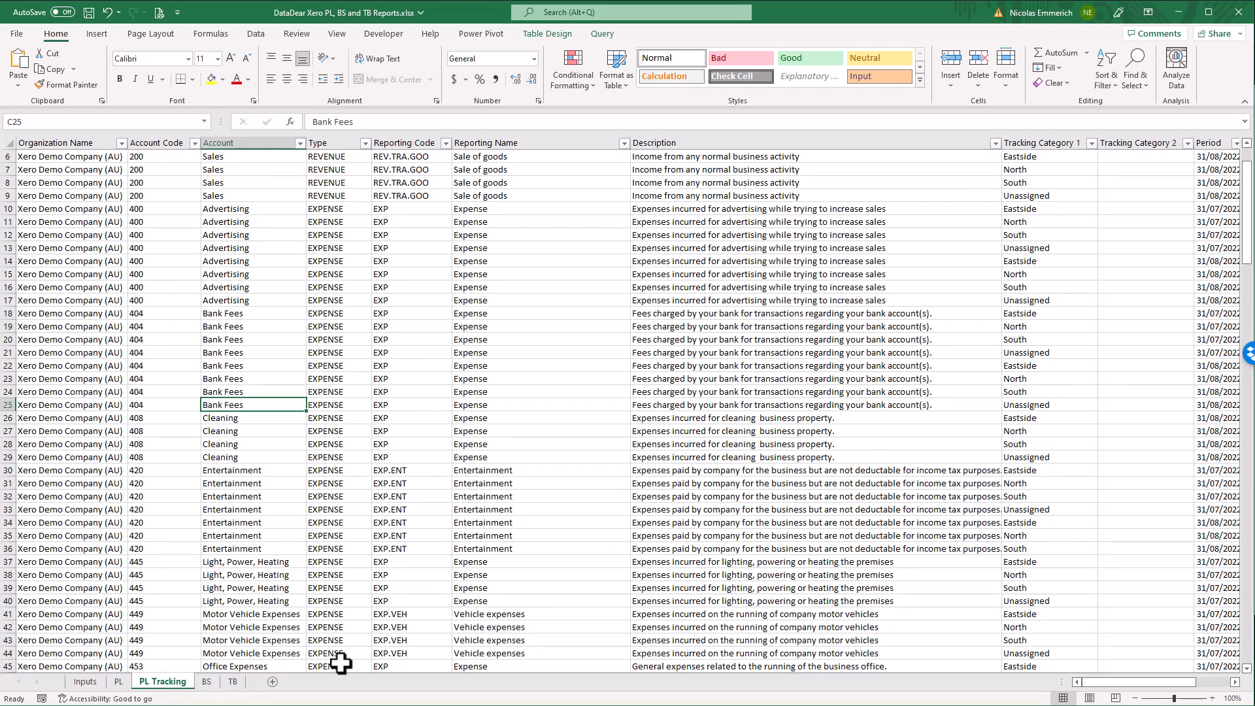
pyautogui.scroll(2, 392, 601)
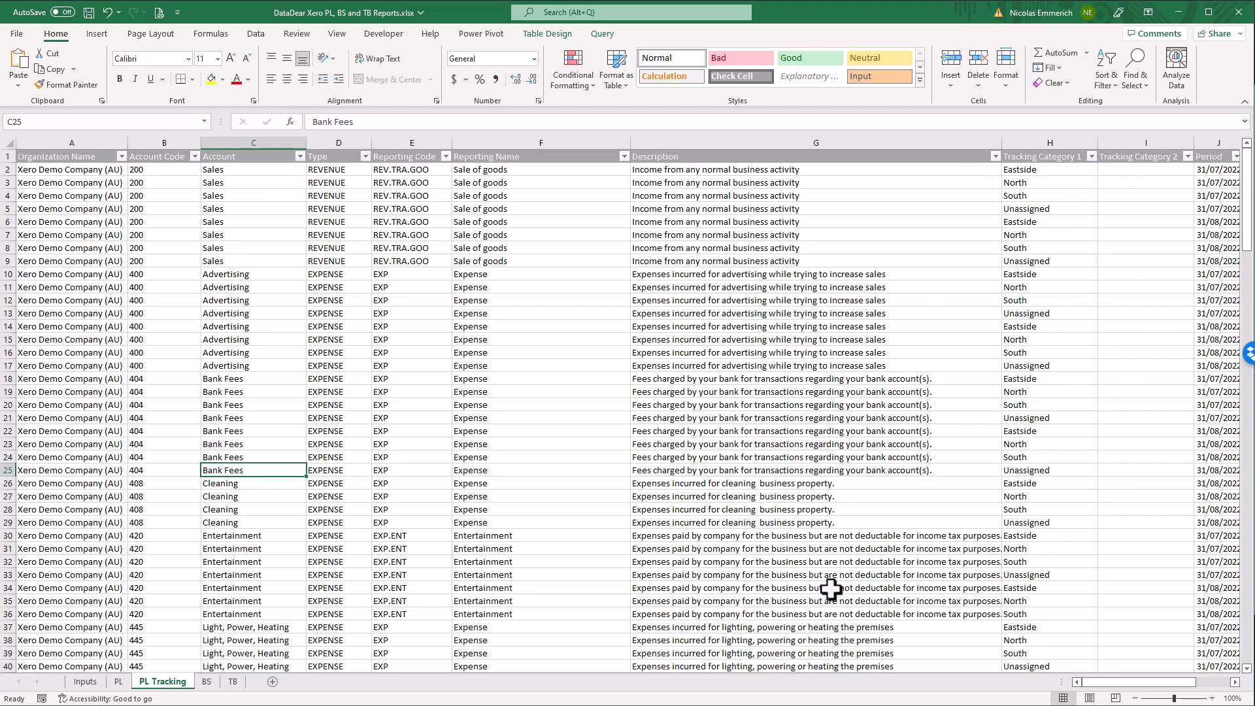
pyautogui.click(206, 681)
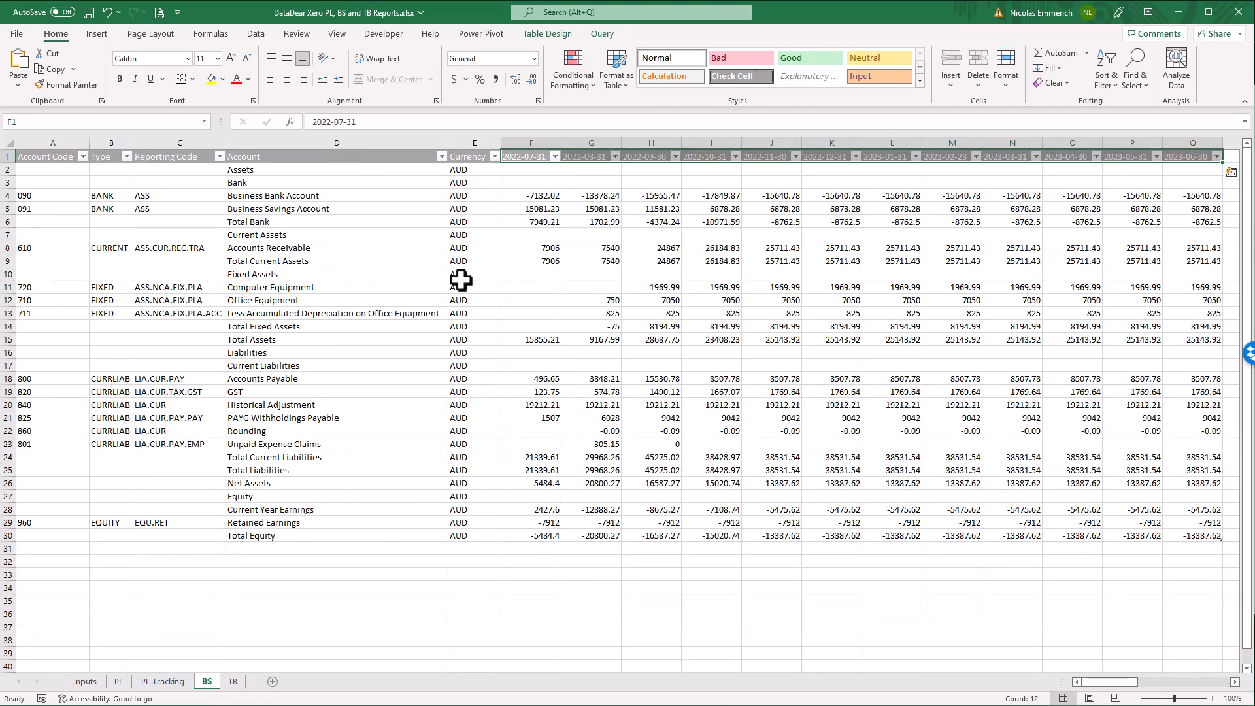
pyautogui.click(233, 681)
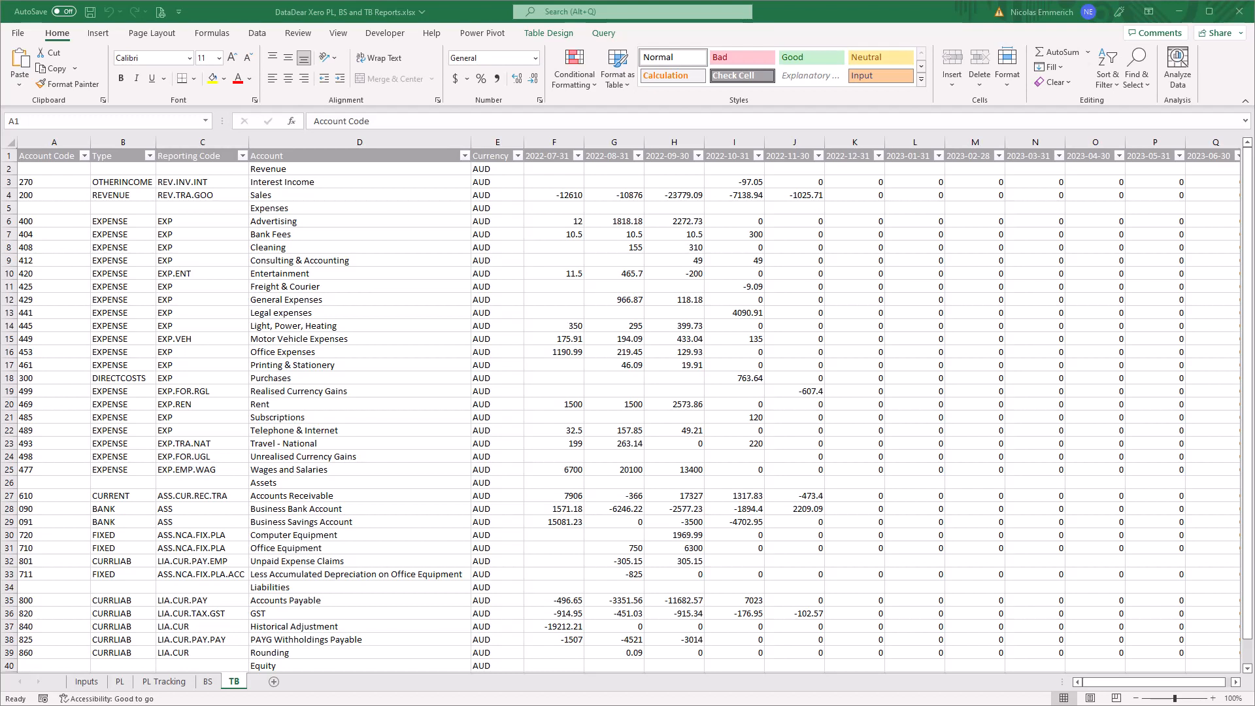
# Open the workbook's Accounts query in the Power Query Editor and inspect its Source step
pyautogui.click(258, 34)
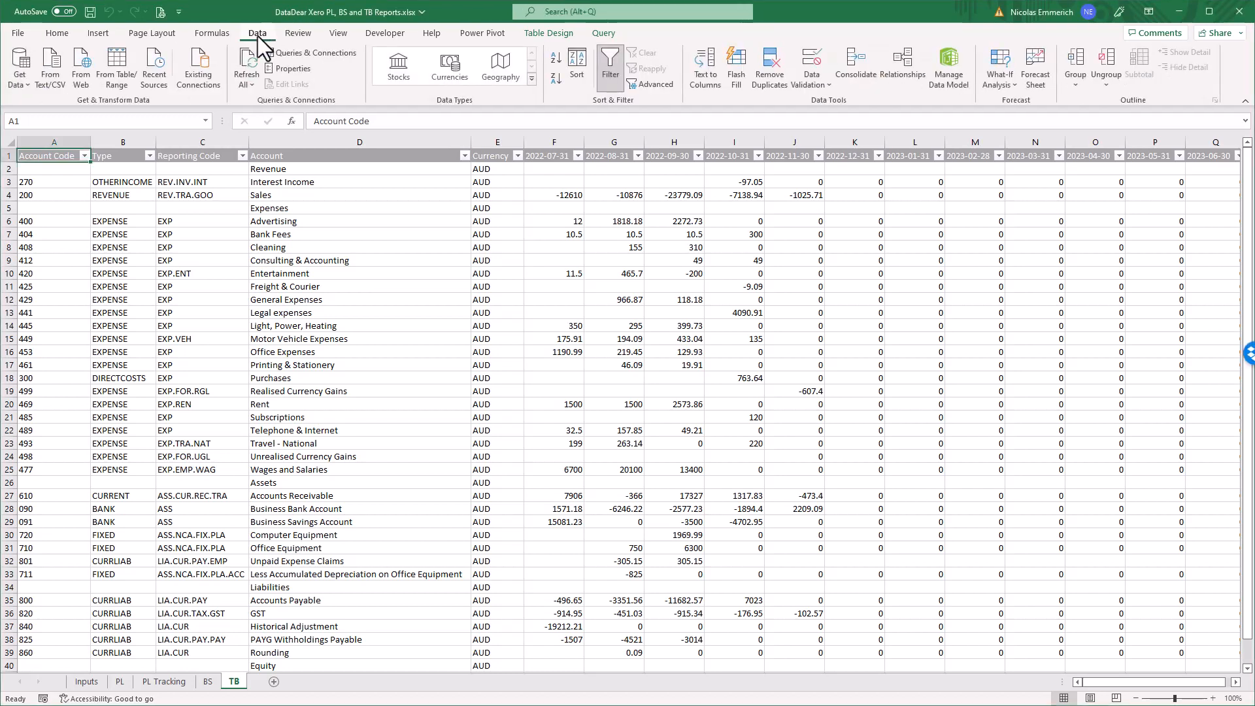
pyautogui.click(315, 54)
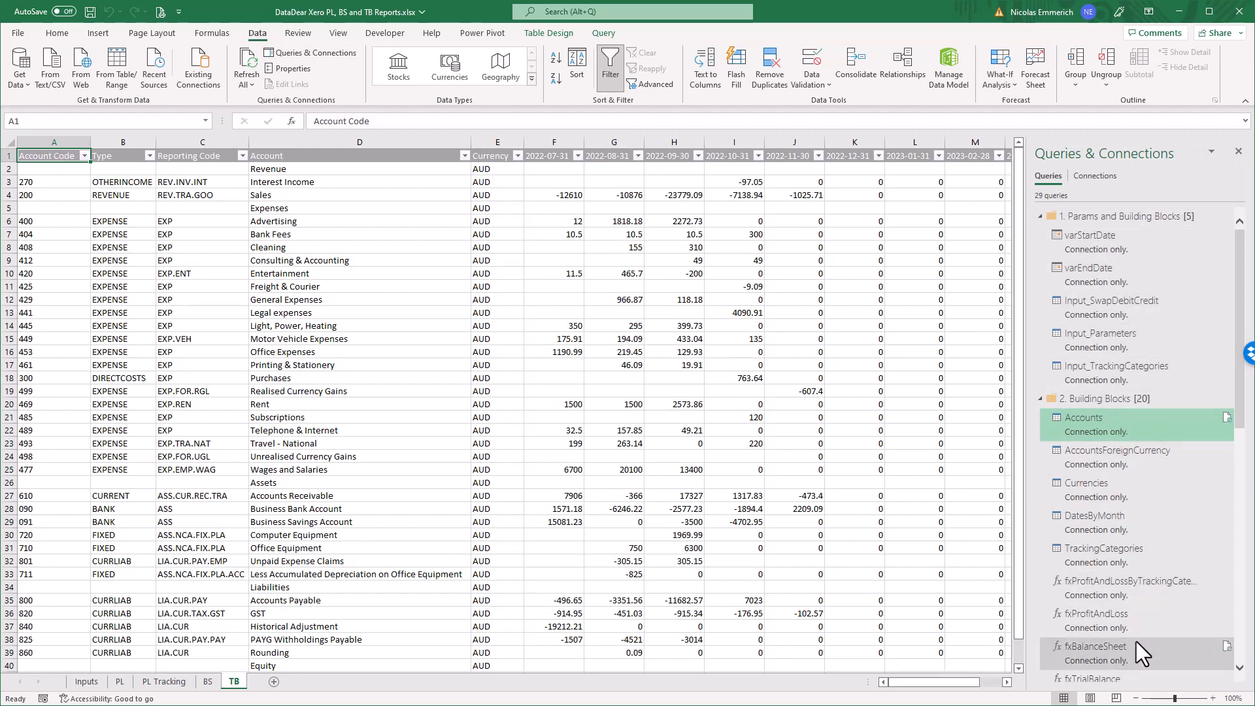
pyautogui.rightClick(1092, 425)
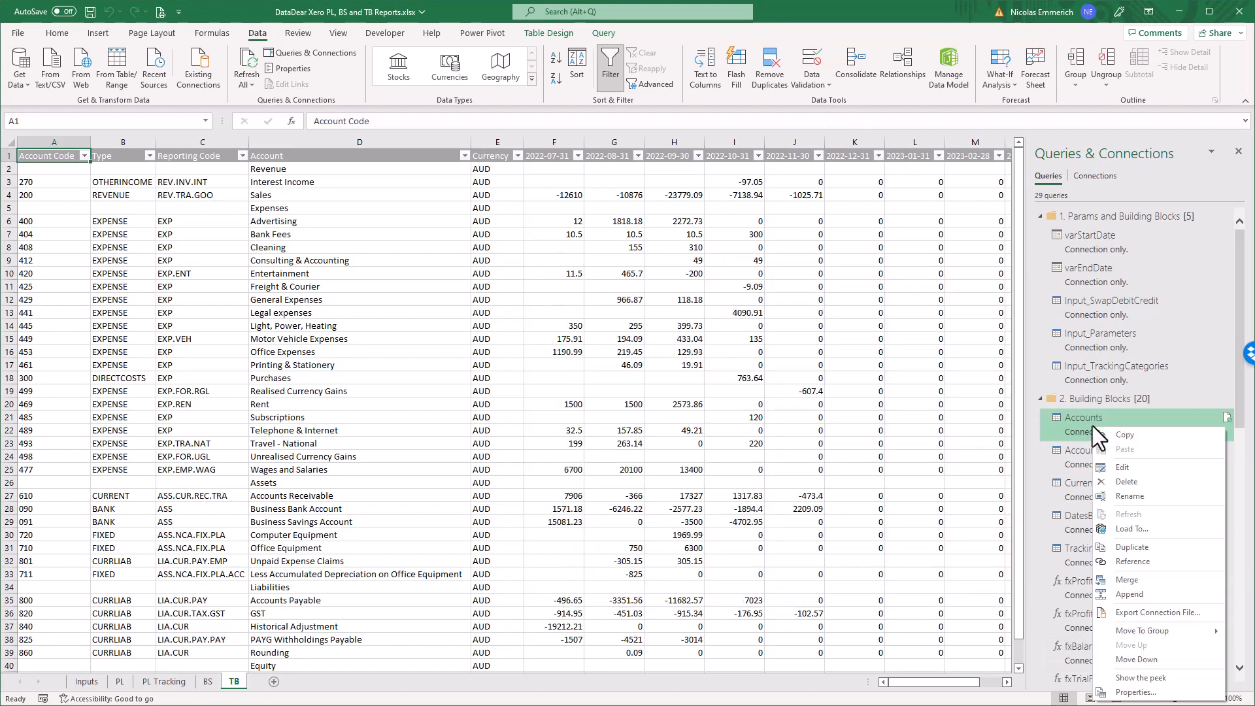
pyautogui.click(1123, 468)
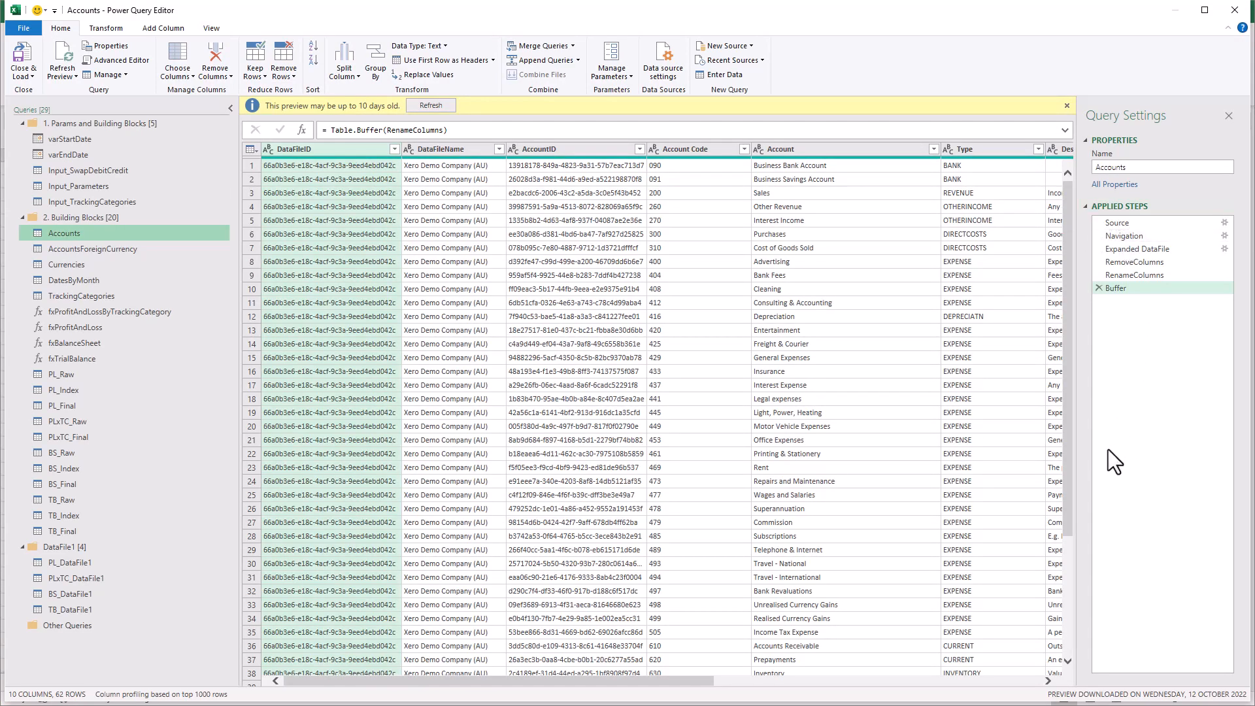
pyautogui.click(1128, 219)
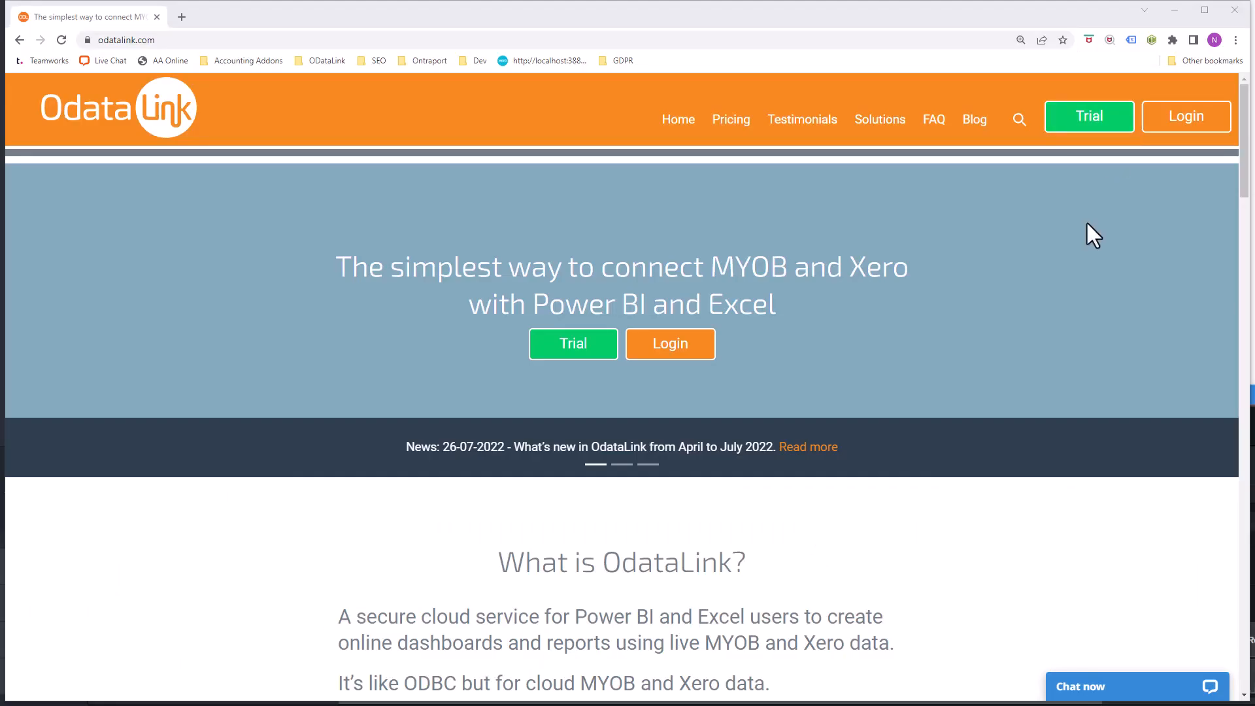
# In OdataLink in the browser, create the odata model with data file type Xero Accounting and archive type Live
pyautogui.click(1092, 117)
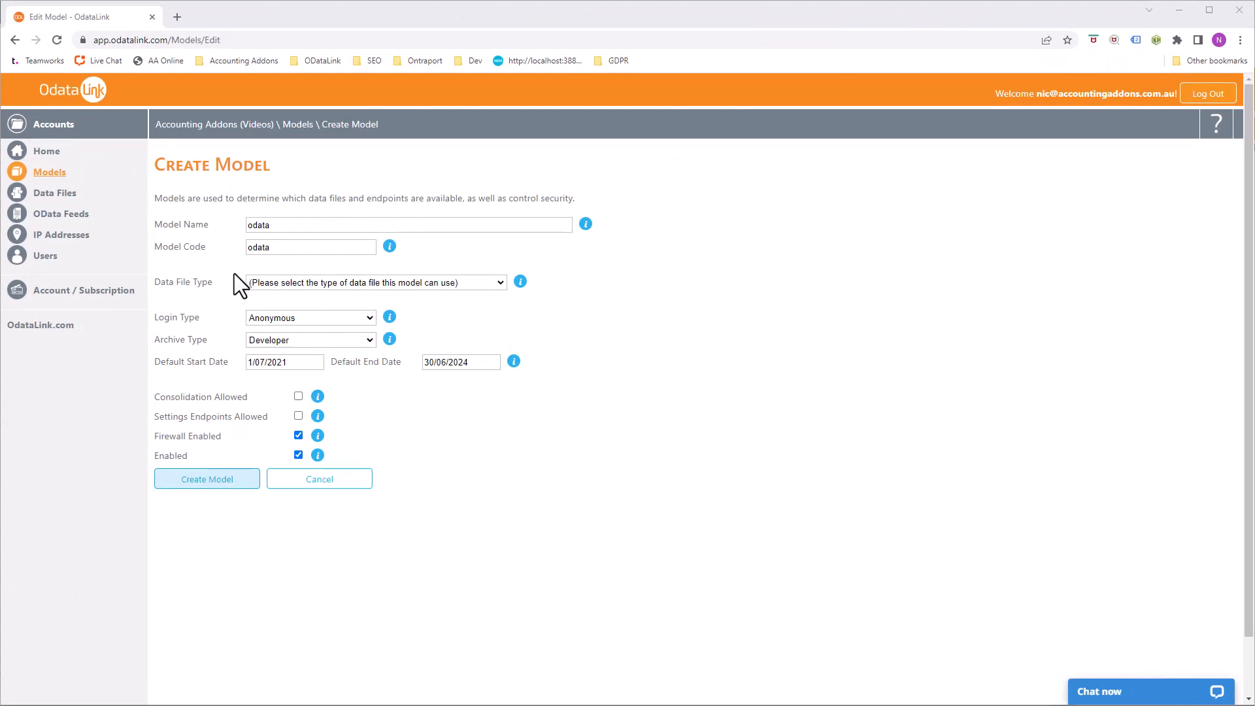
pyautogui.click(315, 284)
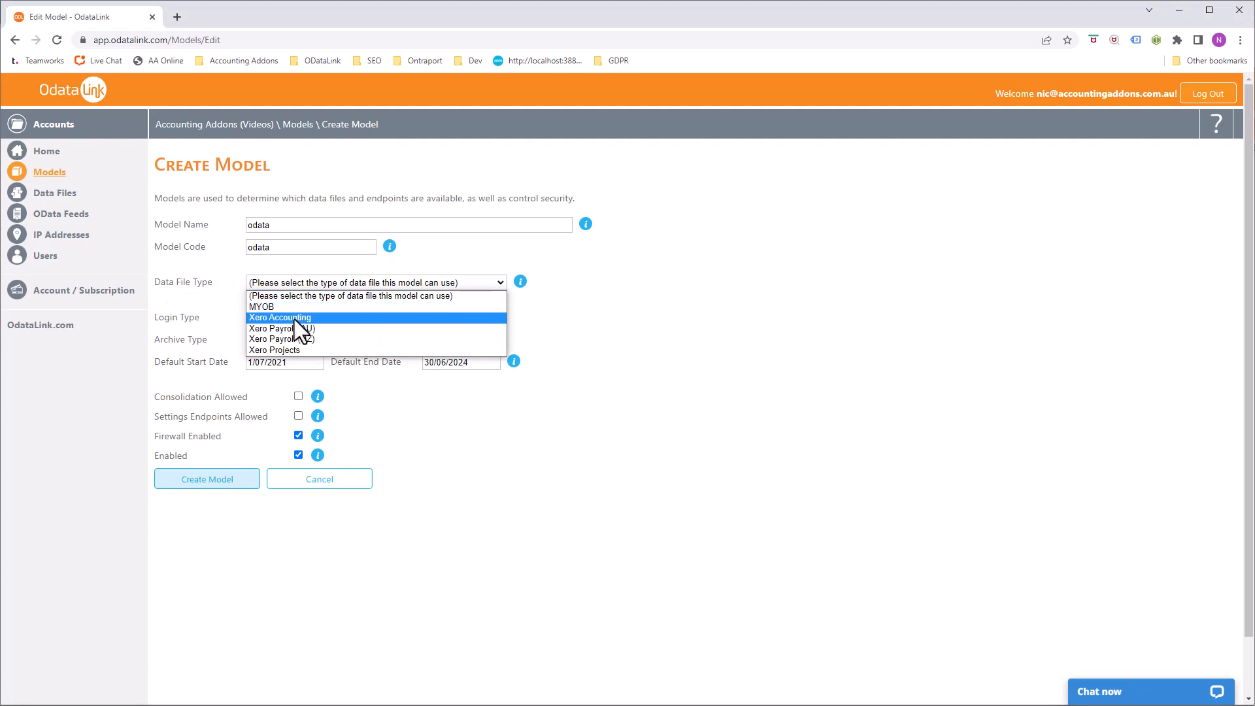
pyautogui.click(296, 320)
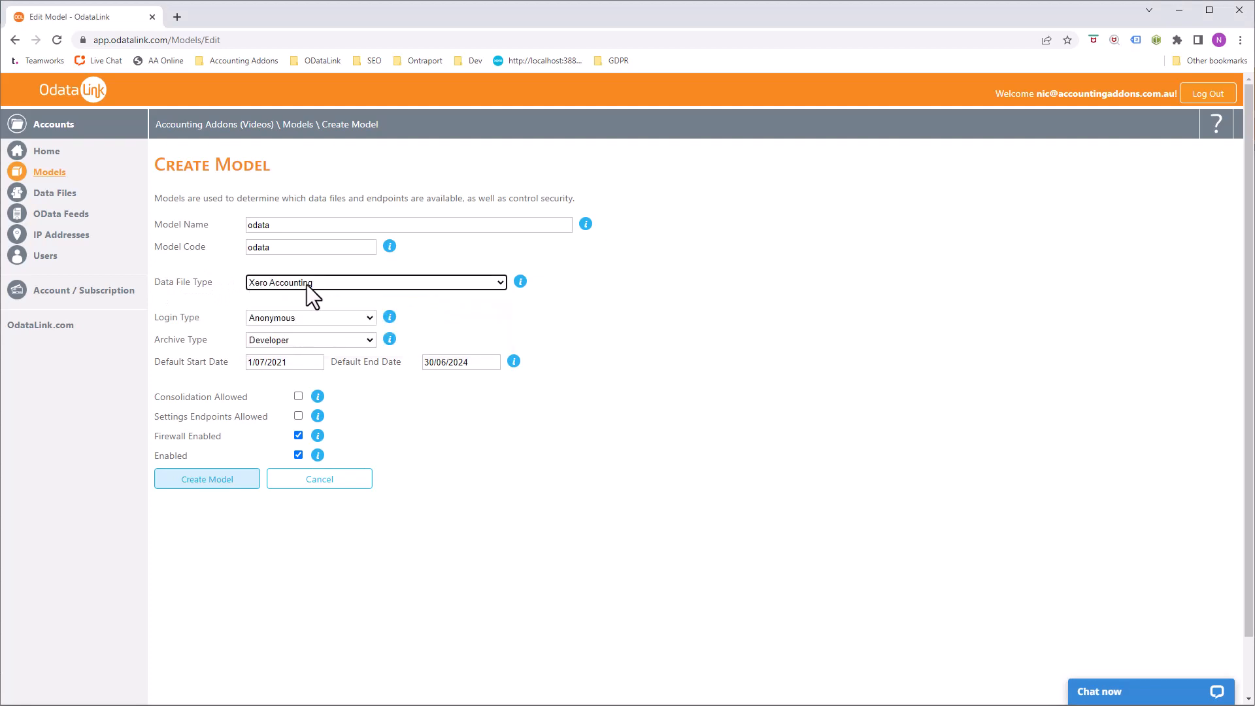
pyautogui.click(269, 318)
pyautogui.click(269, 318)
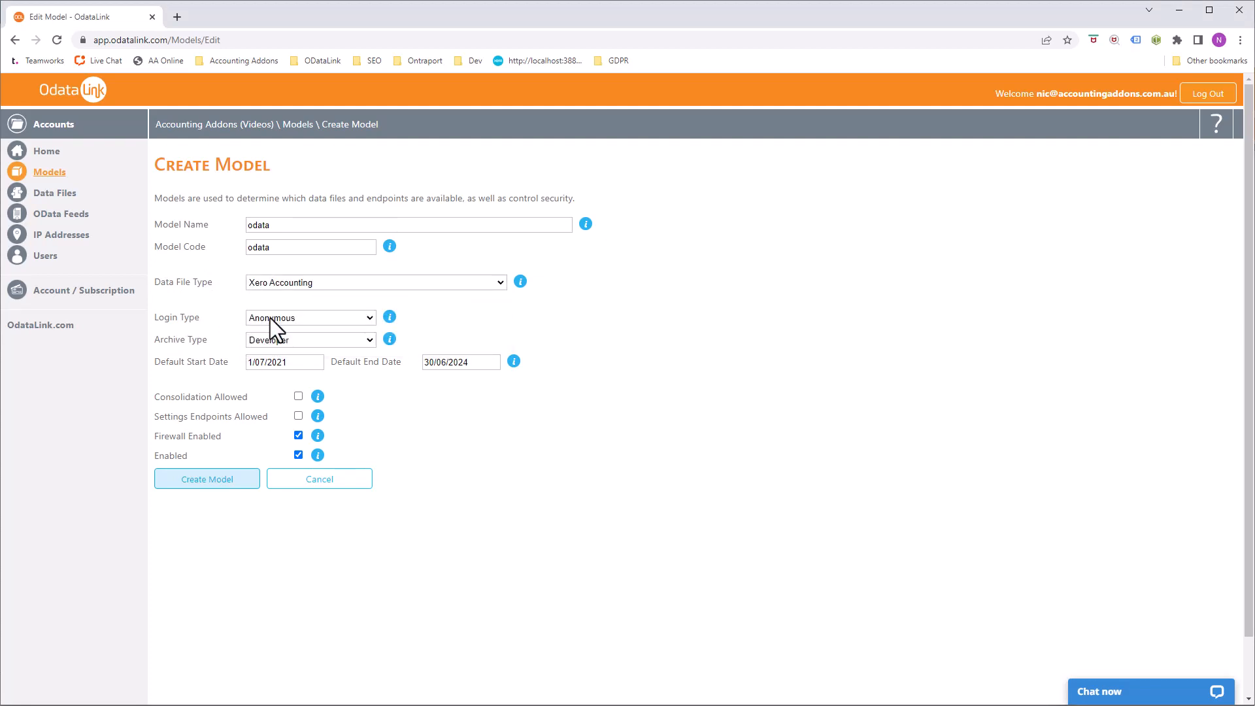
pyautogui.click(265, 340)
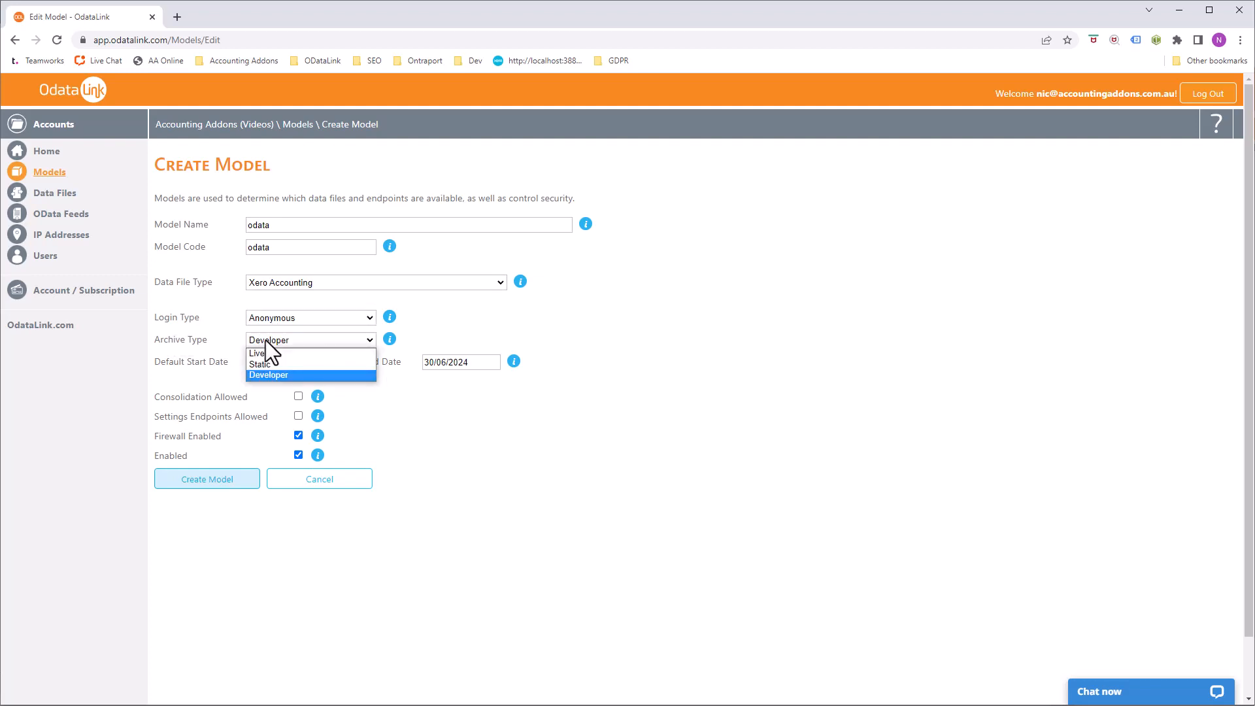
pyautogui.click(275, 353)
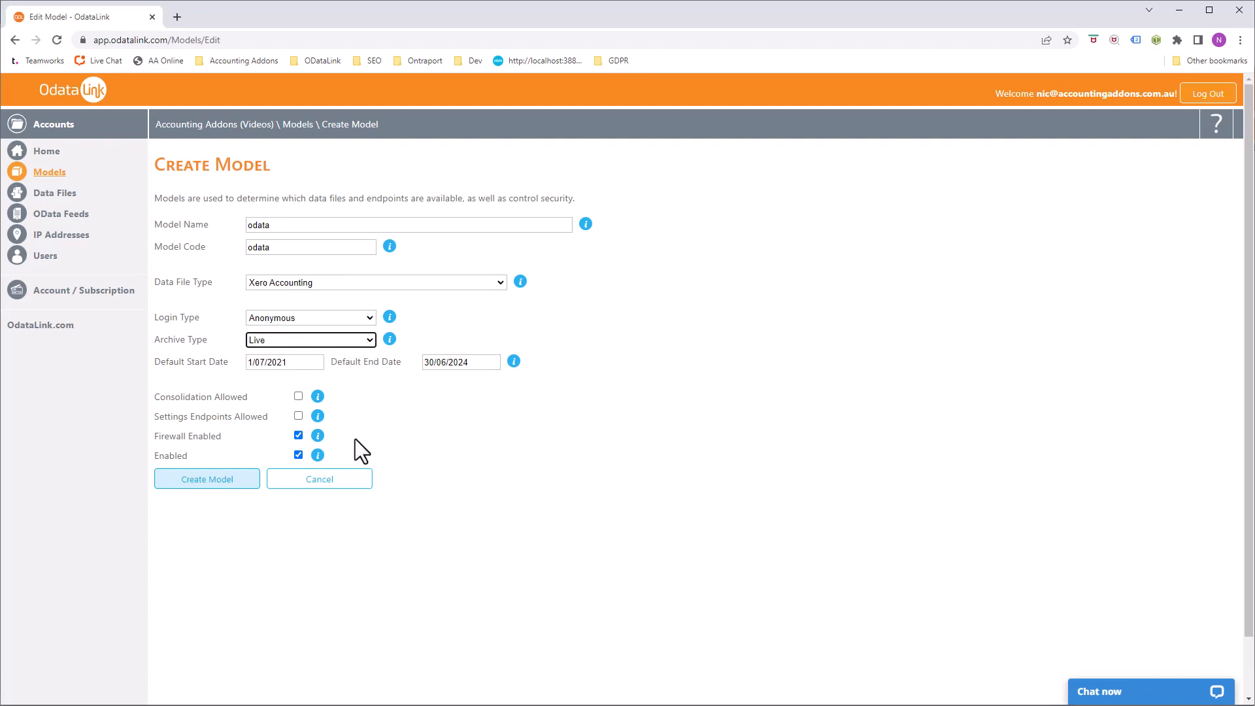
pyautogui.click(201, 484)
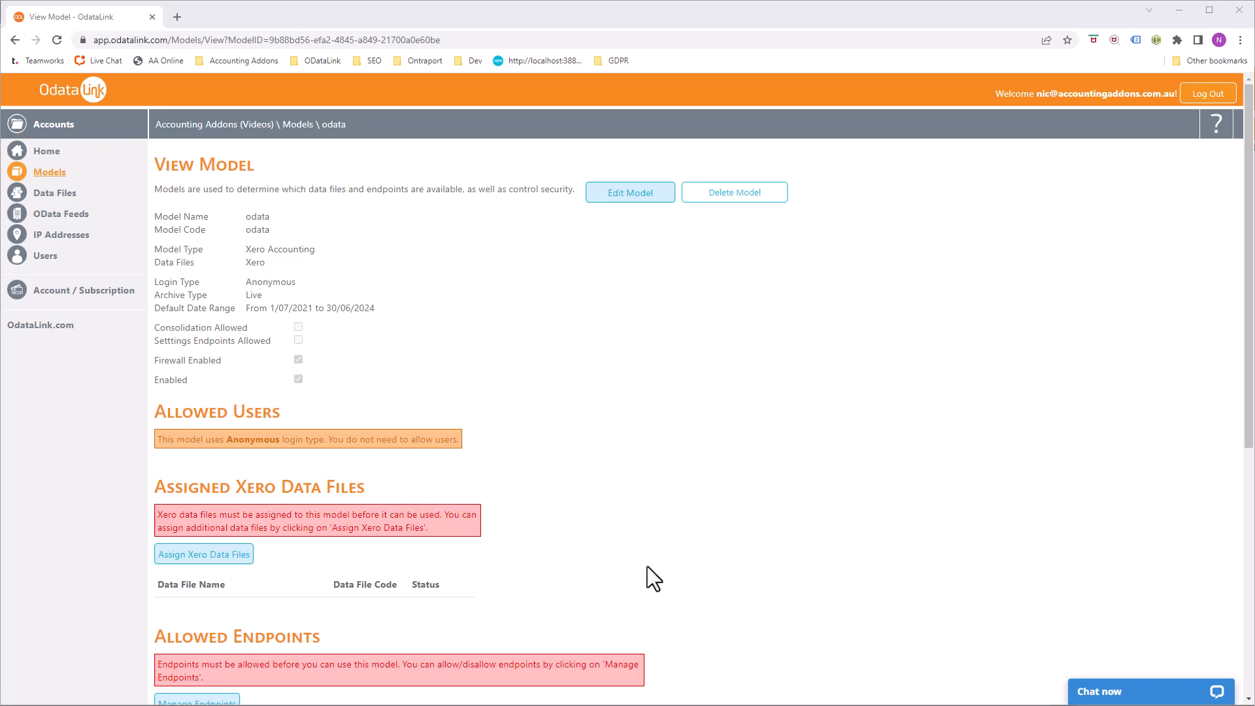
# Start adding a Xero data file to the odata model's assigned data files
pyautogui.click(214, 559)
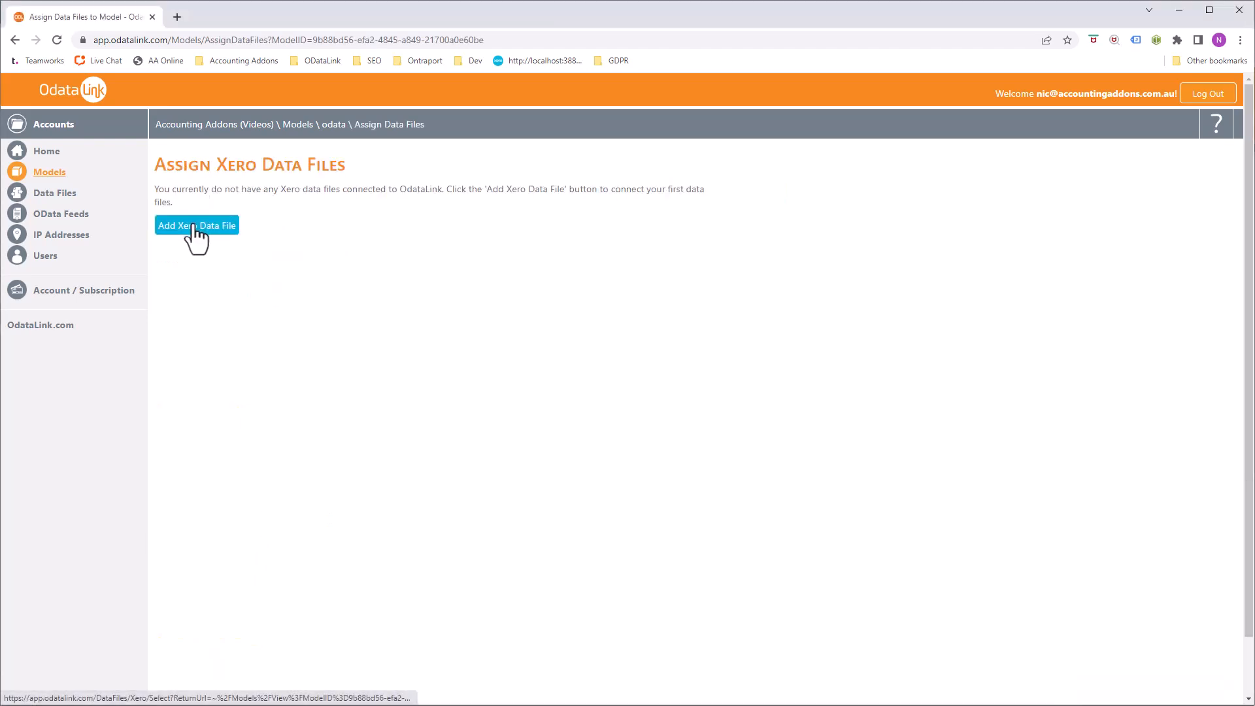
pyautogui.click(194, 226)
pyautogui.click(183, 214)
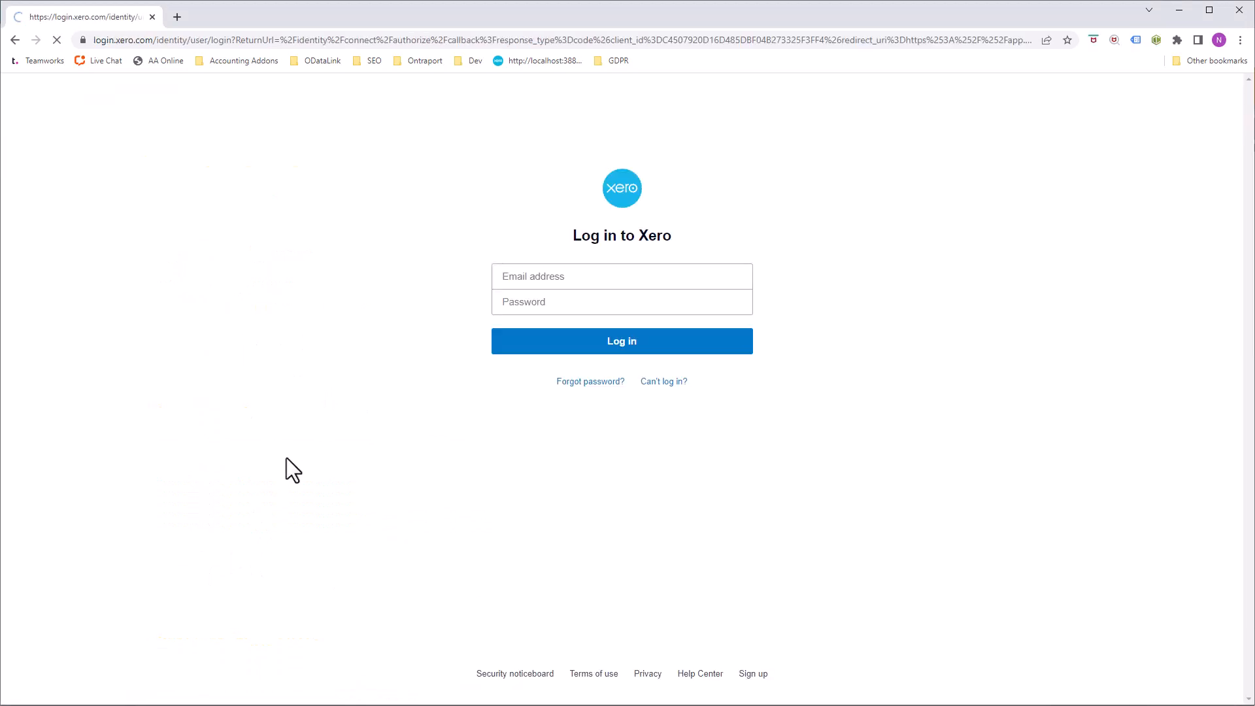
# Log in to Xero with the account's e-mail address and password, and confirm the authenticator app's verification code
pyautogui.click(533, 276)
pyautogui.write('nic@')
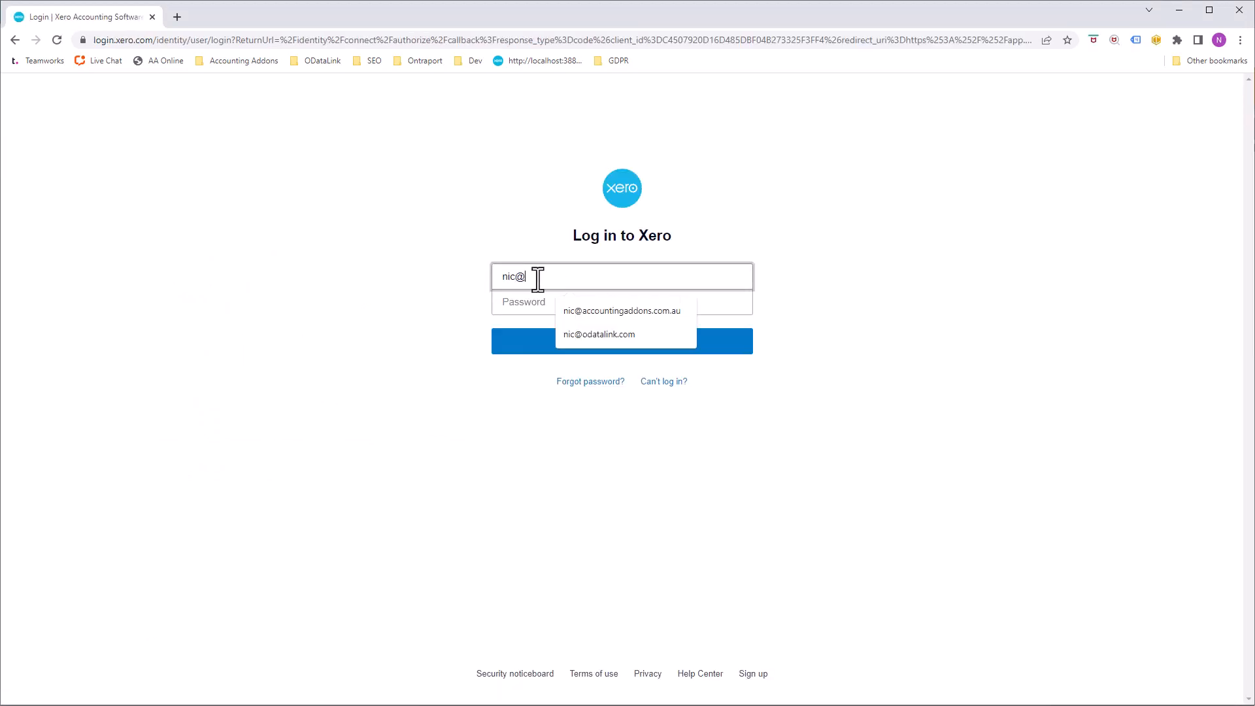
pyautogui.click(611, 311)
pyautogui.click(611, 306)
pyautogui.click(602, 311)
pyautogui.hotkey('ctrl', 'v')
pyautogui.click(649, 343)
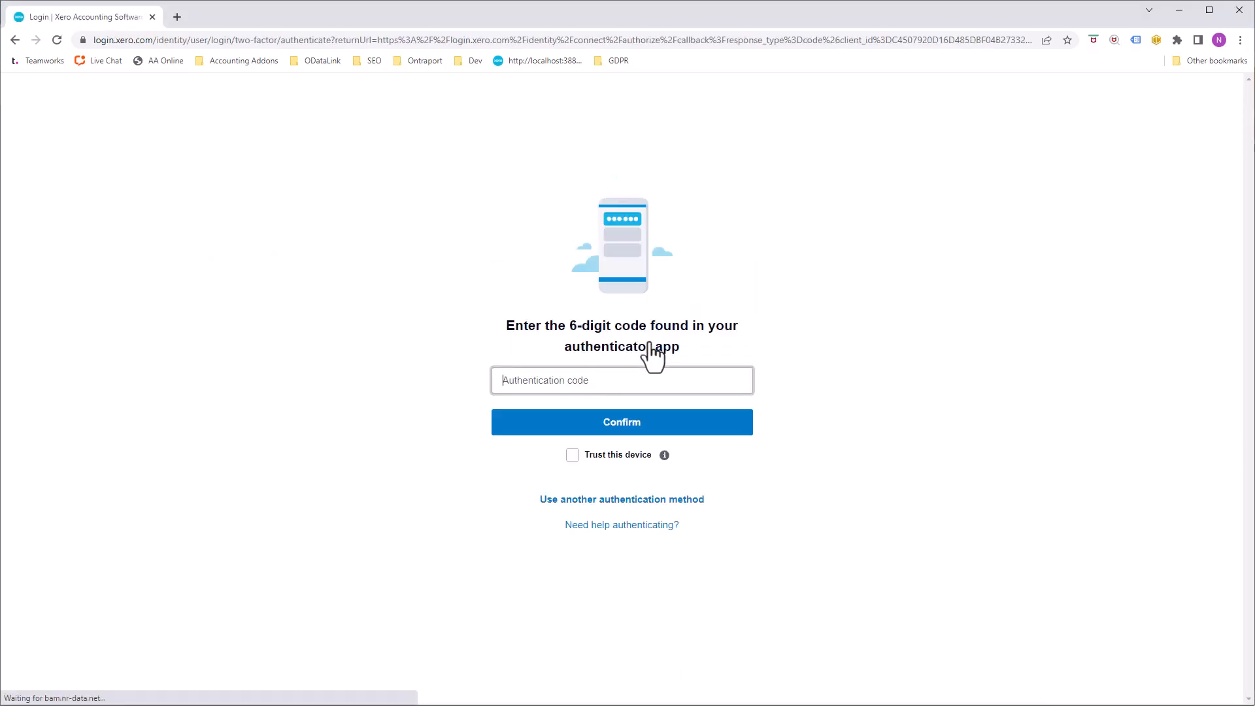
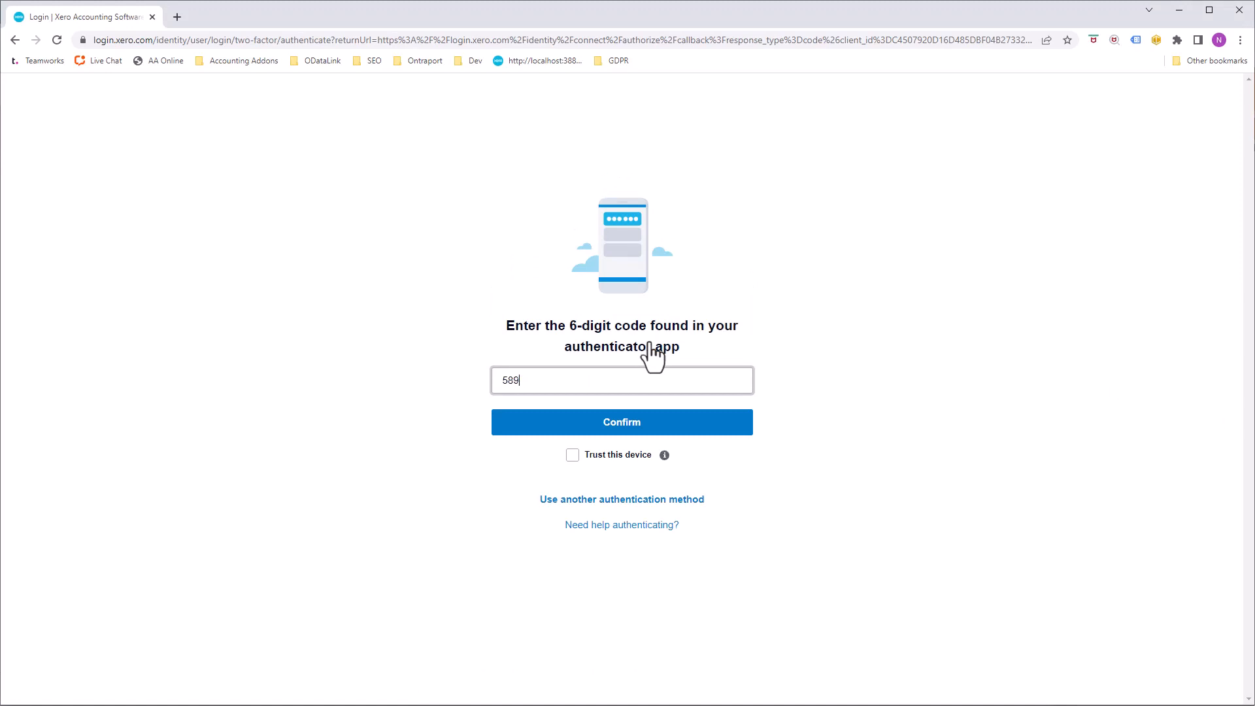
pyautogui.click(608, 431)
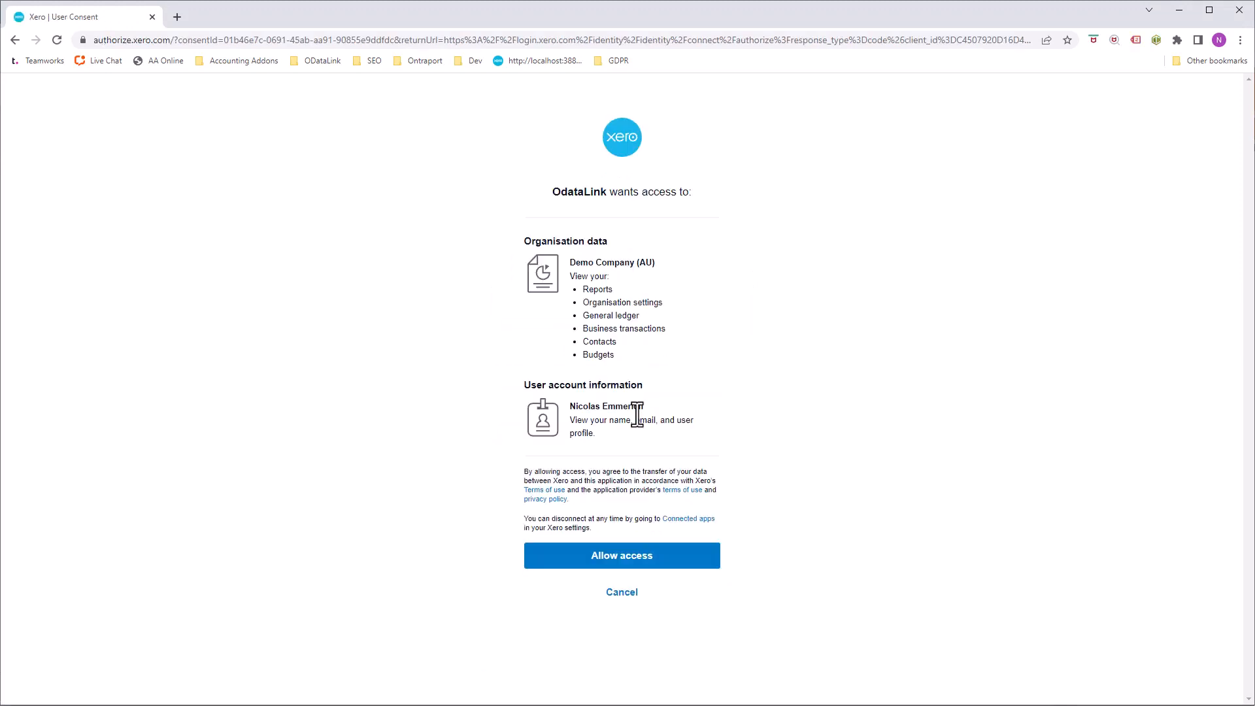
# Allow OdataLink access to the Xero organisation and add the Demo Company (AU) data file
pyautogui.click(613, 559)
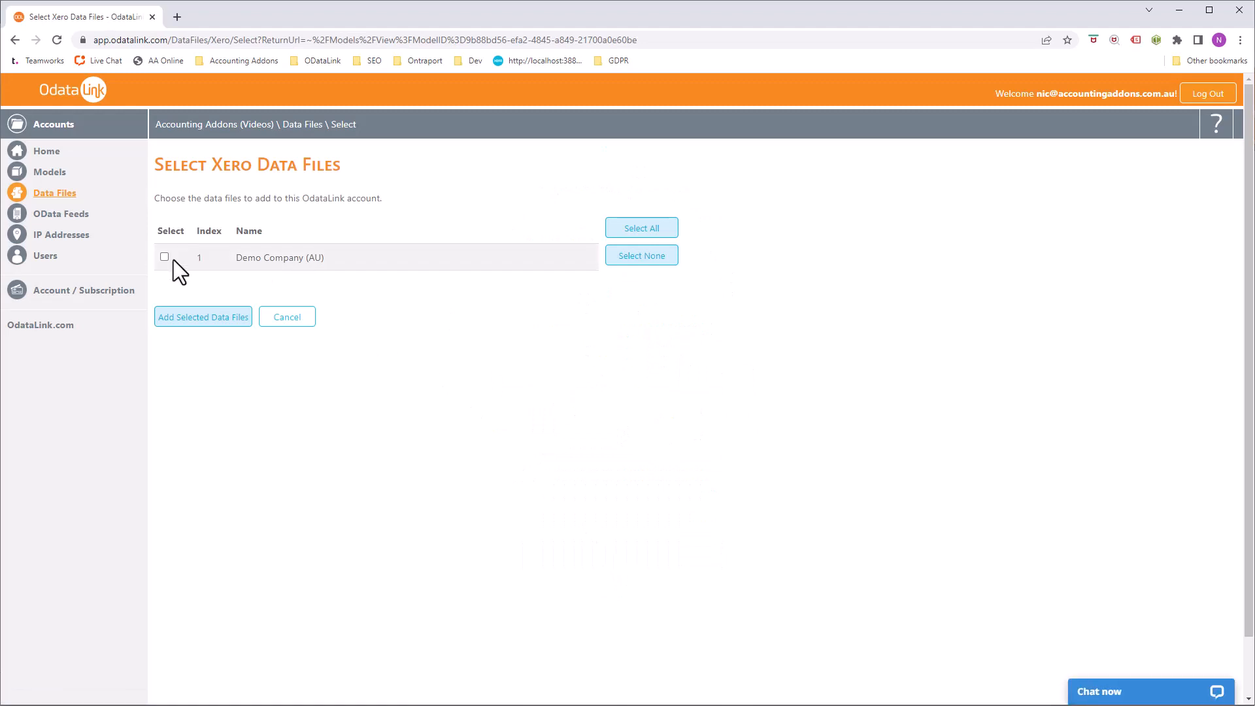
pyautogui.click(211, 319)
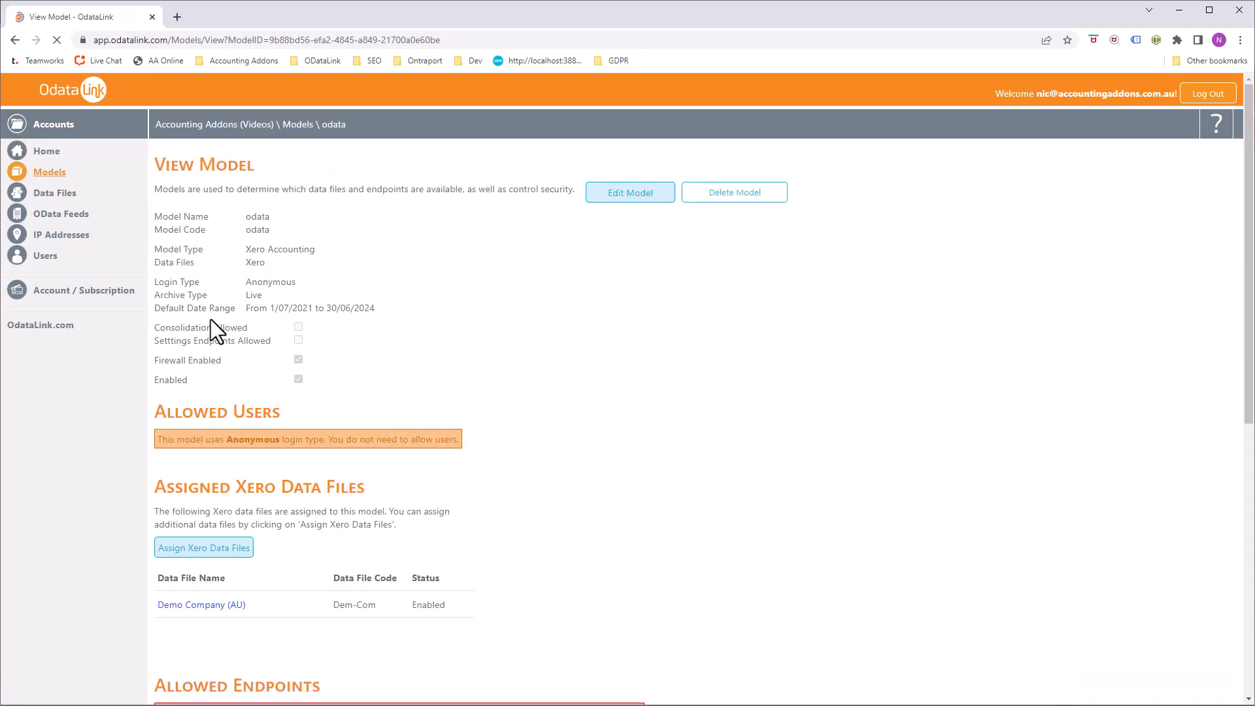
# Allow all endpoints for the odata model and save the selection
pyautogui.scroll(-3, 1079, 562)
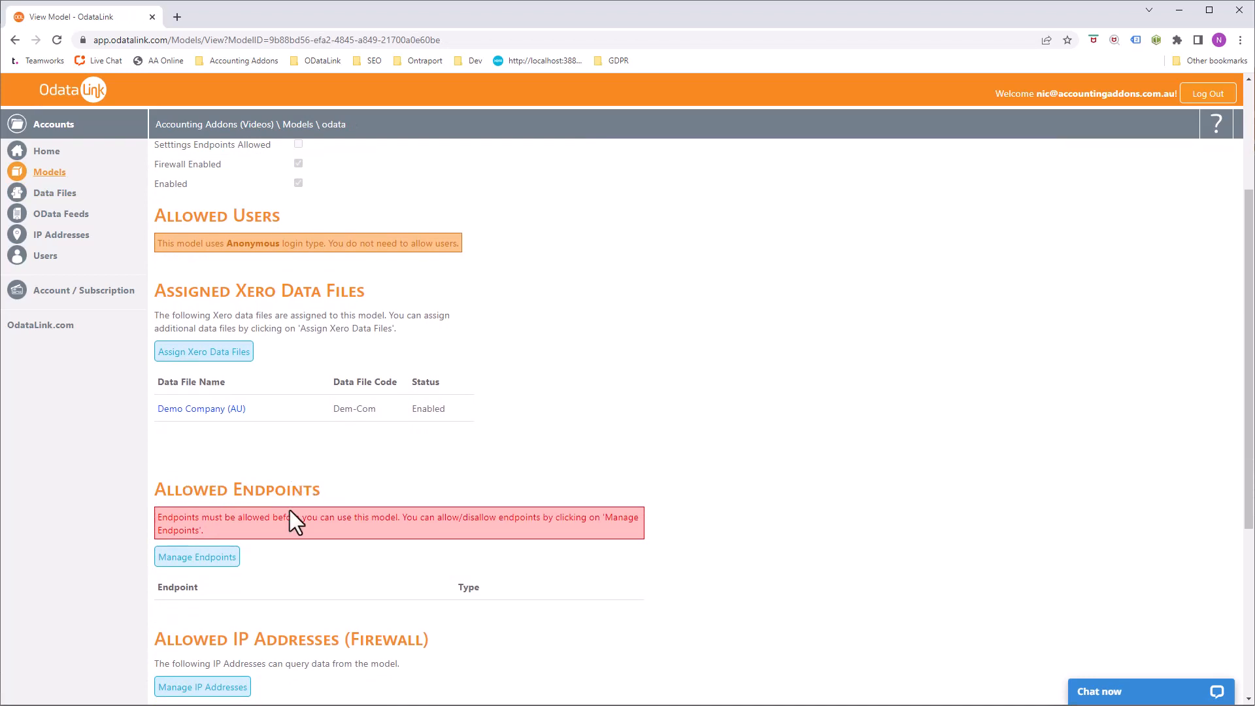
pyautogui.click(203, 557)
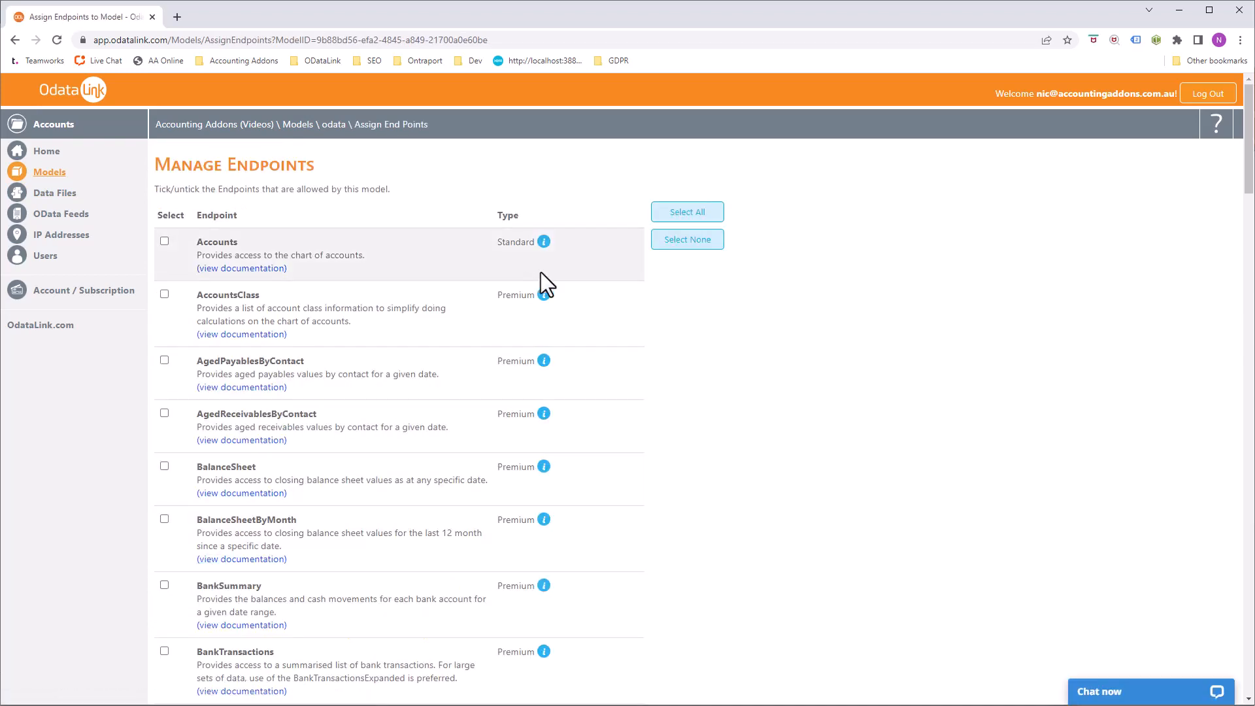
pyautogui.click(687, 212)
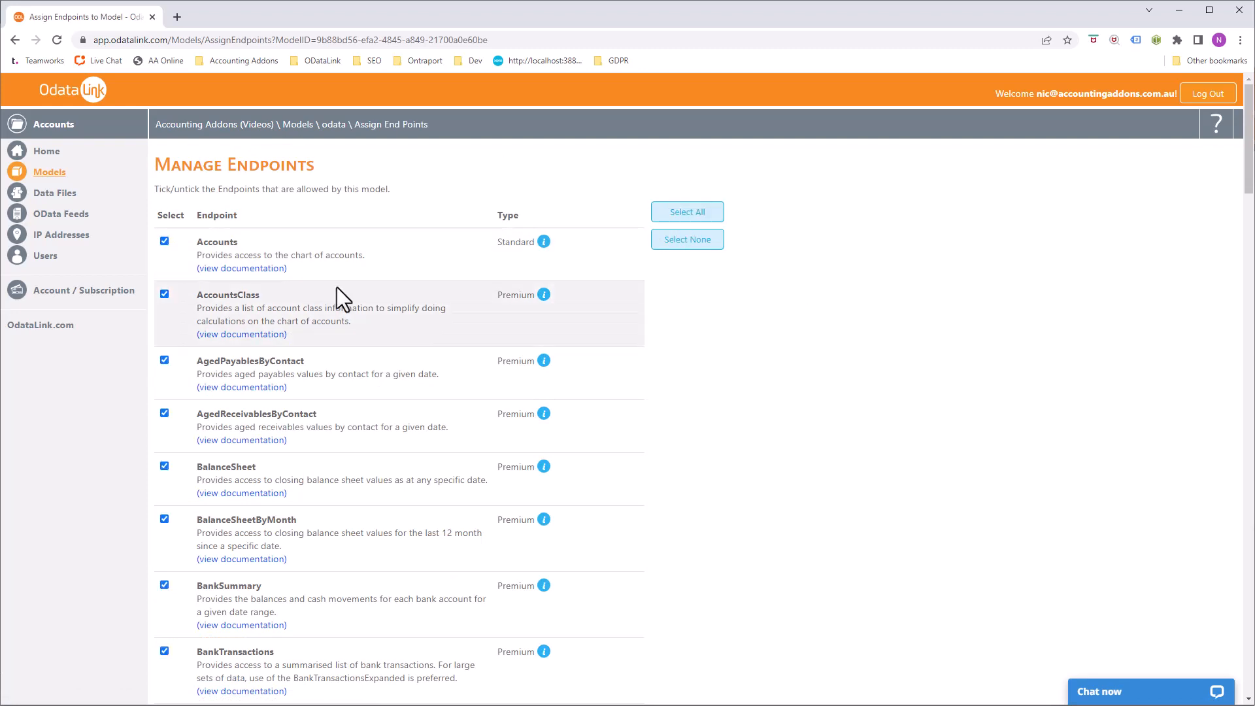
pyautogui.scroll(-20, 748, 293)
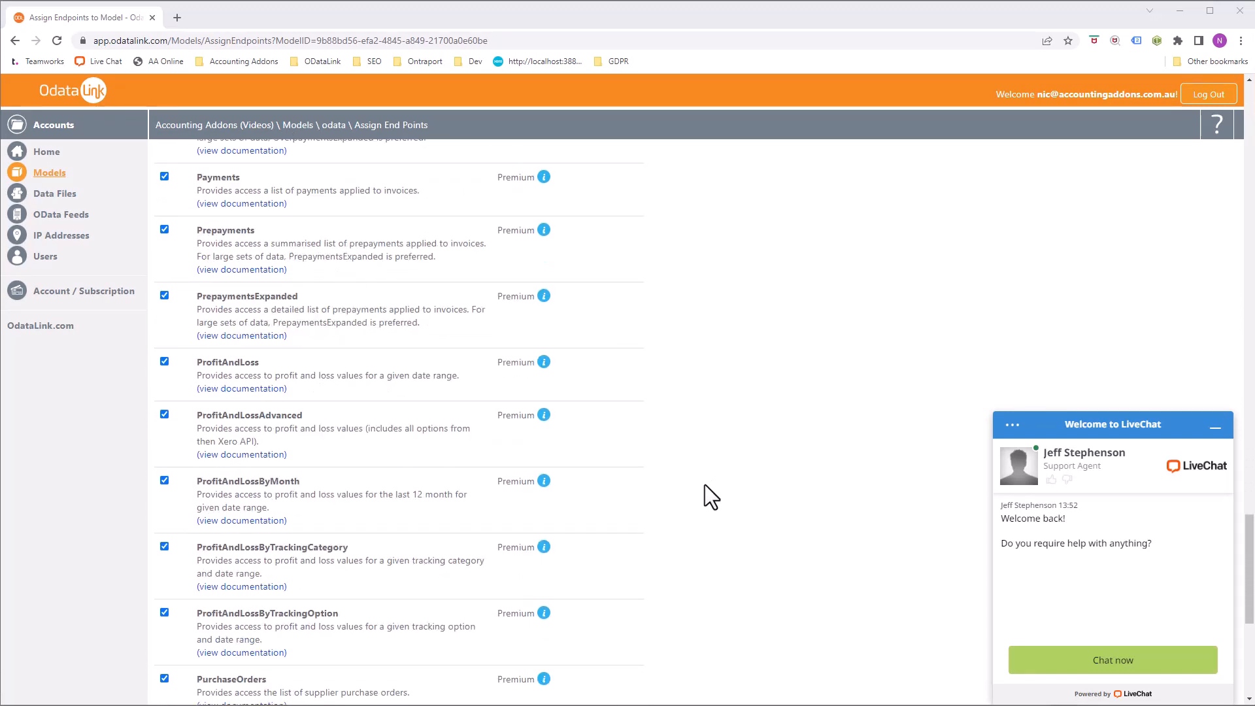
pyautogui.scroll(-6, 706, 499)
pyautogui.click(207, 691)
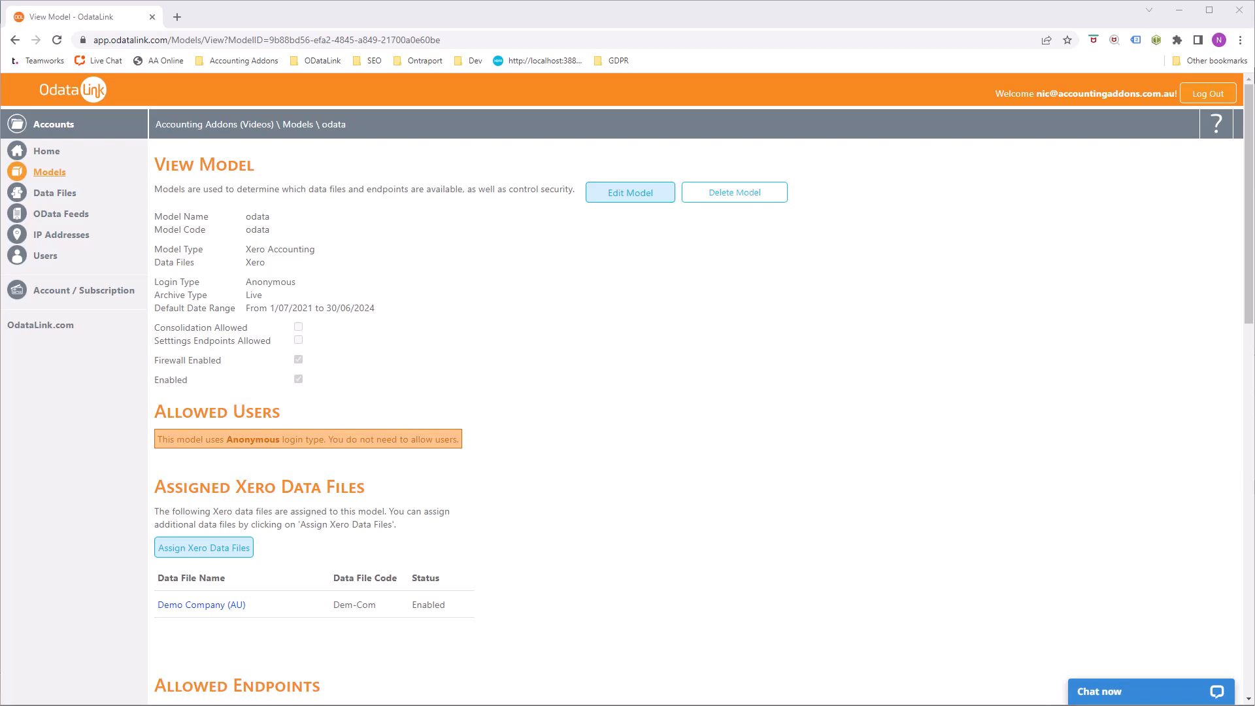
# Copy the OData feed URL for Demo Company (AU) to the clipboard
pyautogui.scroll(-15, 709, 507)
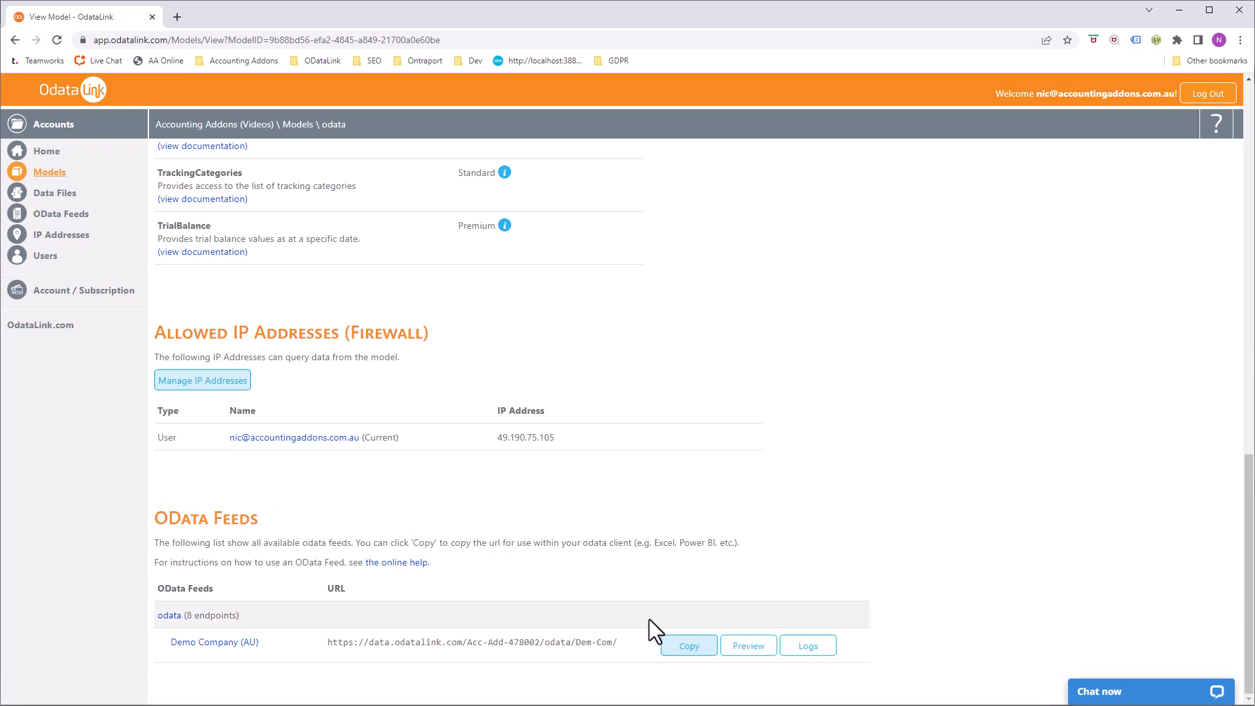
pyautogui.click(667, 642)
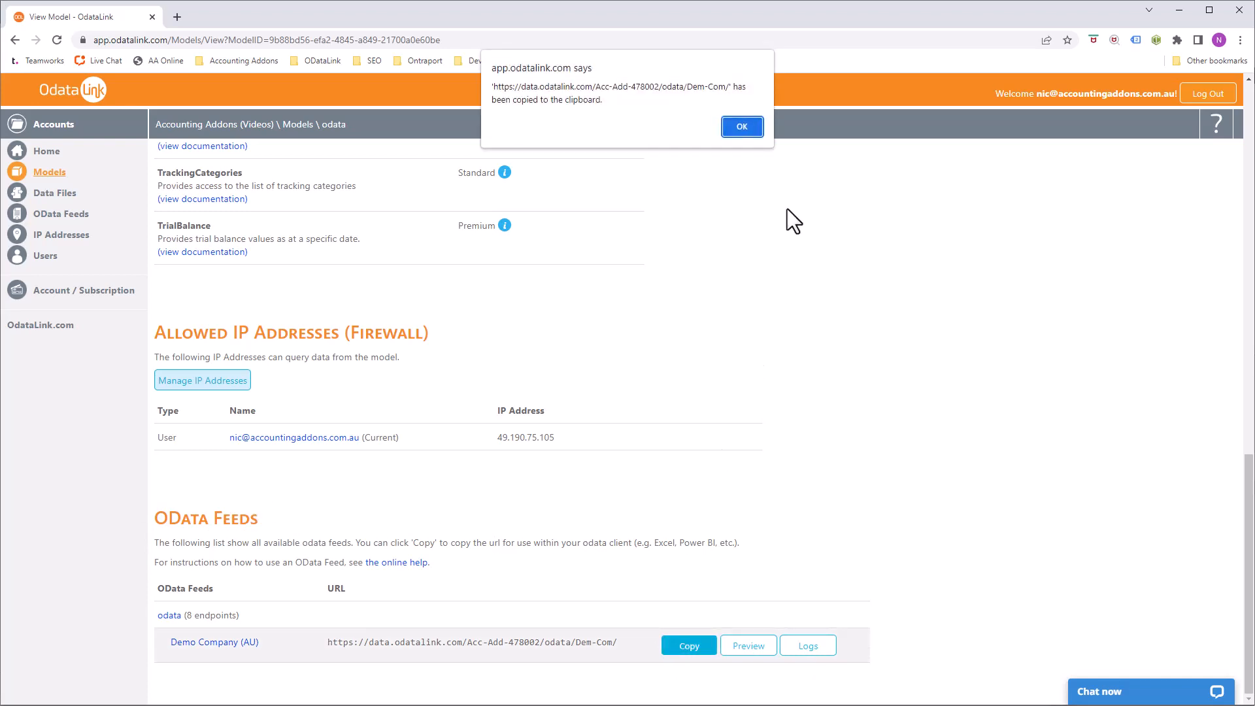
pyautogui.click(732, 120)
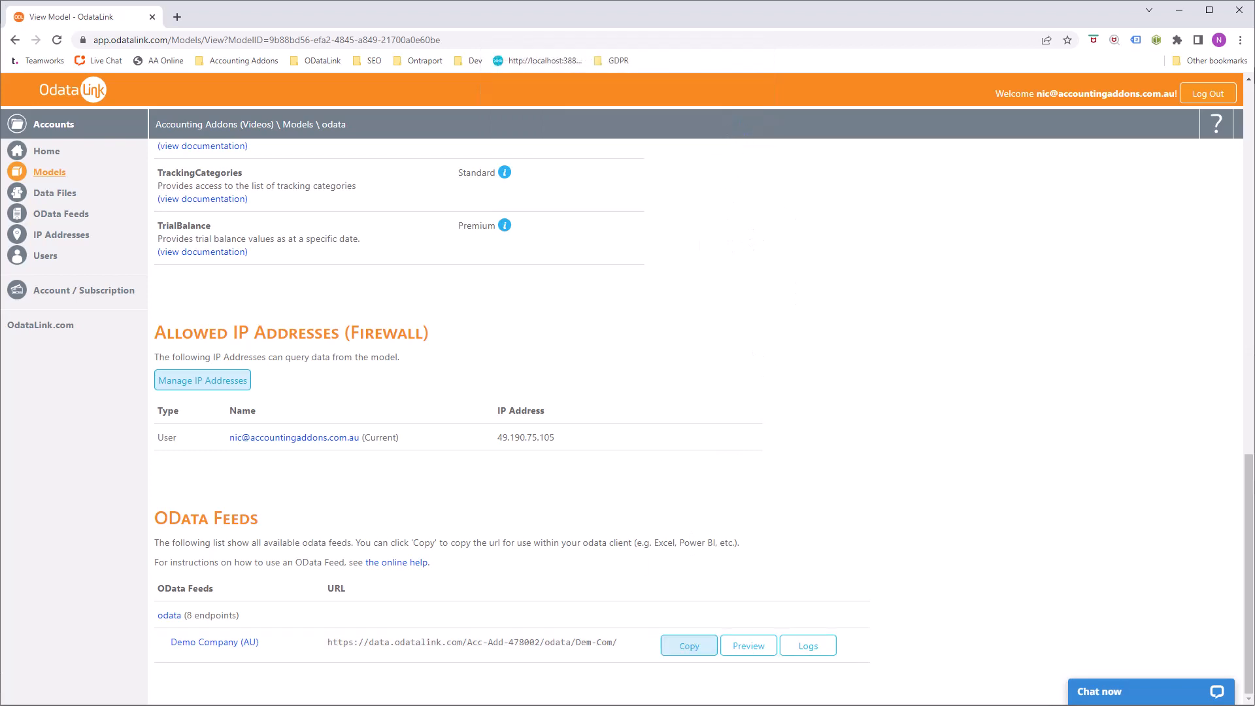
# Switch to the Excel reports workbook and replace its OData source URL with the copied Demo Company (AU) feed URL
pyautogui.hotkey('alt', 'Tab')
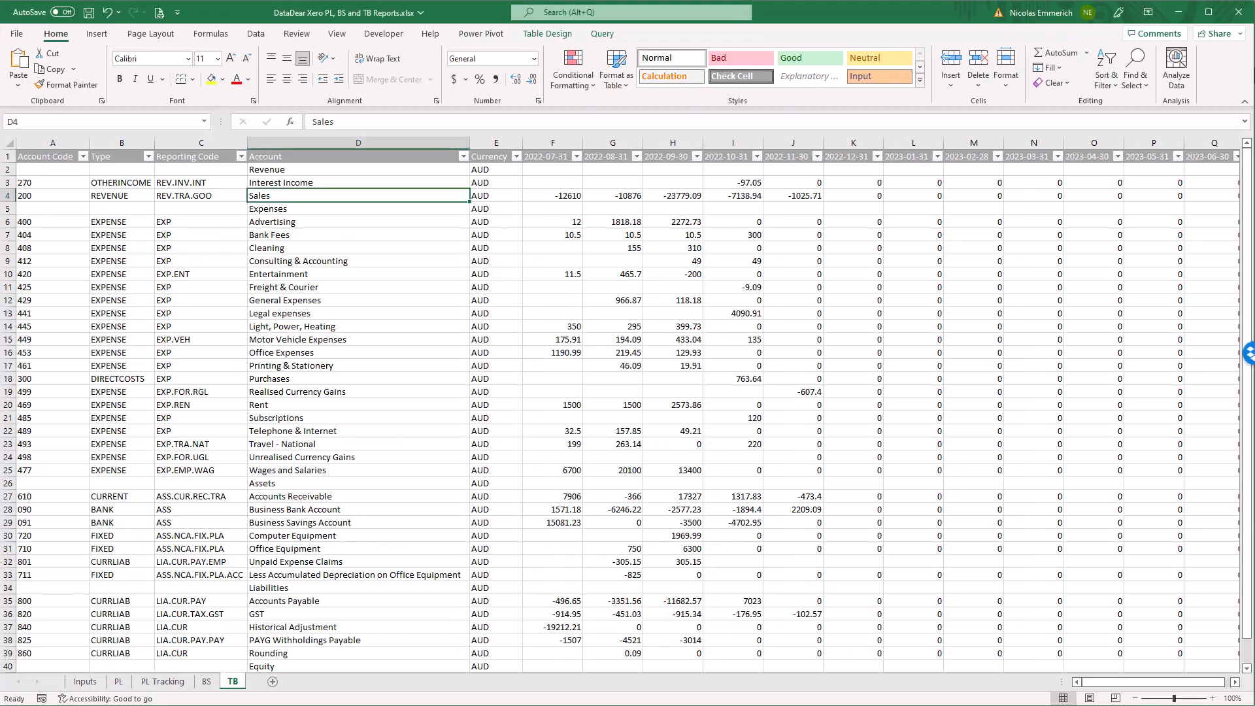
pyautogui.click(255, 34)
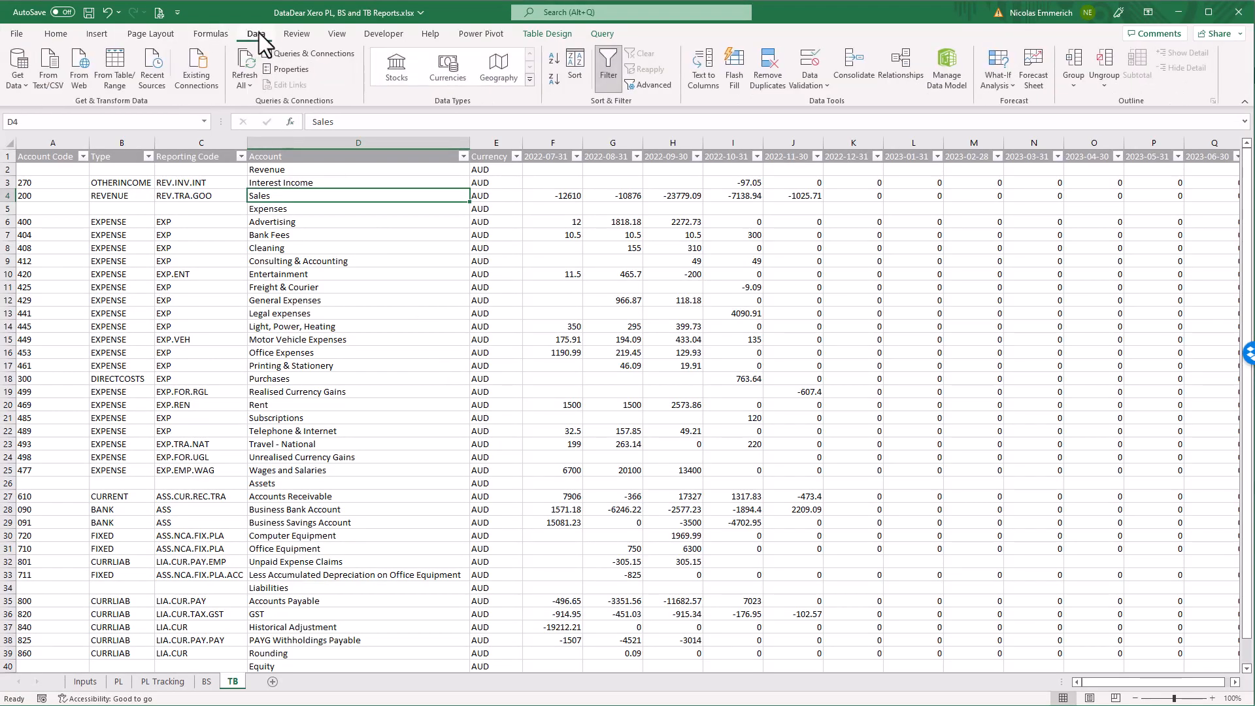
pyautogui.click(18, 78)
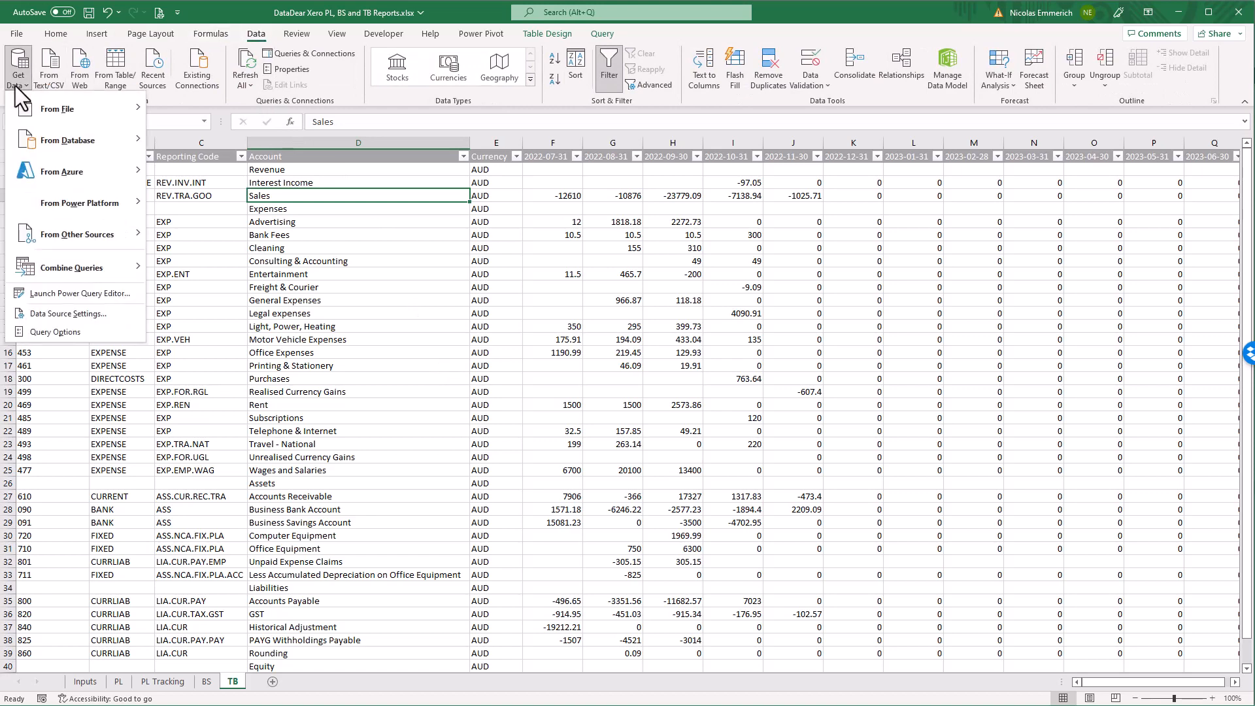
pyautogui.click(108, 315)
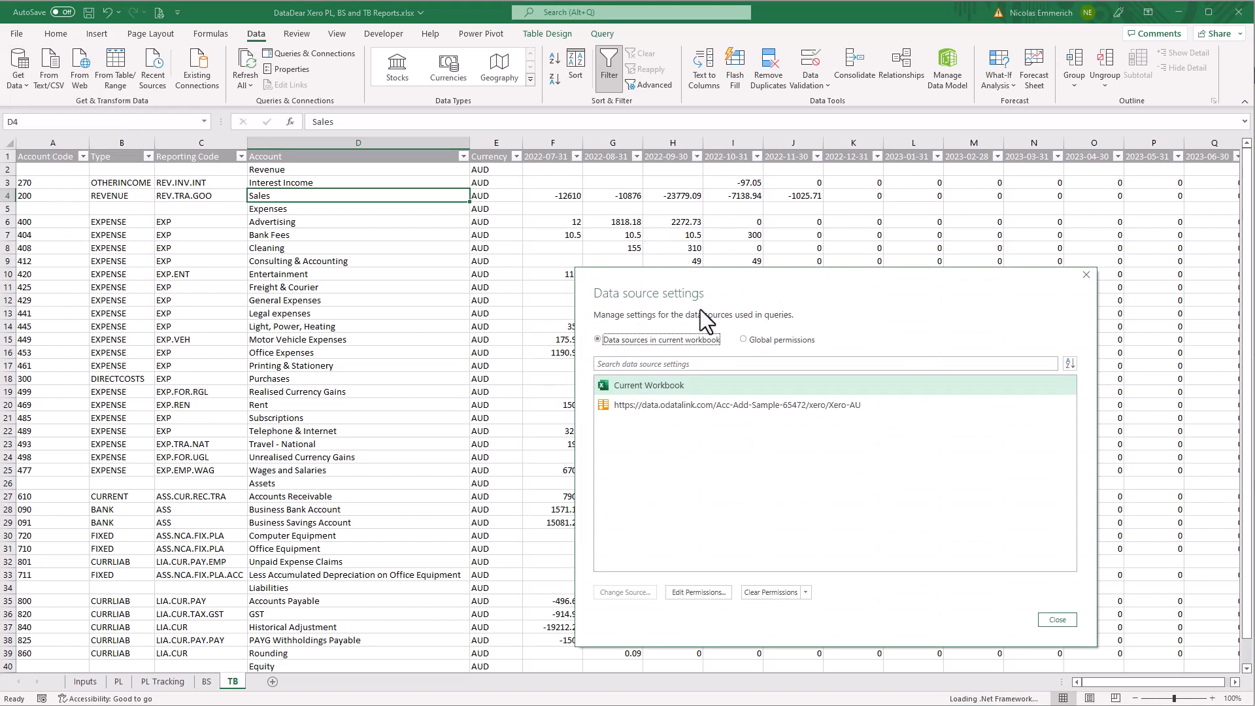
pyautogui.click(668, 403)
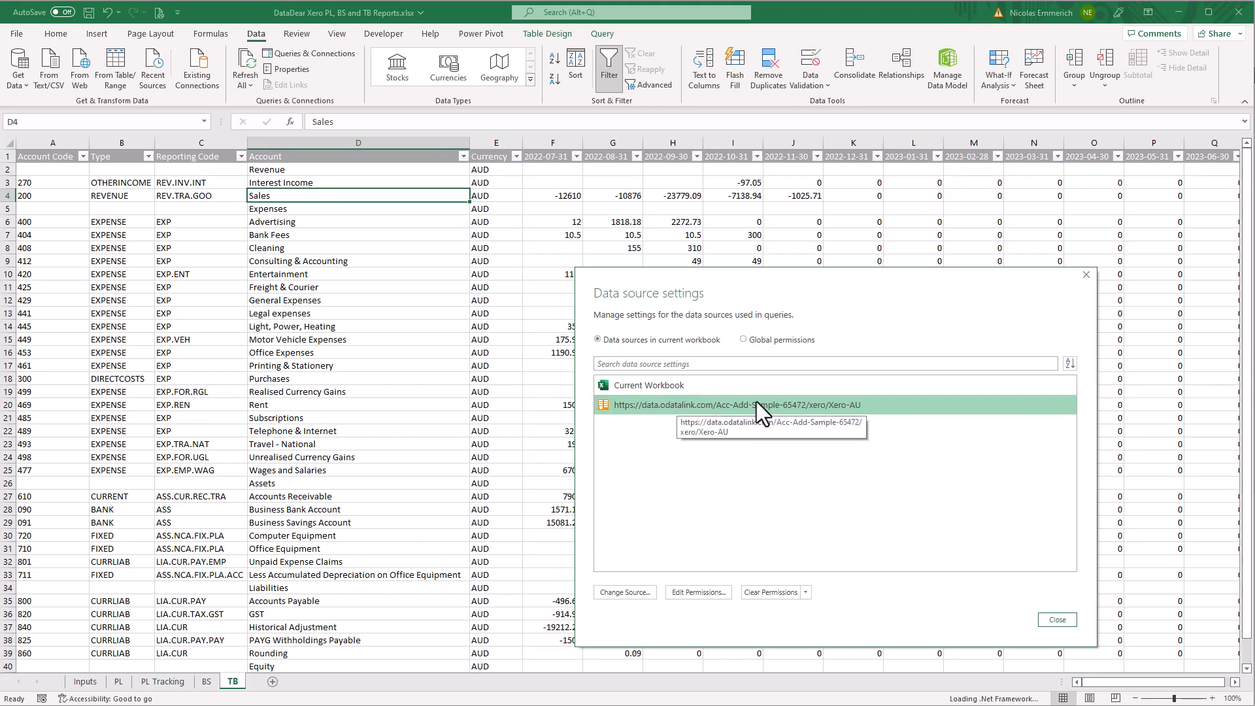
pyautogui.click(624, 592)
pyautogui.click(871, 460)
pyautogui.hotkey('ctrl', 'a')
pyautogui.hotkey('ctrl', 'v')
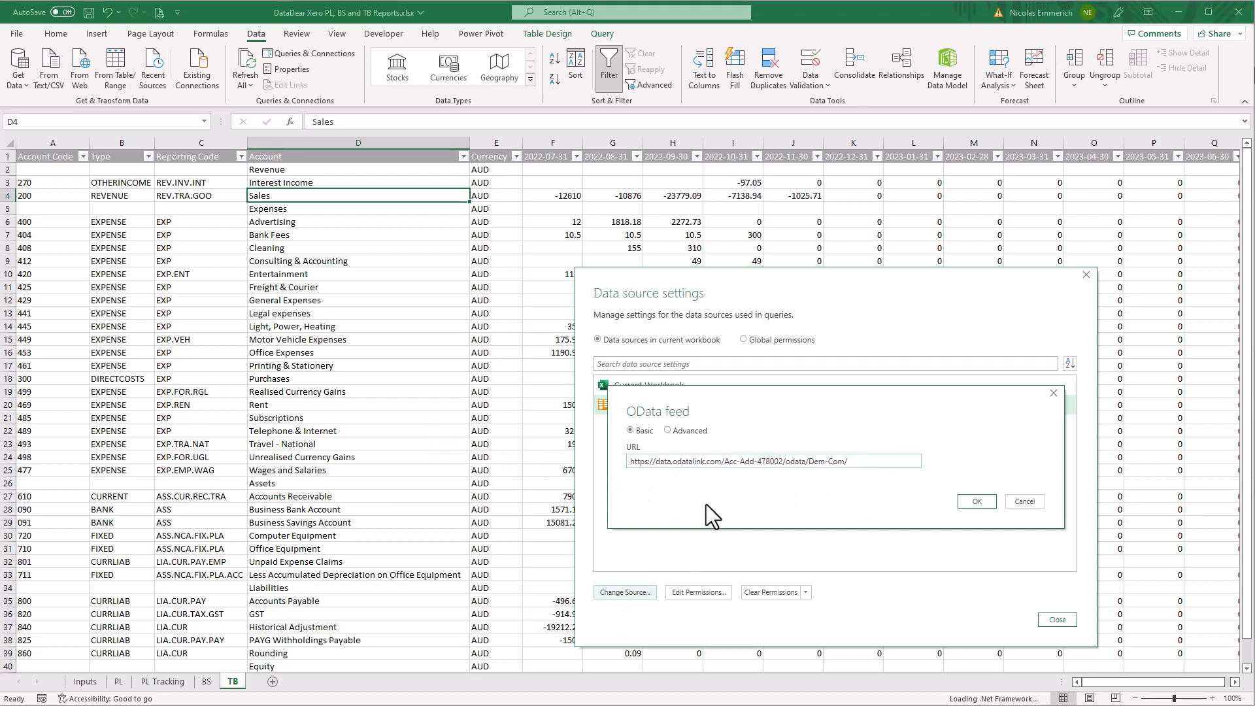
pyautogui.click(972, 504)
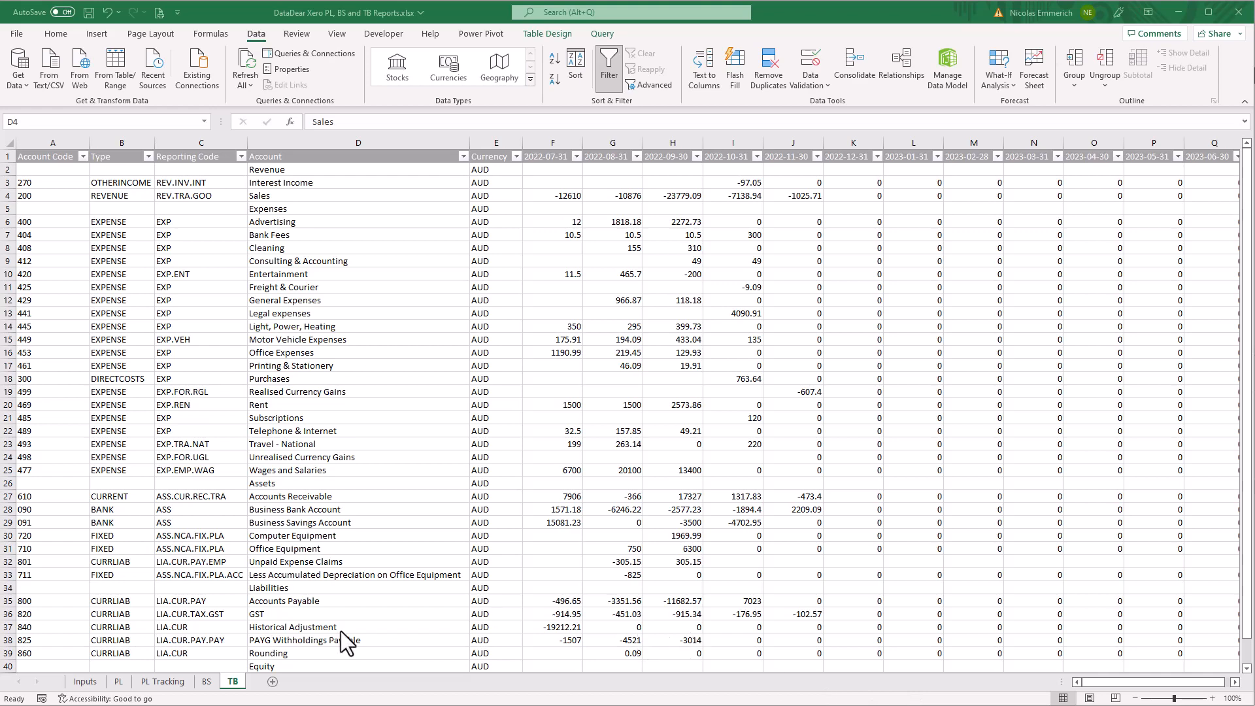
# On the Inputs sheet, set the Start Date parameter to 1/01/2022 and the End Date parameter to 31/12/2022
pyautogui.click(84, 681)
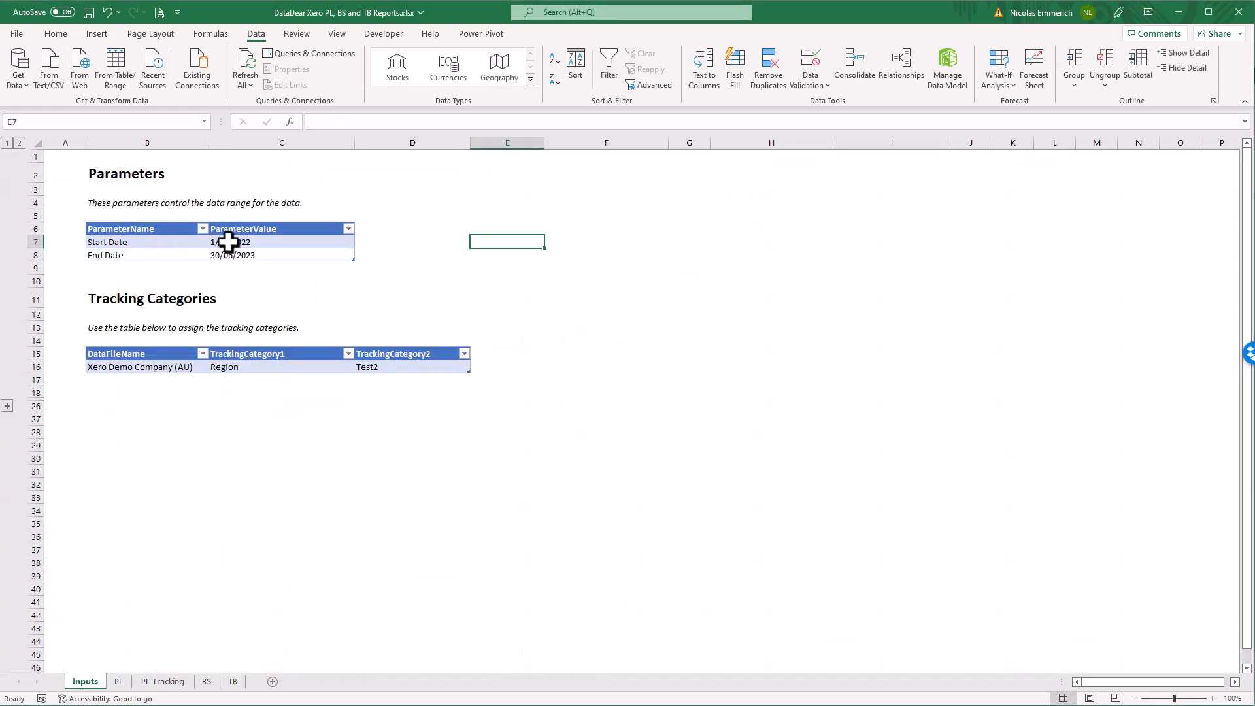
pyautogui.click(154, 241)
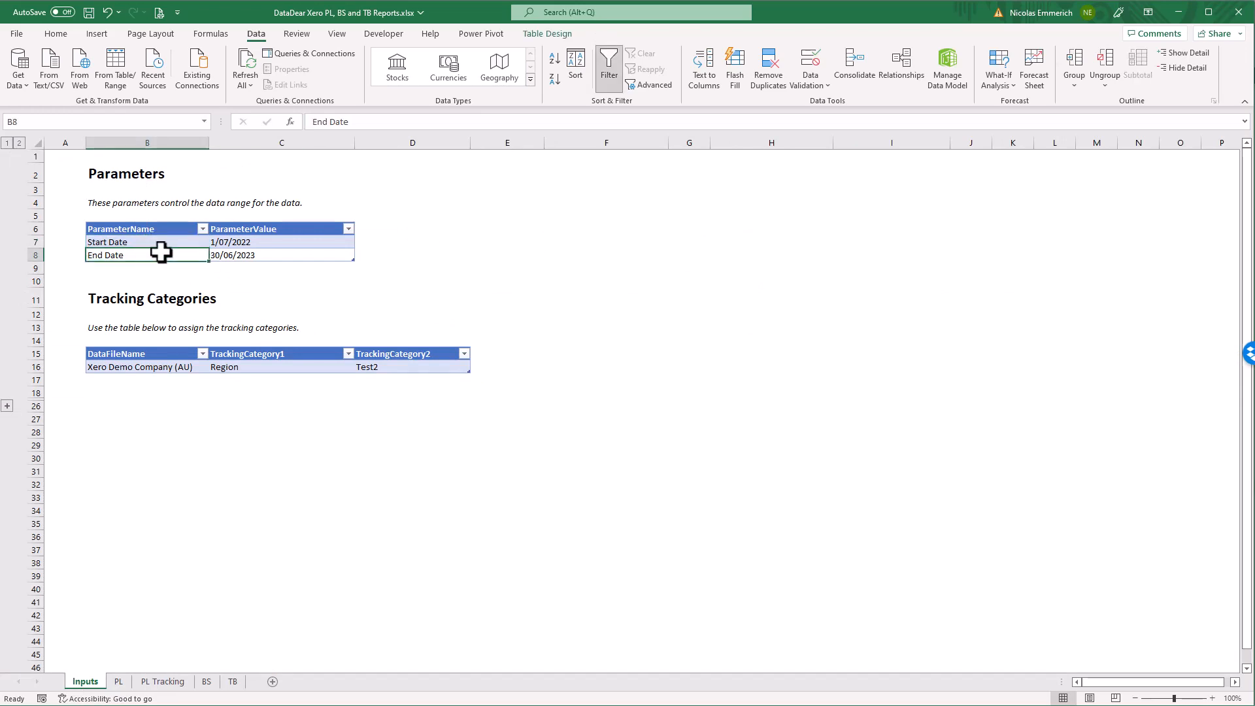
pyautogui.click(247, 243)
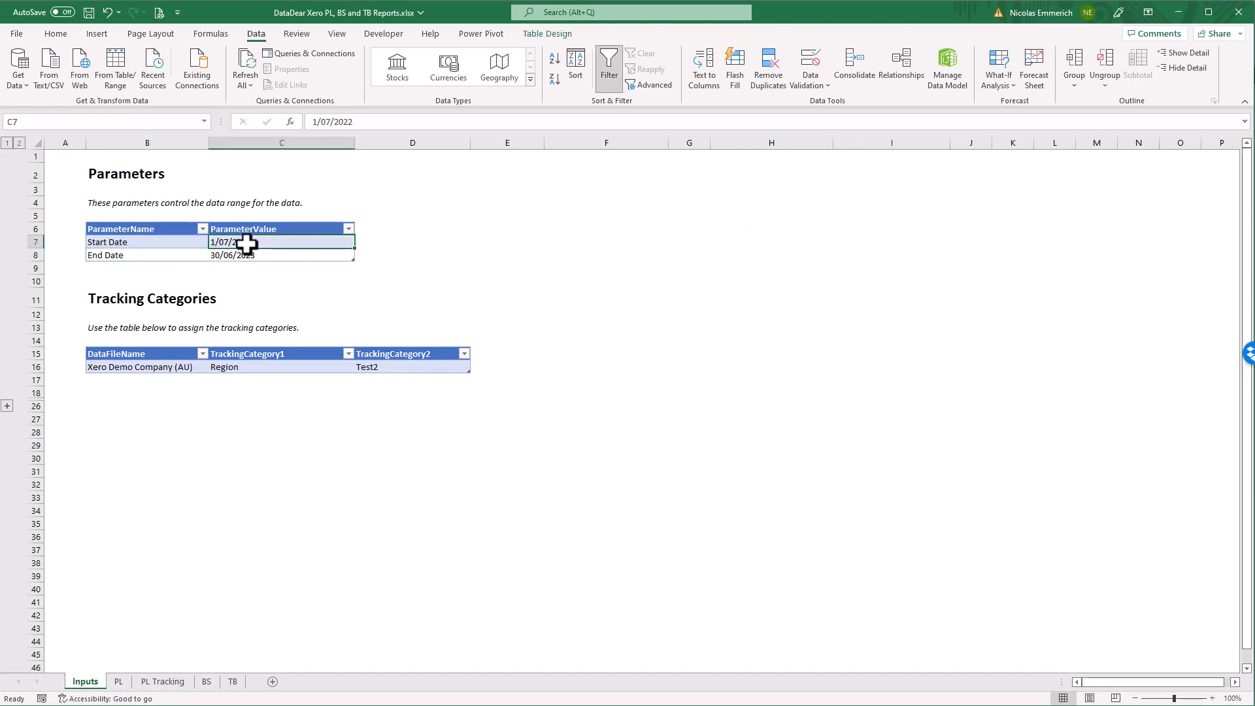
pyautogui.write('1/1/20')
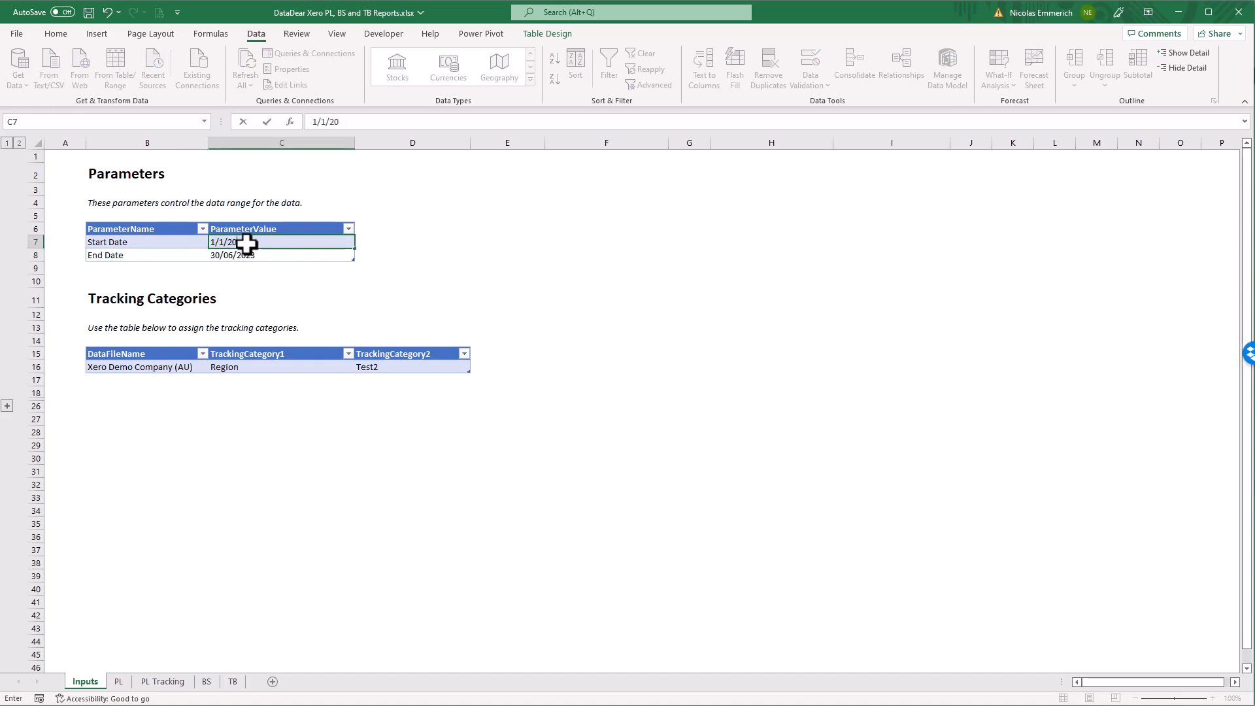
pyautogui.write('22')
pyautogui.press('Return')
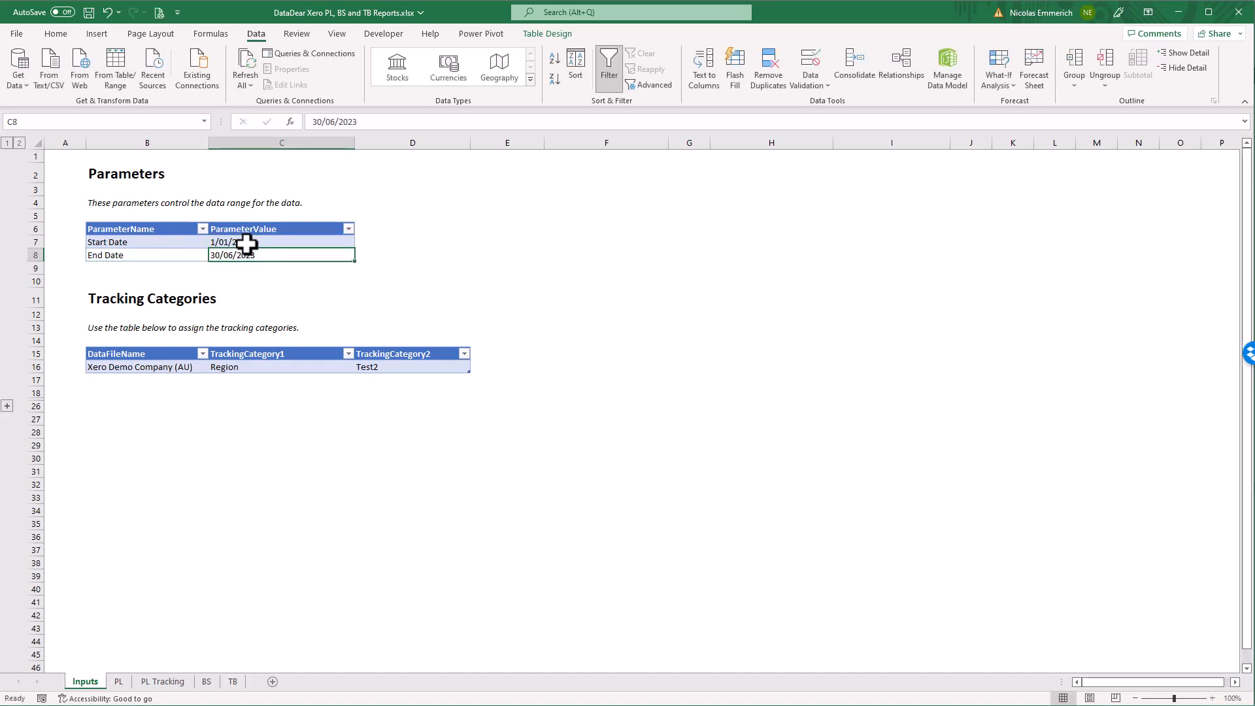
pyautogui.write('31/12/')
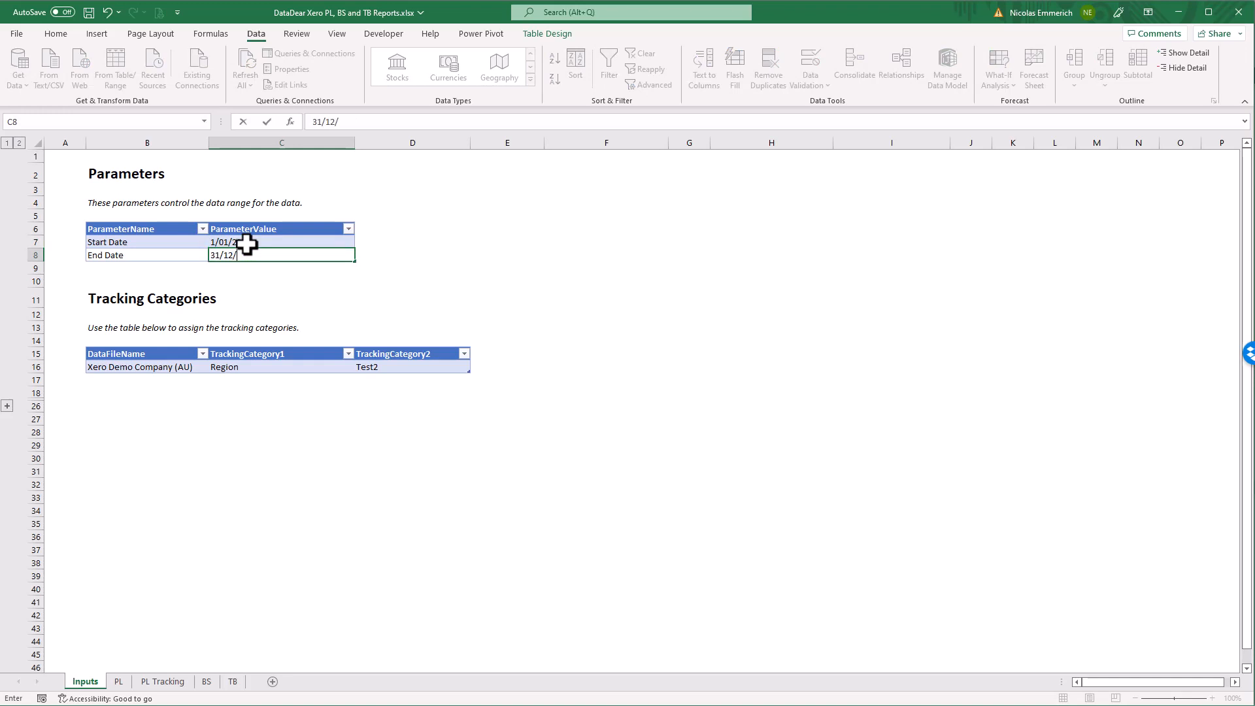
pyautogui.write('2022')
pyautogui.press('Return')
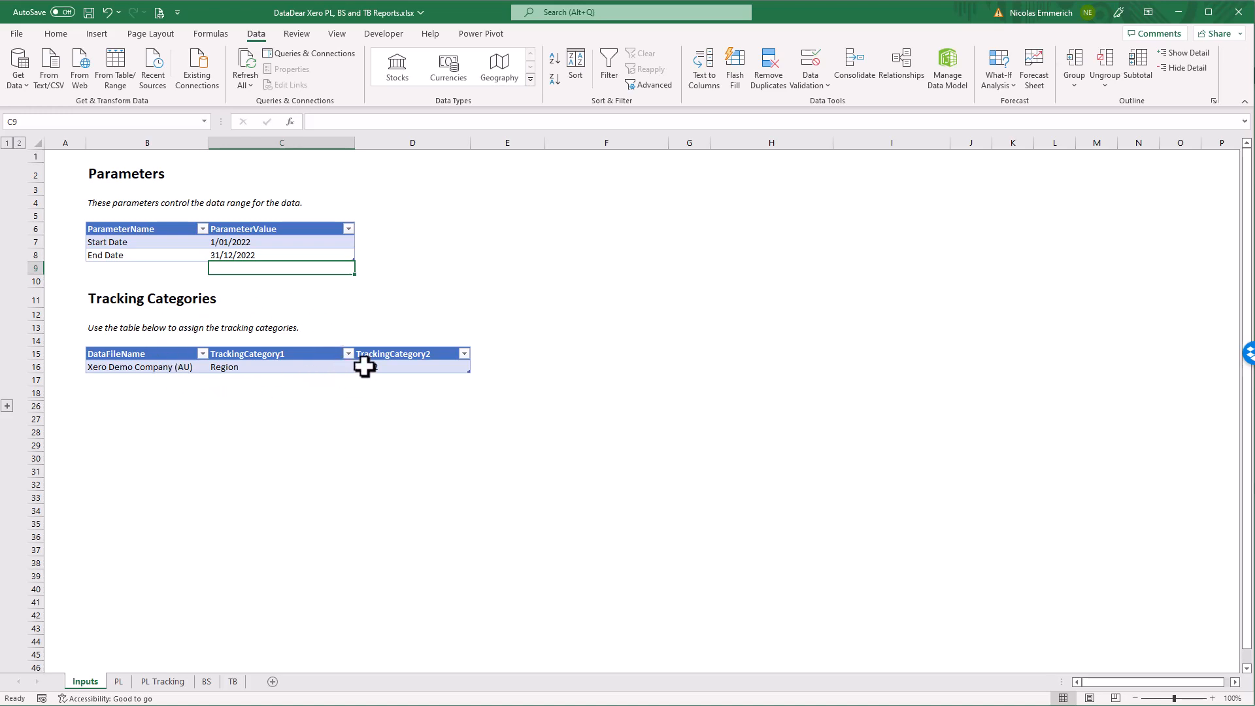
# Copy the name Demo Company (AU) from OdataLink's data files list into the DataFileName cell of the workbook's Tracking Categories table
pyautogui.click(137, 366)
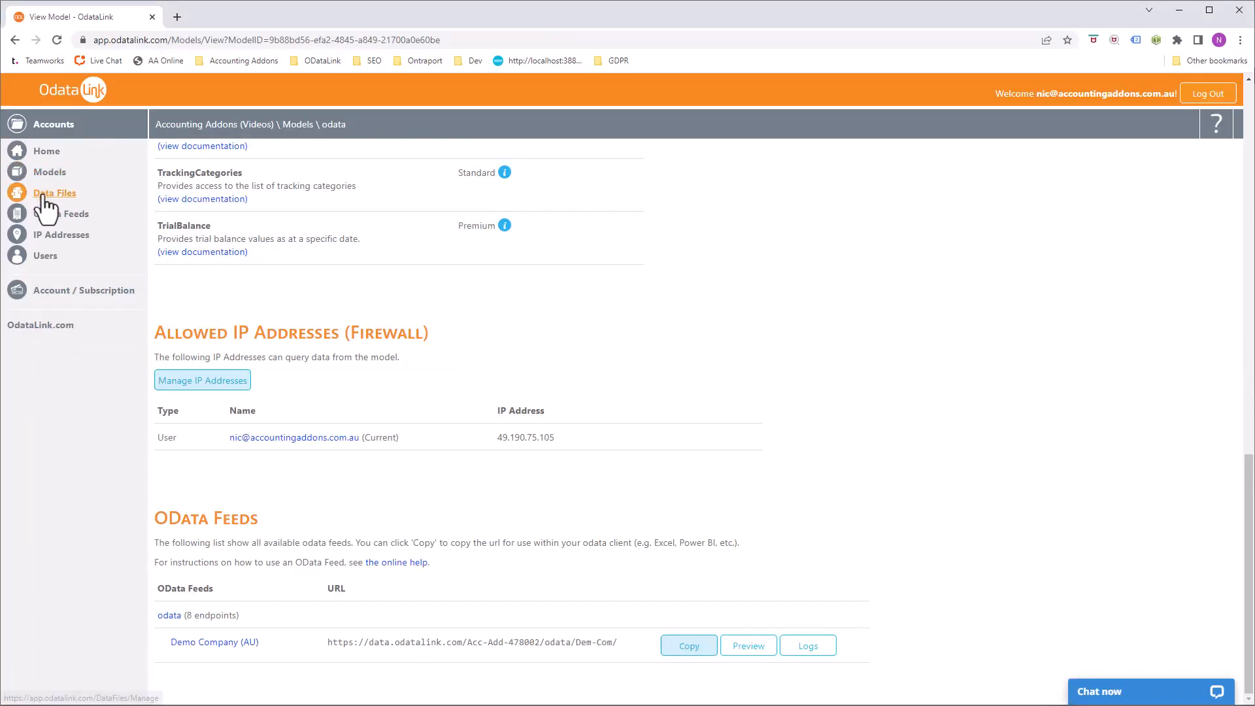
pyautogui.click(46, 207)
pyautogui.moveTo(273, 311); pyautogui.dragTo(159, 311)
pyautogui.hotkey('ctrl', 'c')
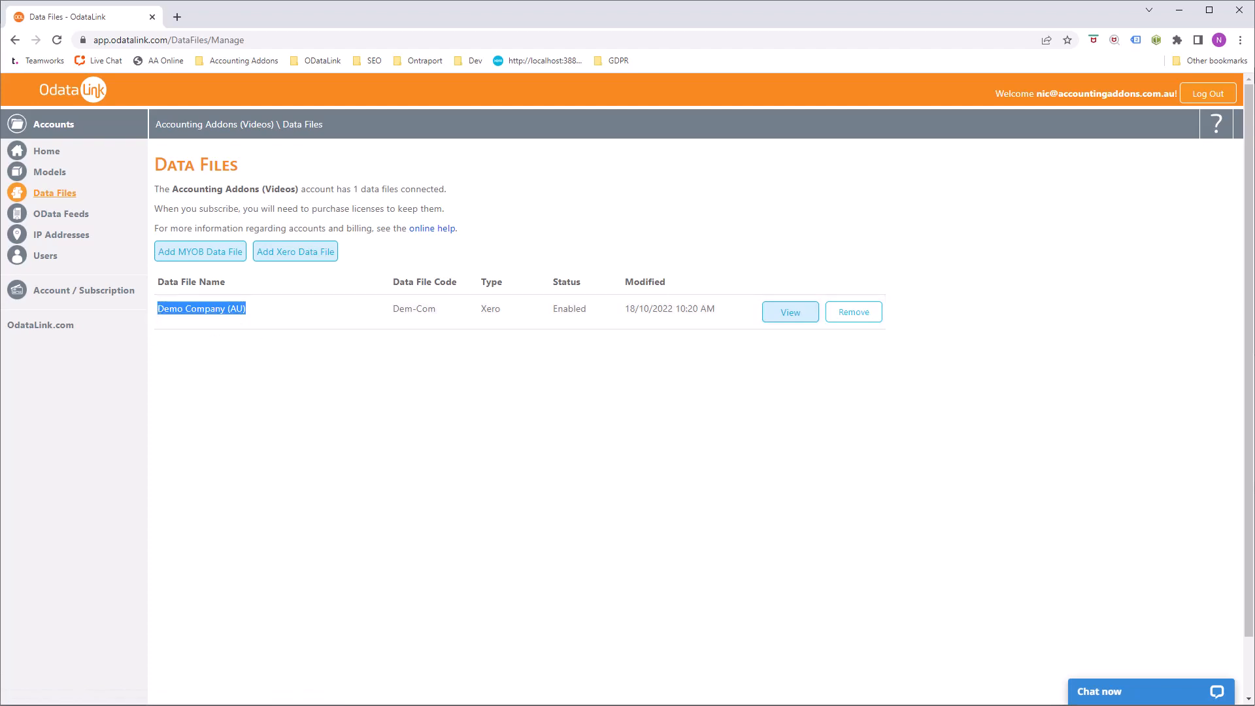
pyautogui.hotkey('alt', 'Tab')
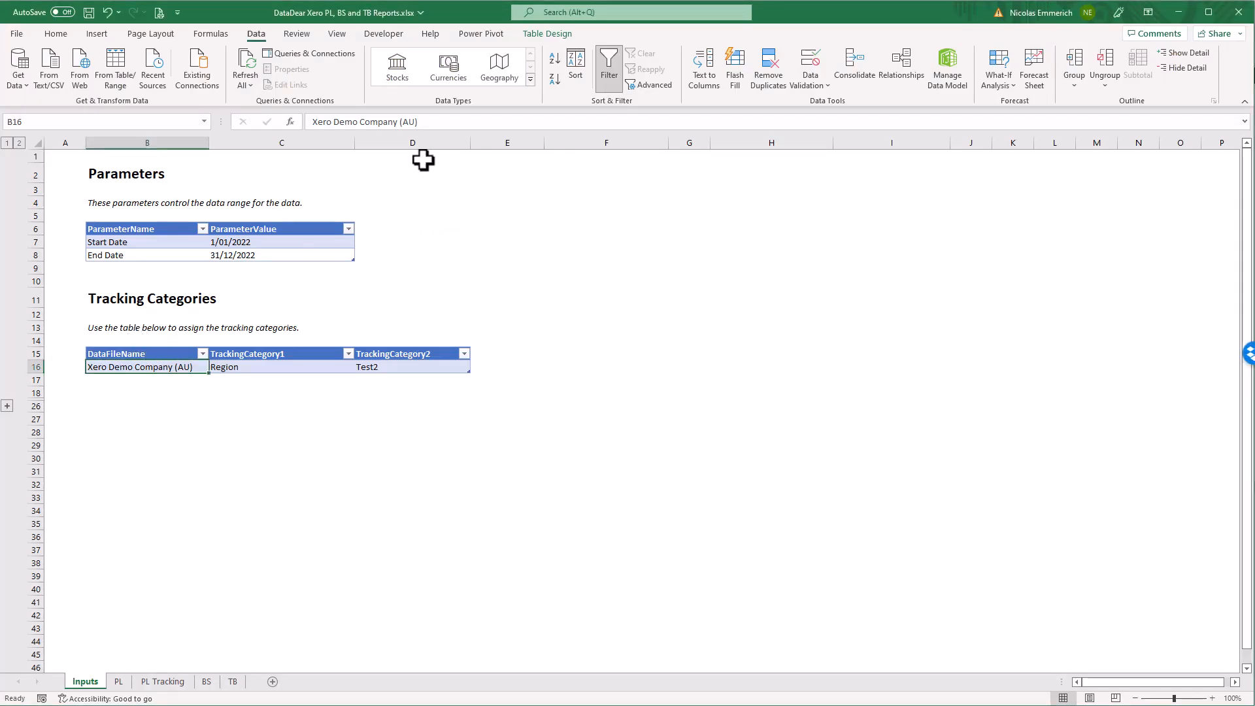
pyautogui.tripleClick(403, 122)
pyautogui.hotkey('ctrl', 'v')
pyautogui.press('Return')
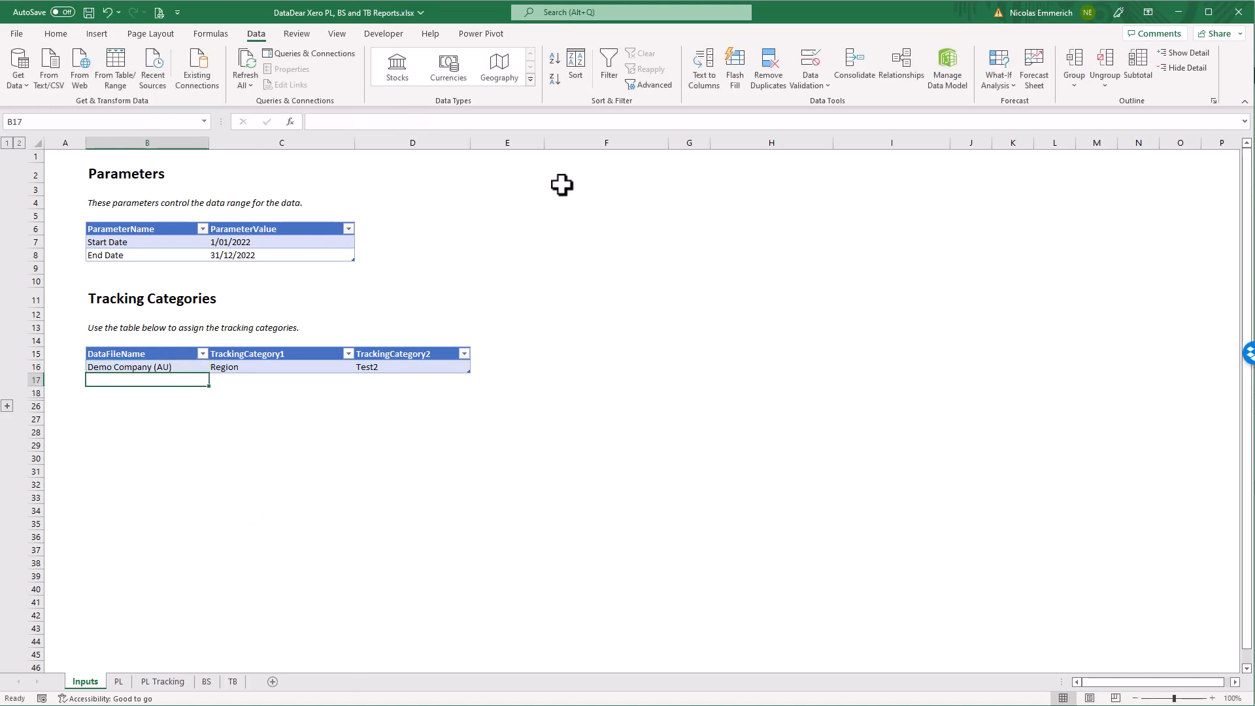
pyautogui.press('Up')
pyautogui.press('Right')
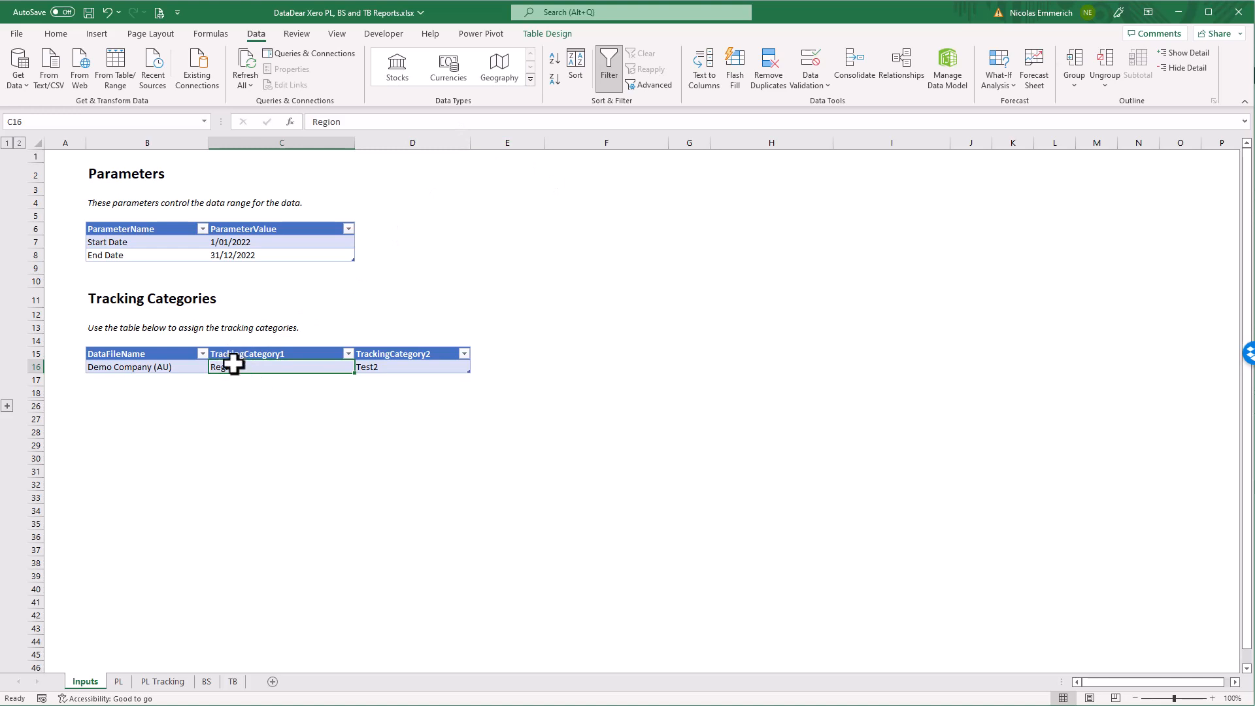
pyautogui.click(415, 368)
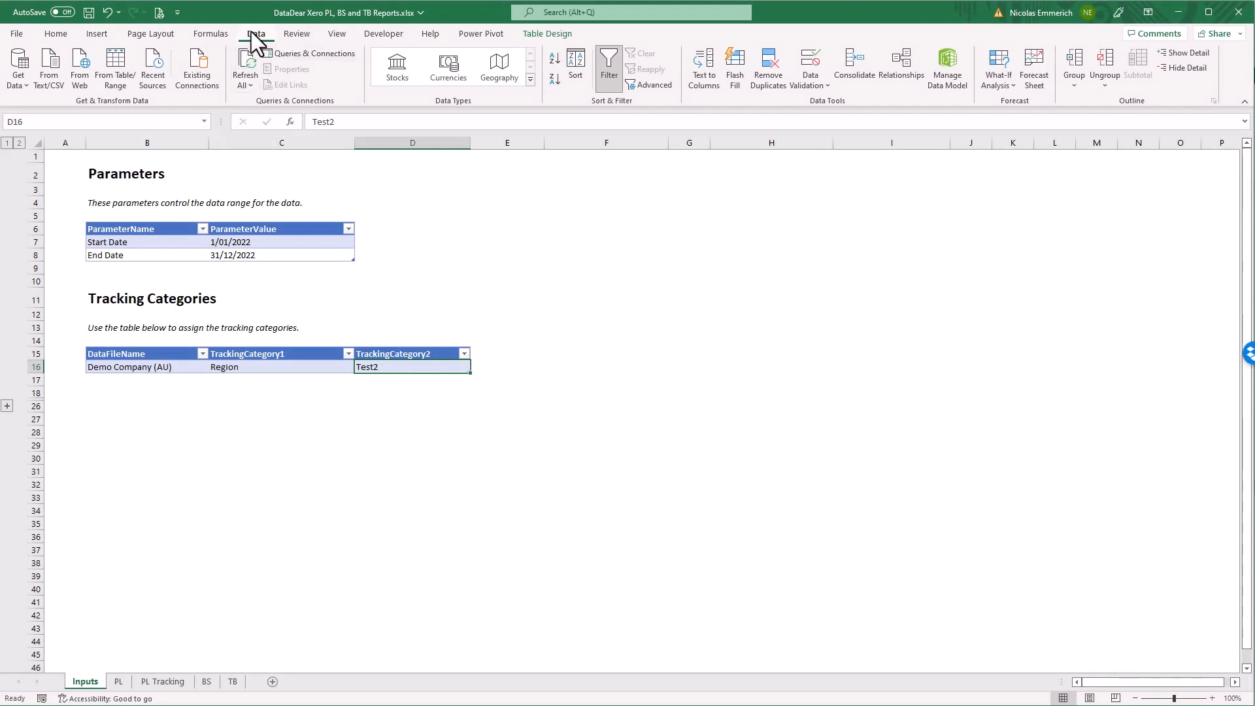
# Refresh all workbook data and connect to the OData feed with anonymous access applied at the full odata/Dem-Com URL level
pyautogui.click(245, 87)
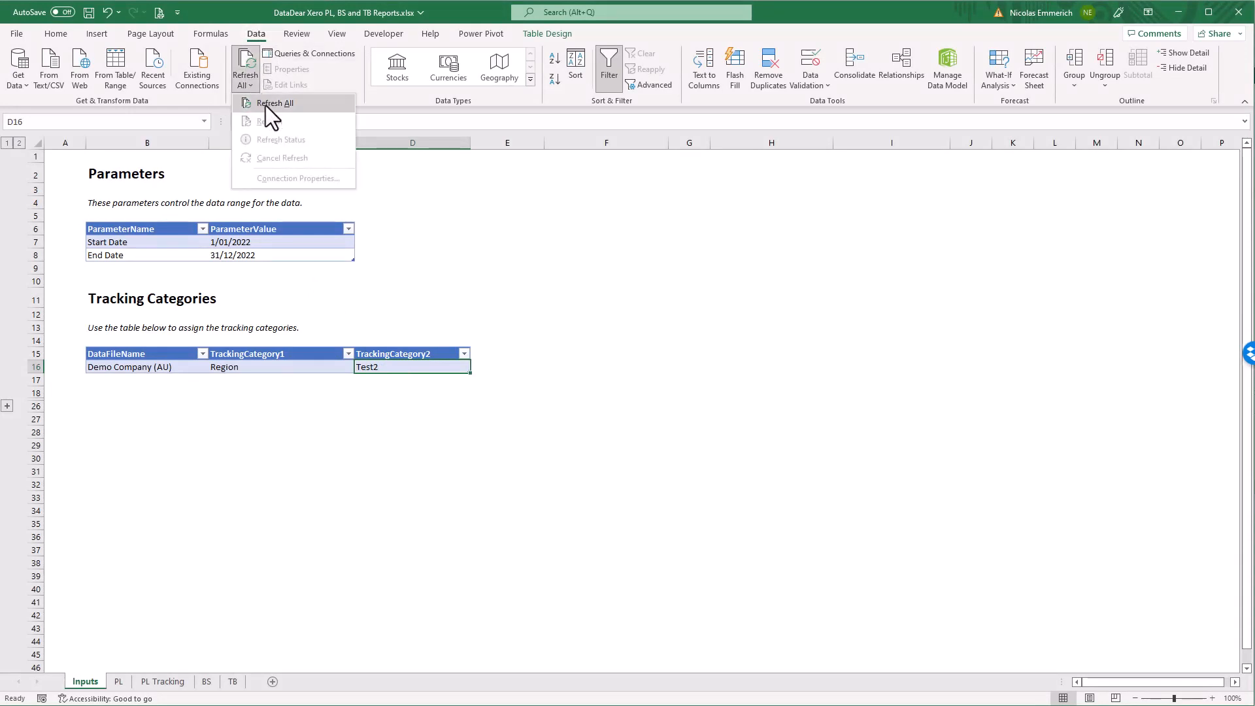
pyautogui.click(296, 109)
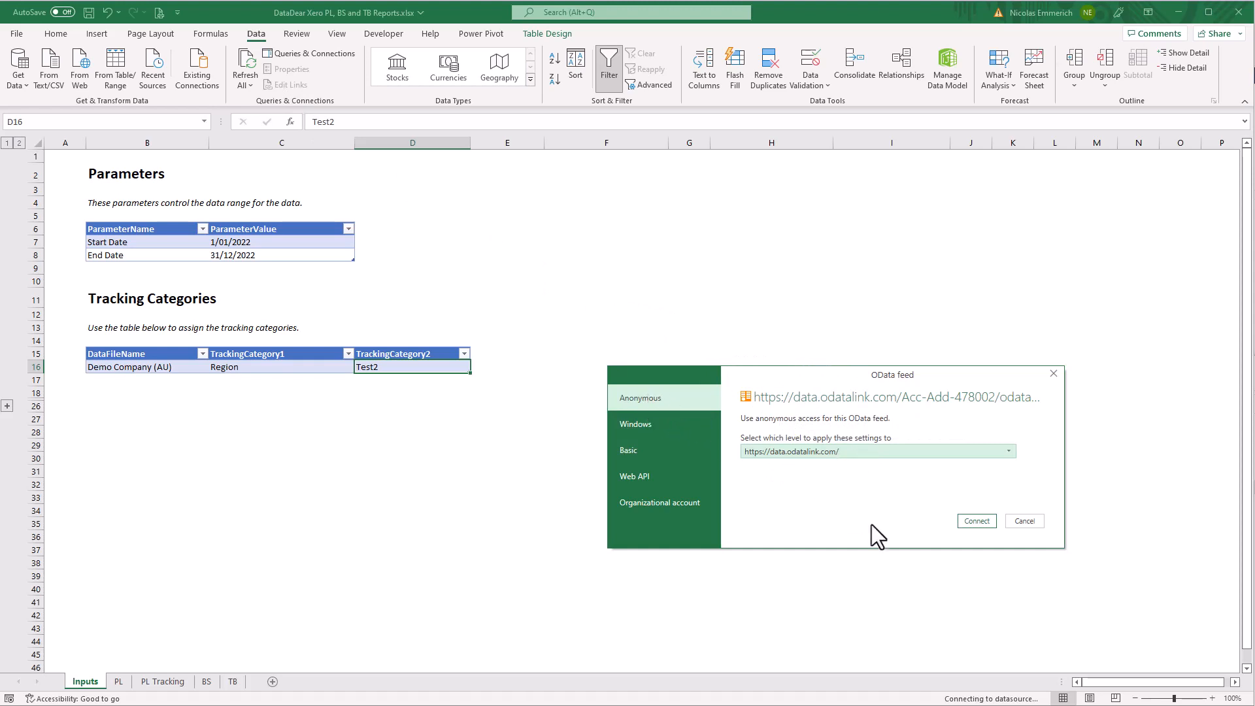
pyautogui.click(850, 451)
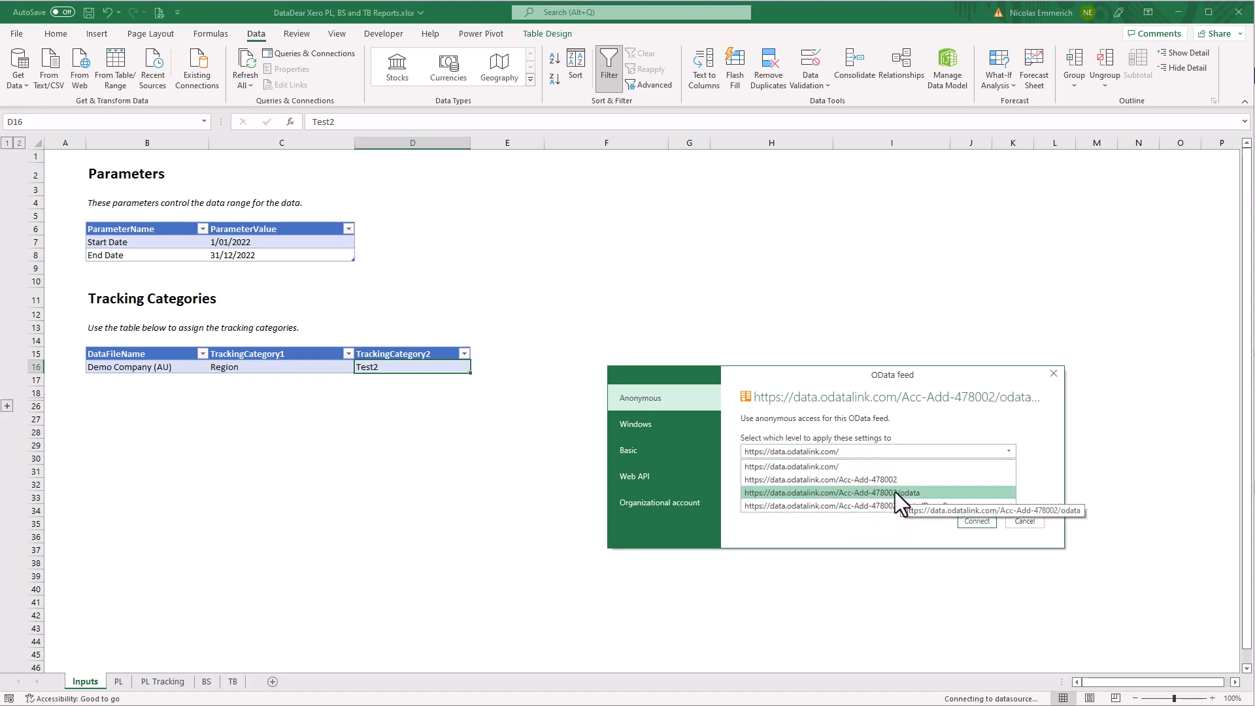
pyautogui.click(891, 479)
pyautogui.click(864, 451)
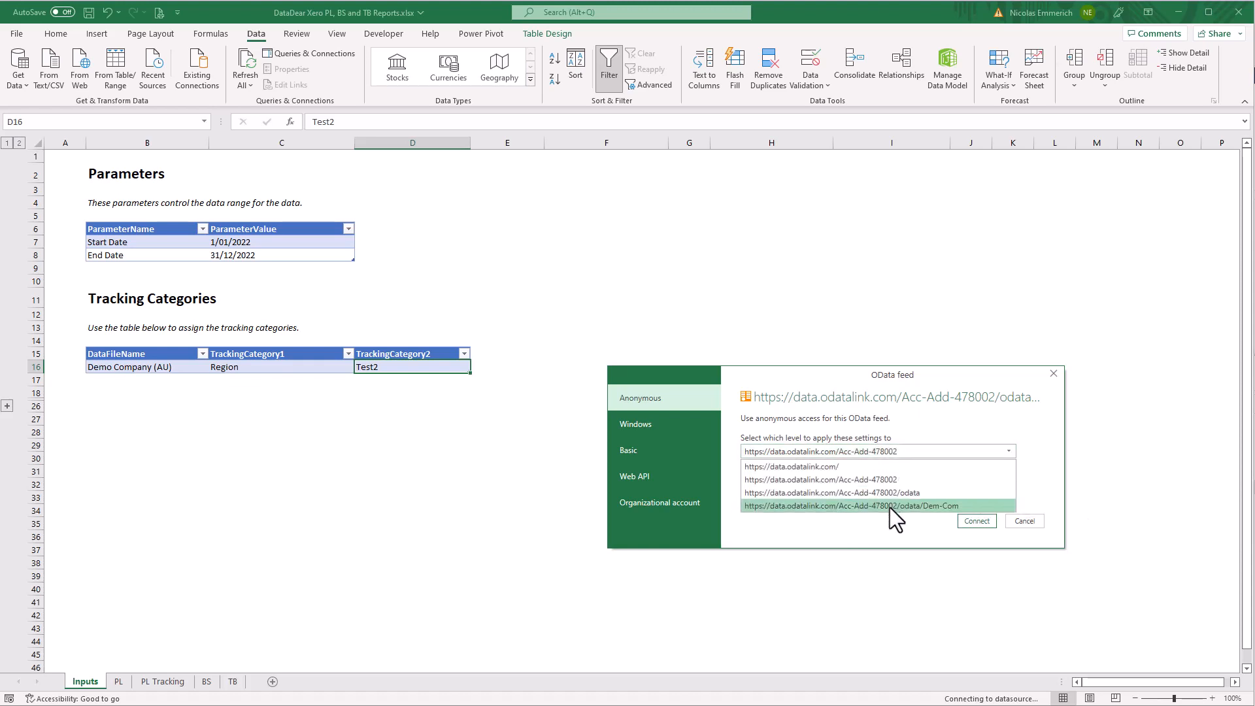
pyautogui.click(888, 507)
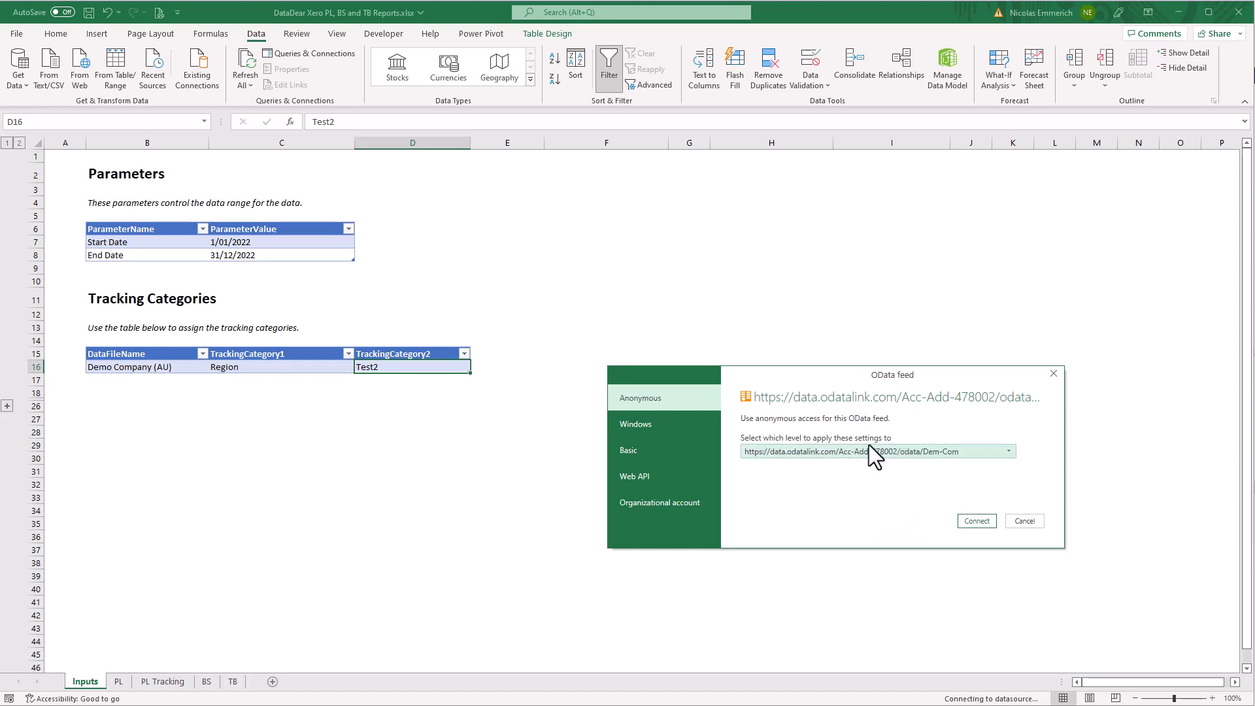
pyautogui.click(979, 521)
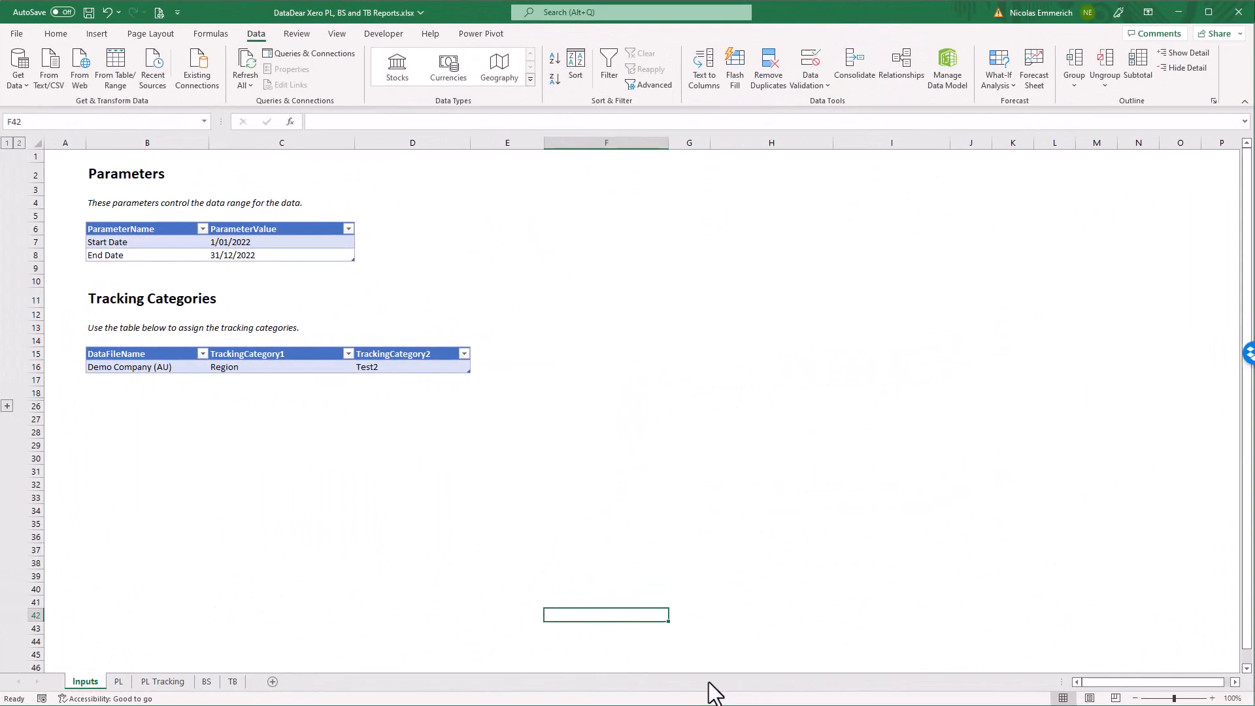
# Review the refreshed PL, BS and TB sheets, checking the first and last period columns on the PL sheet
pyautogui.click(120, 684)
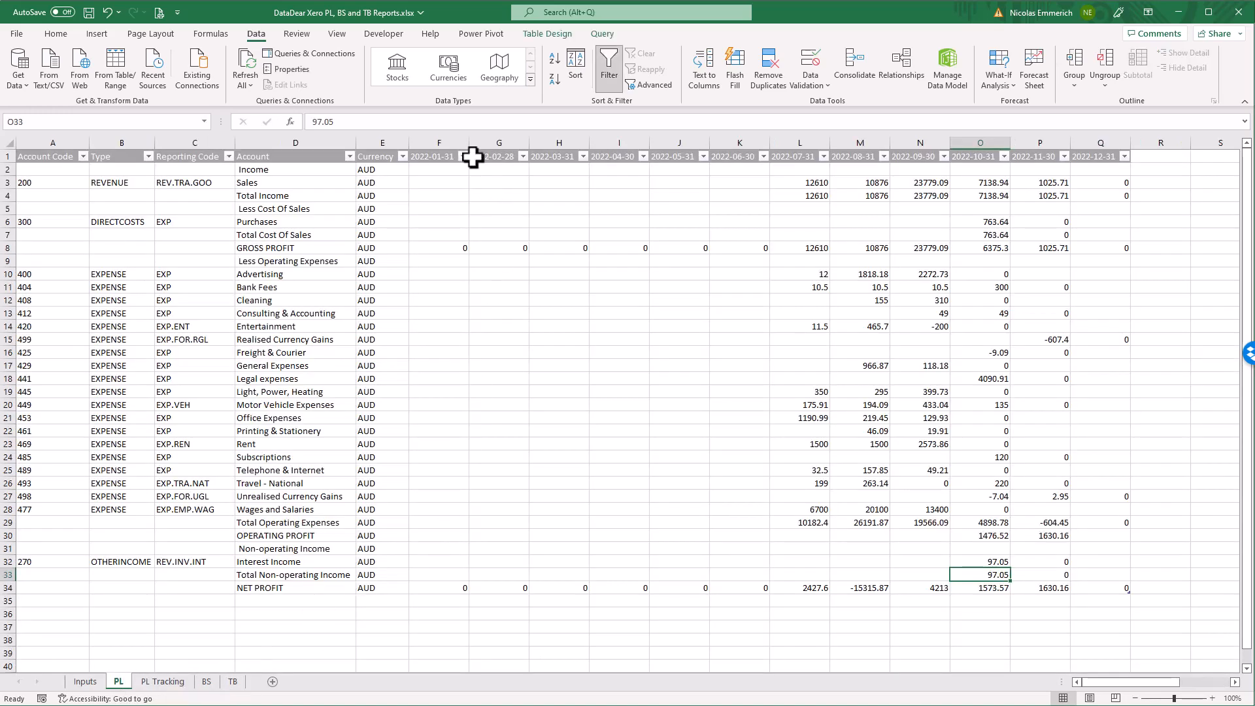
pyautogui.click(435, 158)
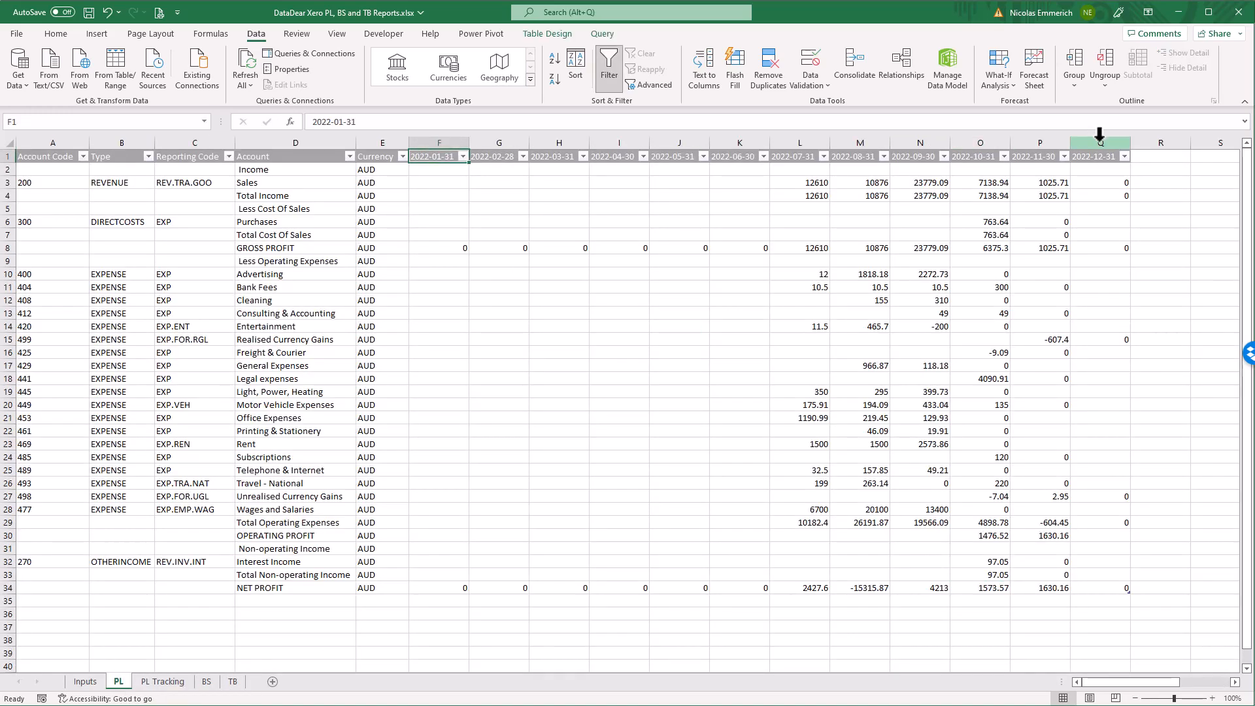
pyautogui.click(1091, 159)
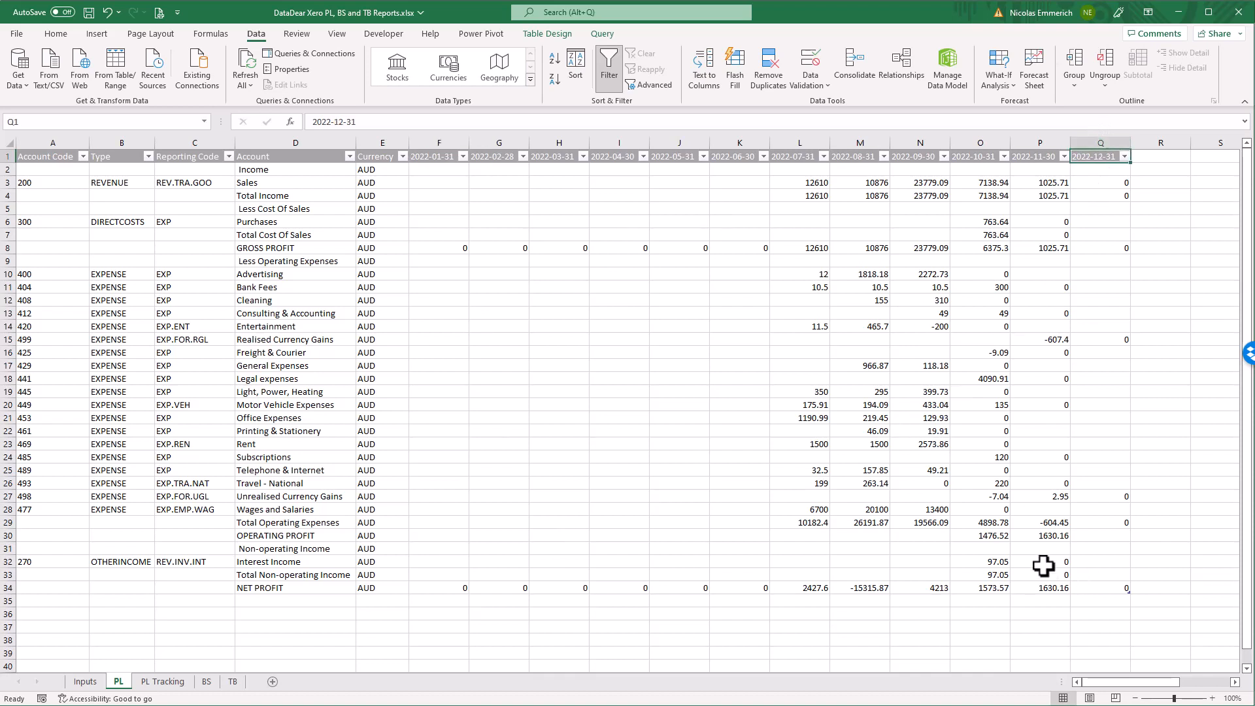
pyautogui.click(208, 682)
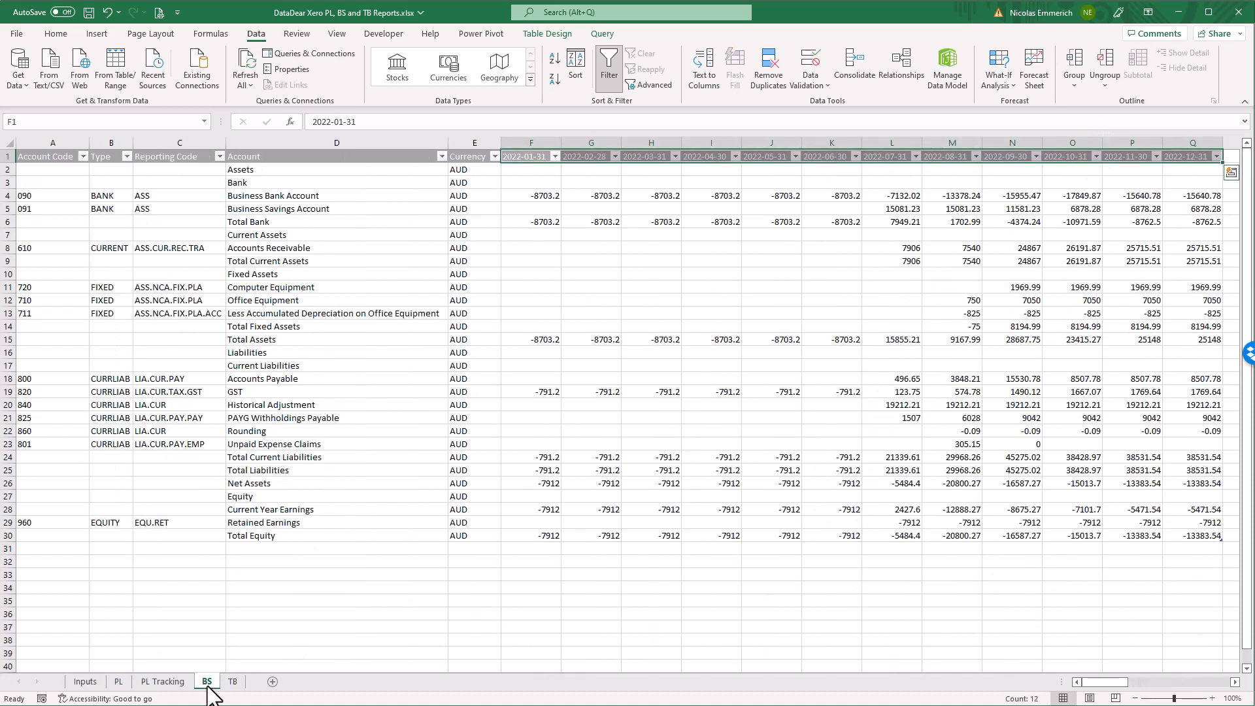
pyautogui.click(233, 683)
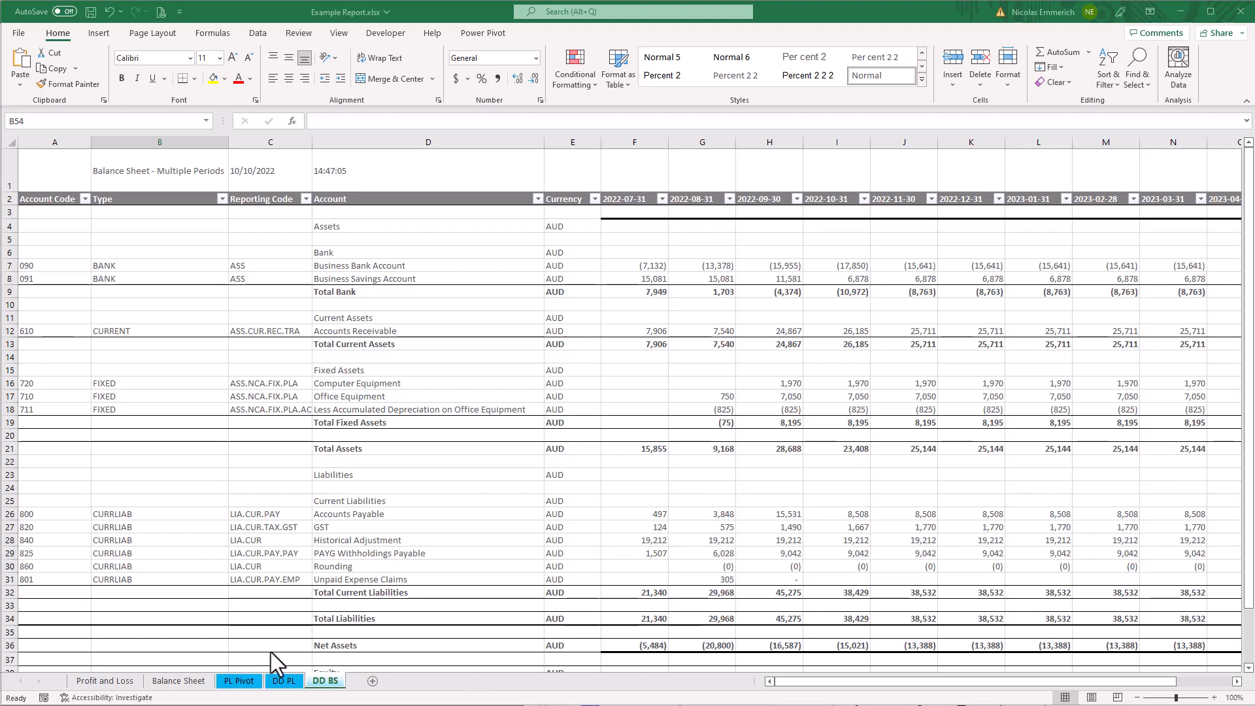
# Look through the Profit and Loss, Balance Sheet and PL Pivot sheets of the Example Report workbook
pyautogui.click(101, 681)
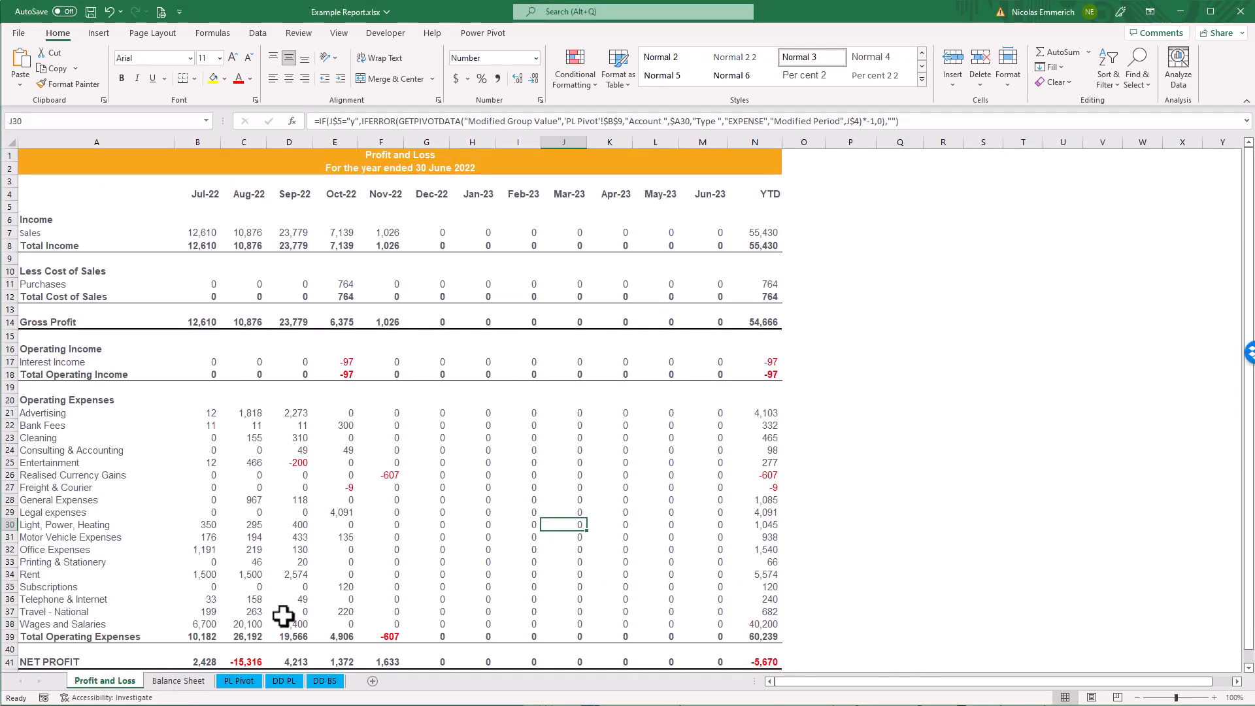
pyautogui.click(176, 683)
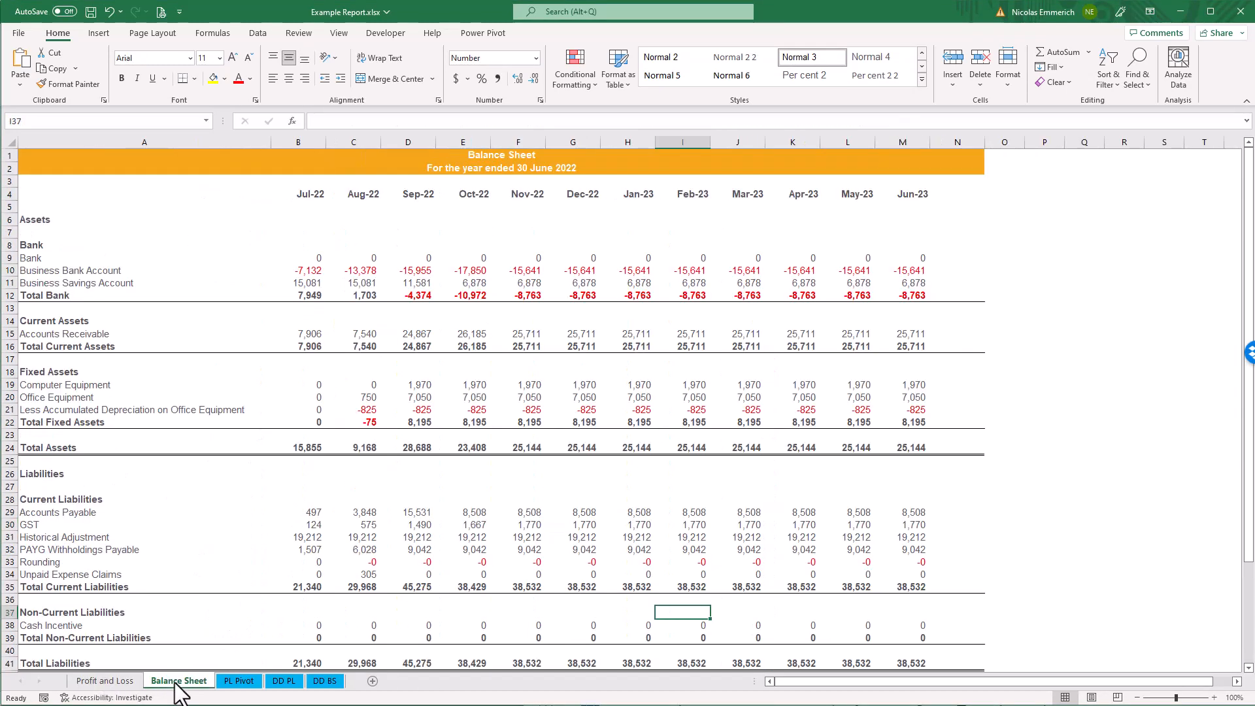
pyautogui.click(110, 681)
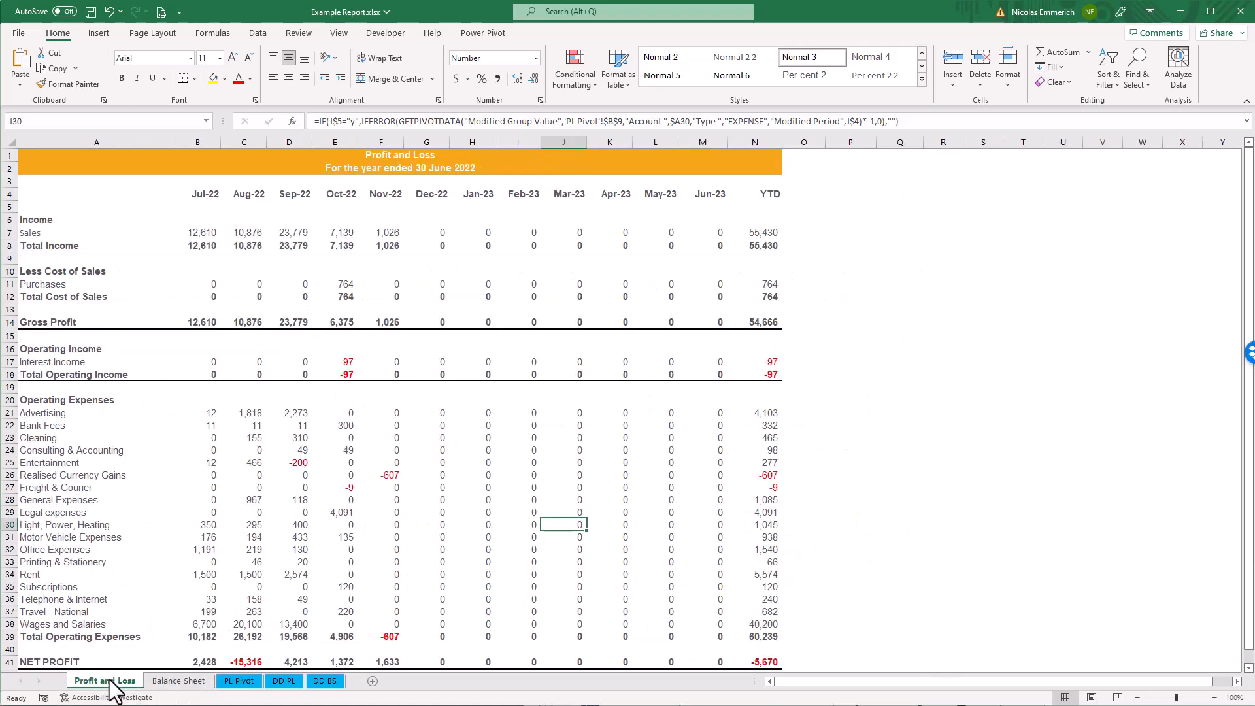
pyautogui.click(238, 681)
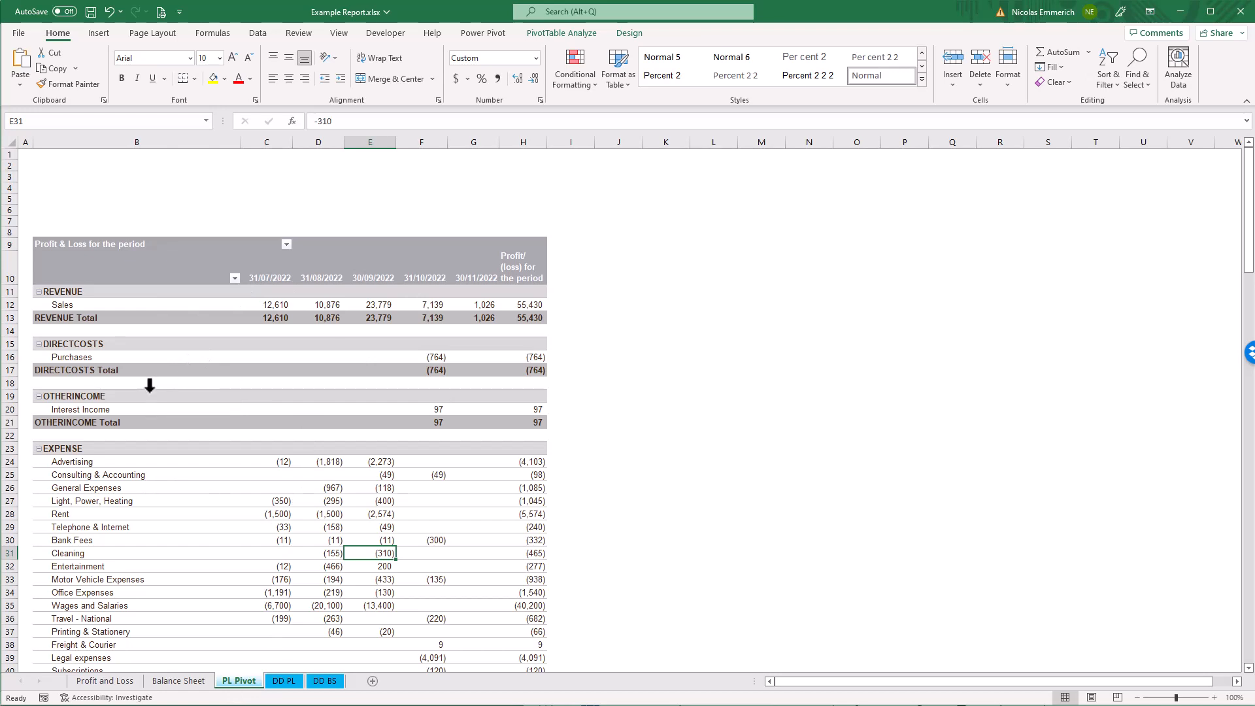
# Inspect the Total Bank and Business Bank Account formulas on the Balance Sheet and the DD BS data sheet they look up
pyautogui.click(166, 683)
pyautogui.click(377, 294)
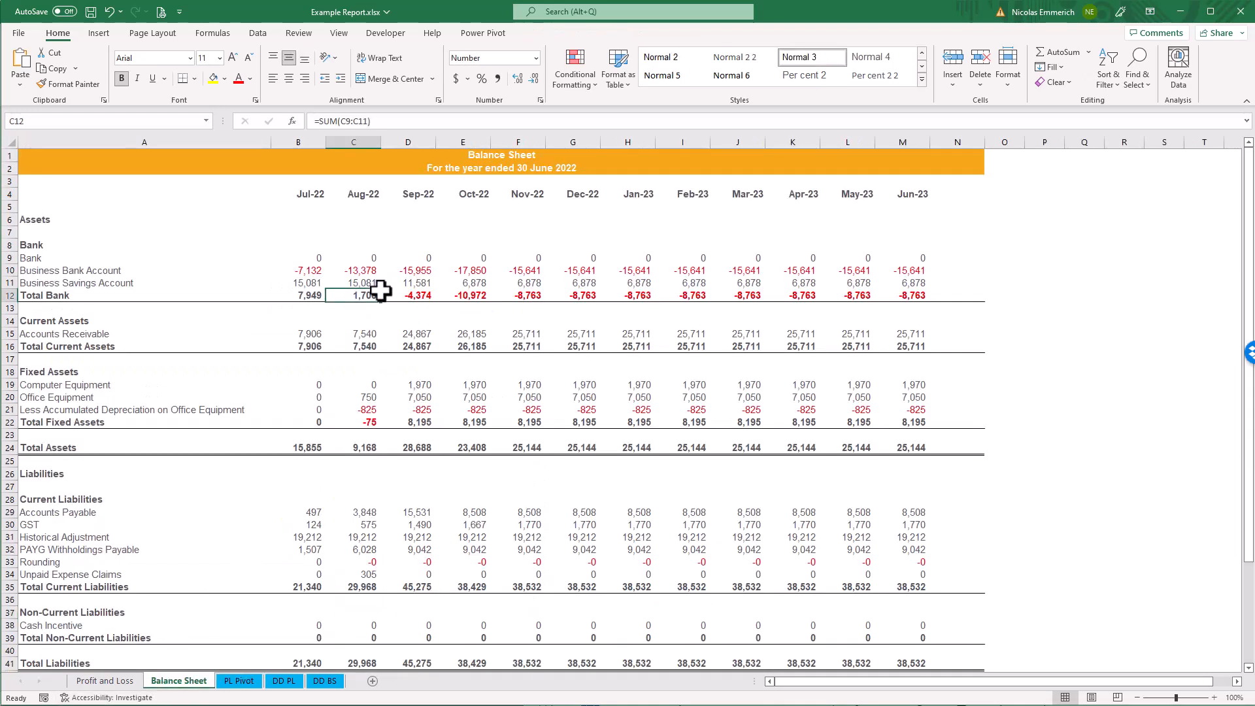
pyautogui.click(415, 271)
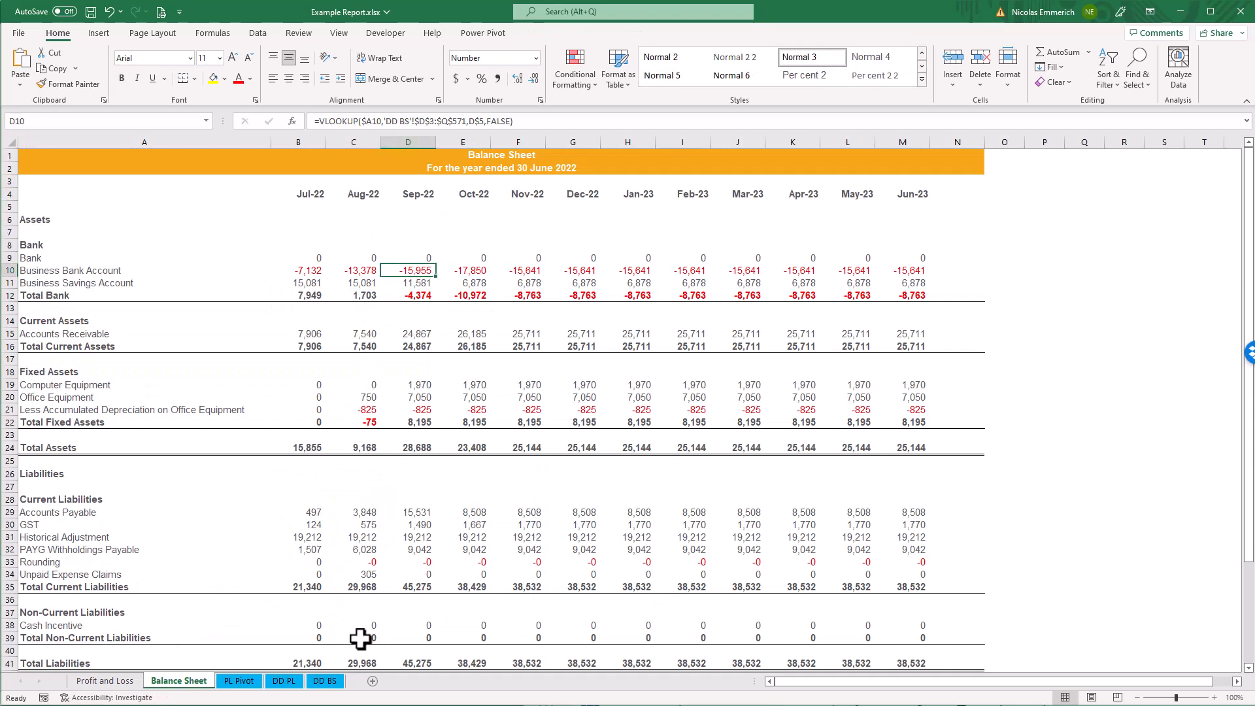
pyautogui.click(325, 680)
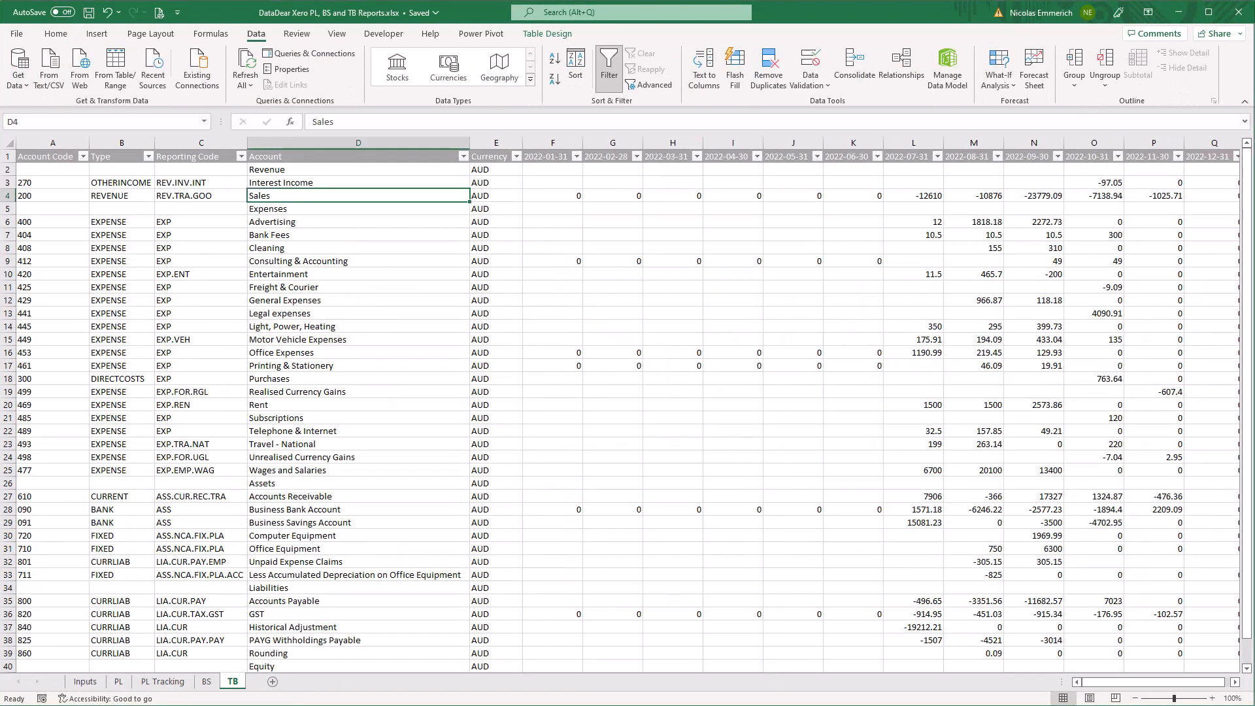
# Review the queries and connections of DataDear Xero PL, BS and TB Reports.xlsx and close the list
pyautogui.click(294, 55)
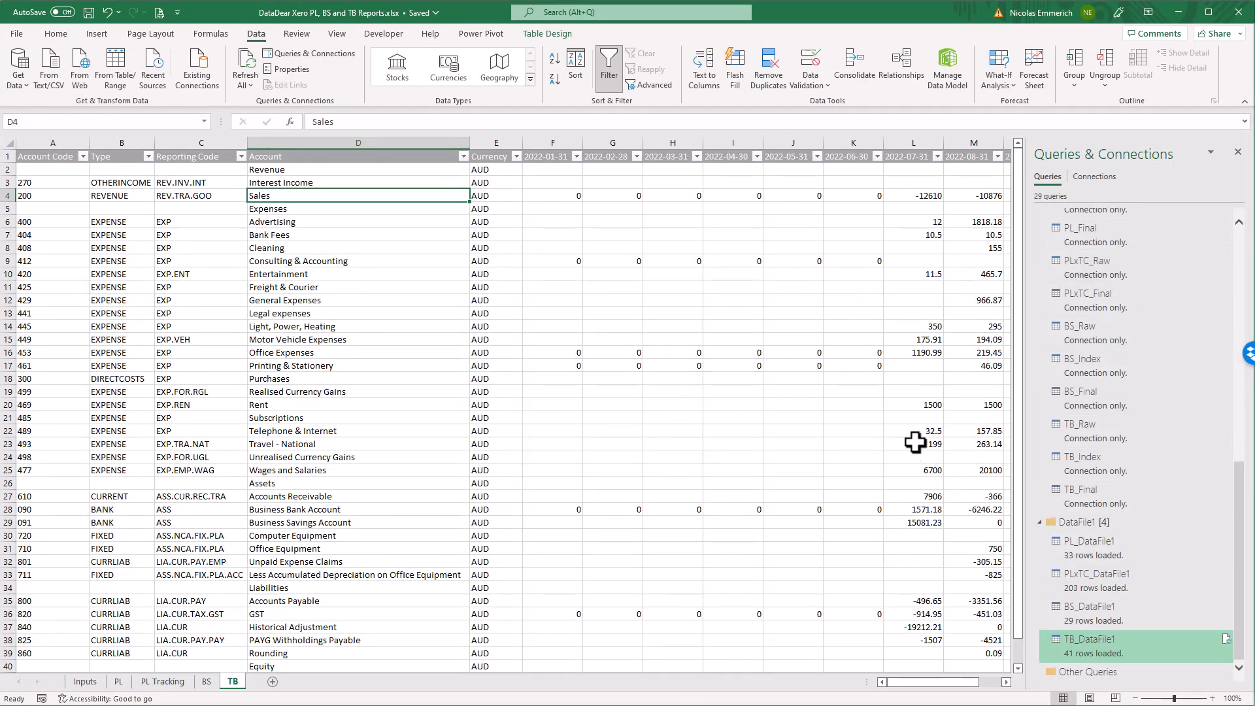
pyautogui.click(1237, 153)
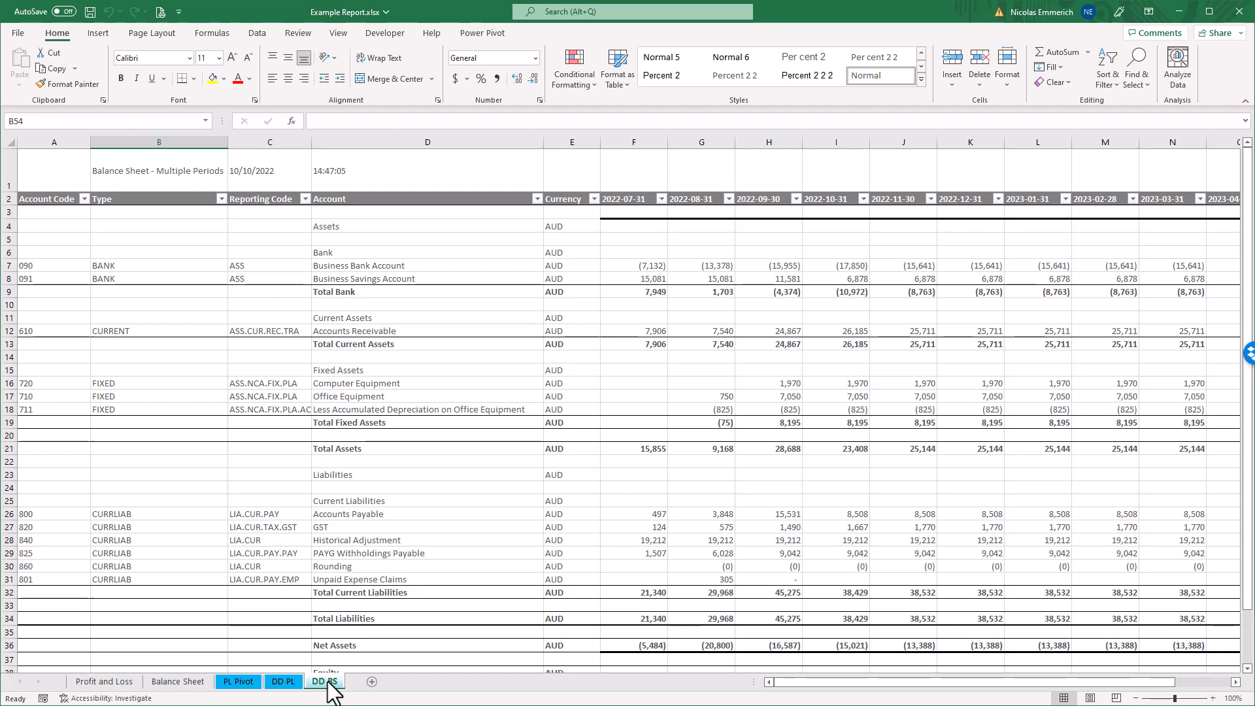
# Move the DD BS sheet from Example Report.xlsx to the end of DataDear Xero PL, BS and TB Reports.xlsx
pyautogui.rightClick(328, 683)
pyautogui.click(375, 558)
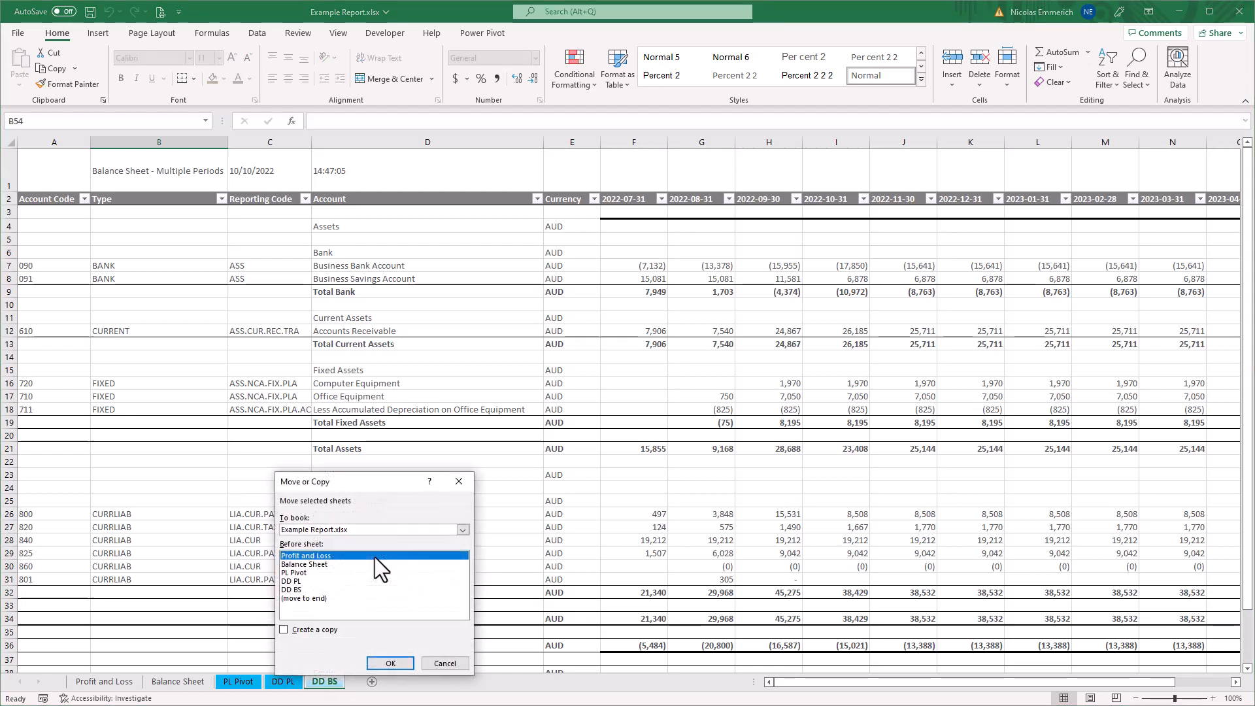
pyautogui.click(336, 530)
pyautogui.click(330, 555)
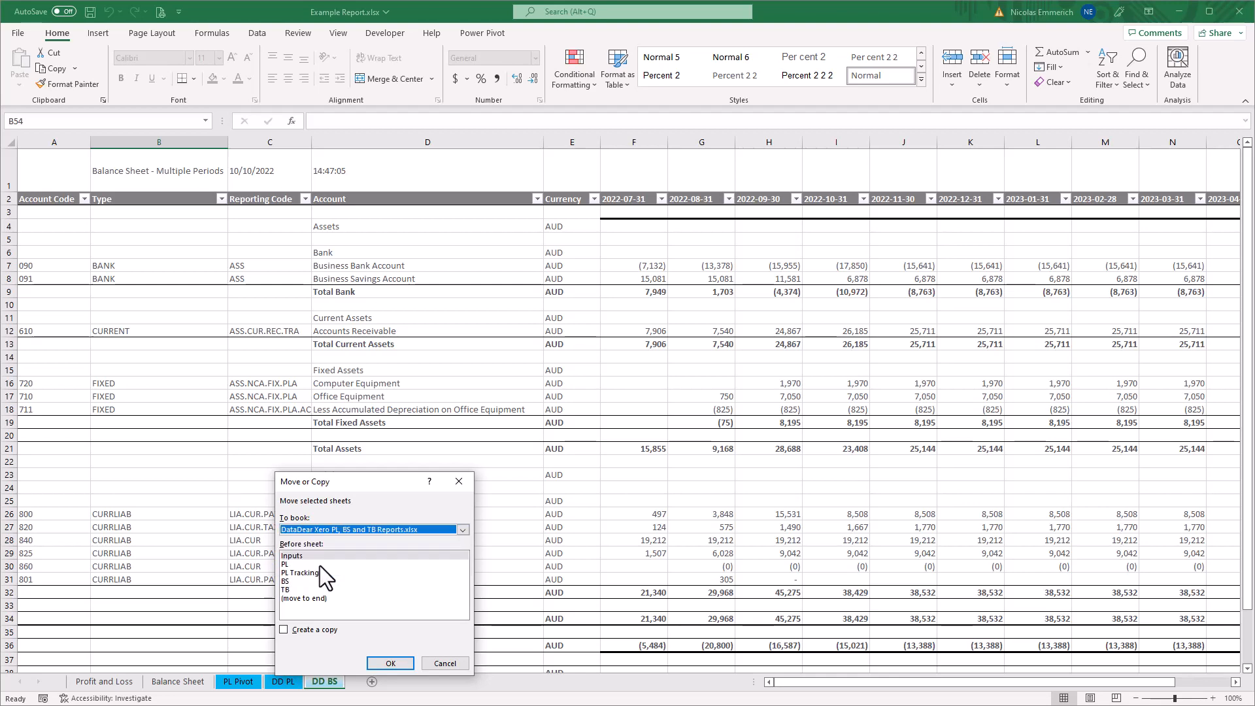
pyautogui.click(319, 598)
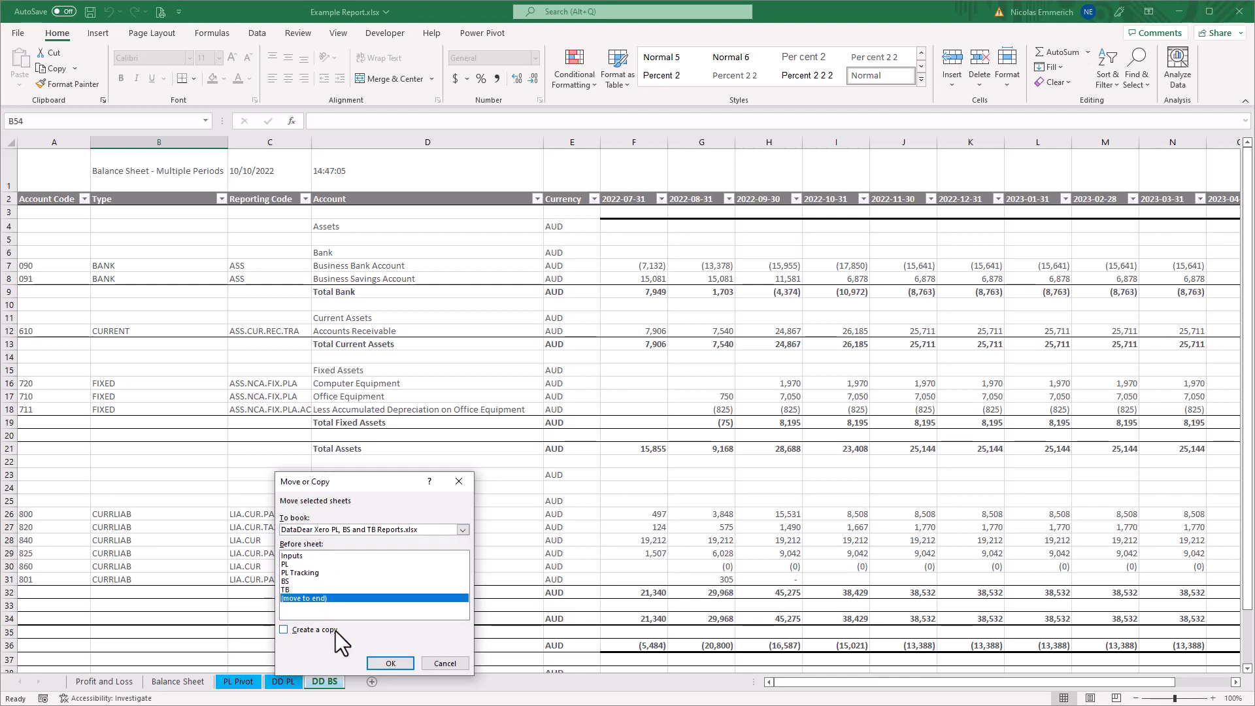
pyautogui.click(378, 664)
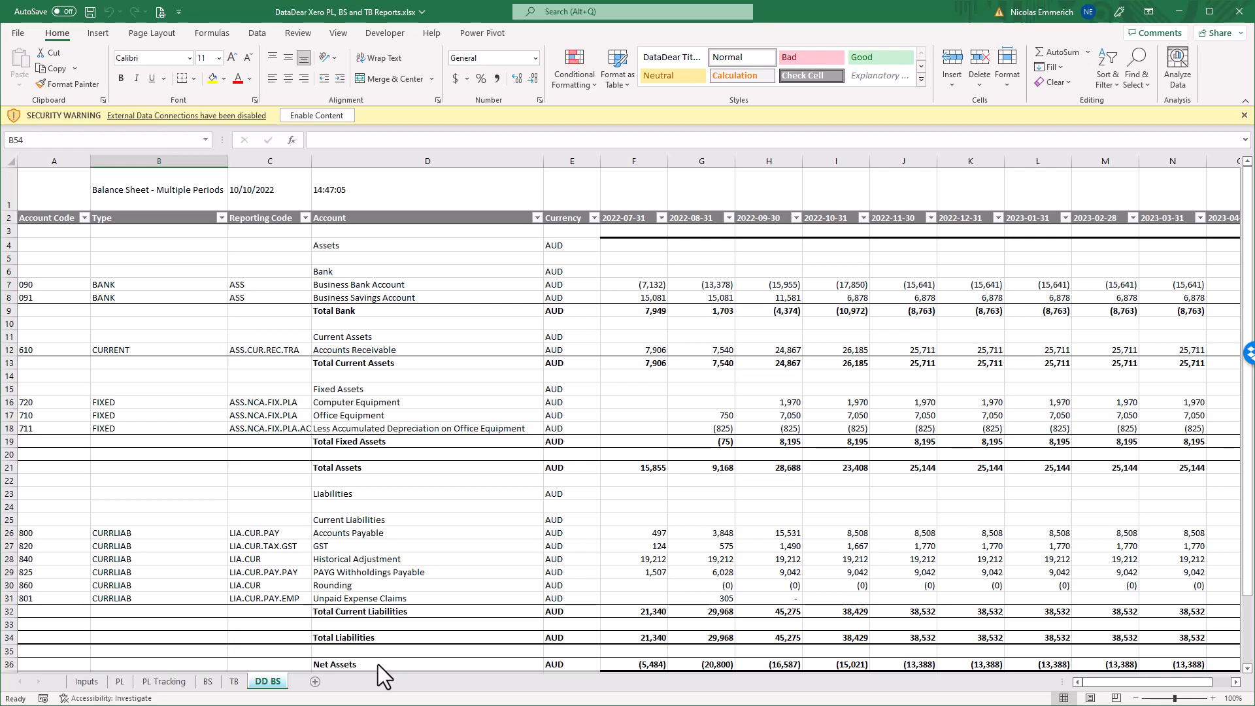
# Move the Balance Sheet sheet from Example Report.xlsx into DataDear Xero PL, BS and TB Reports.xlsx, placed before DD BS
pyautogui.hotkey('alt', 'Tab')
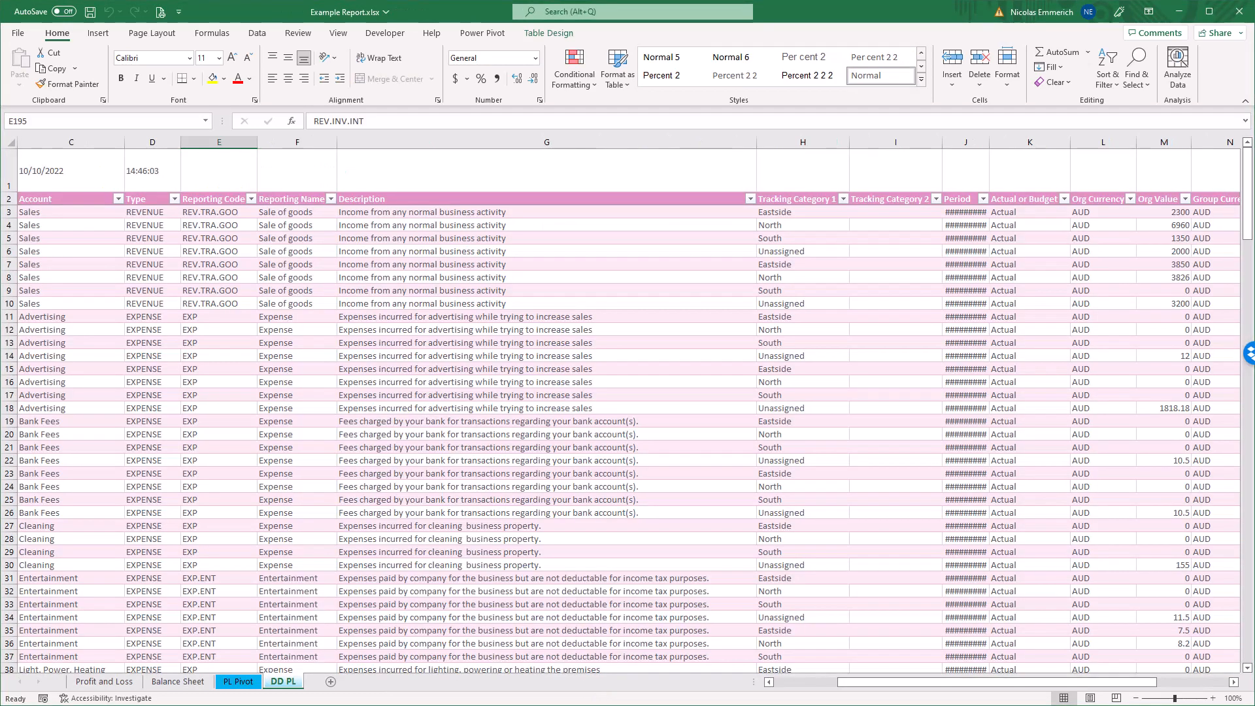
pyautogui.click(178, 681)
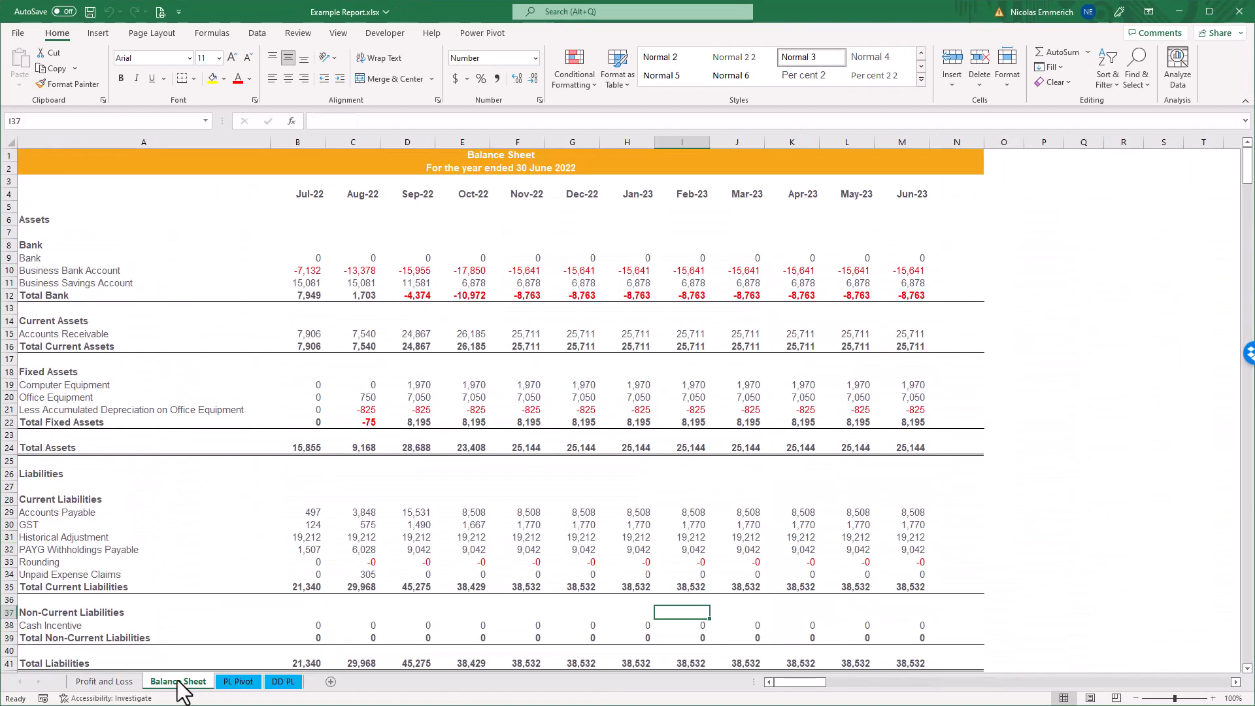
pyautogui.rightClick(182, 684)
pyautogui.click(264, 562)
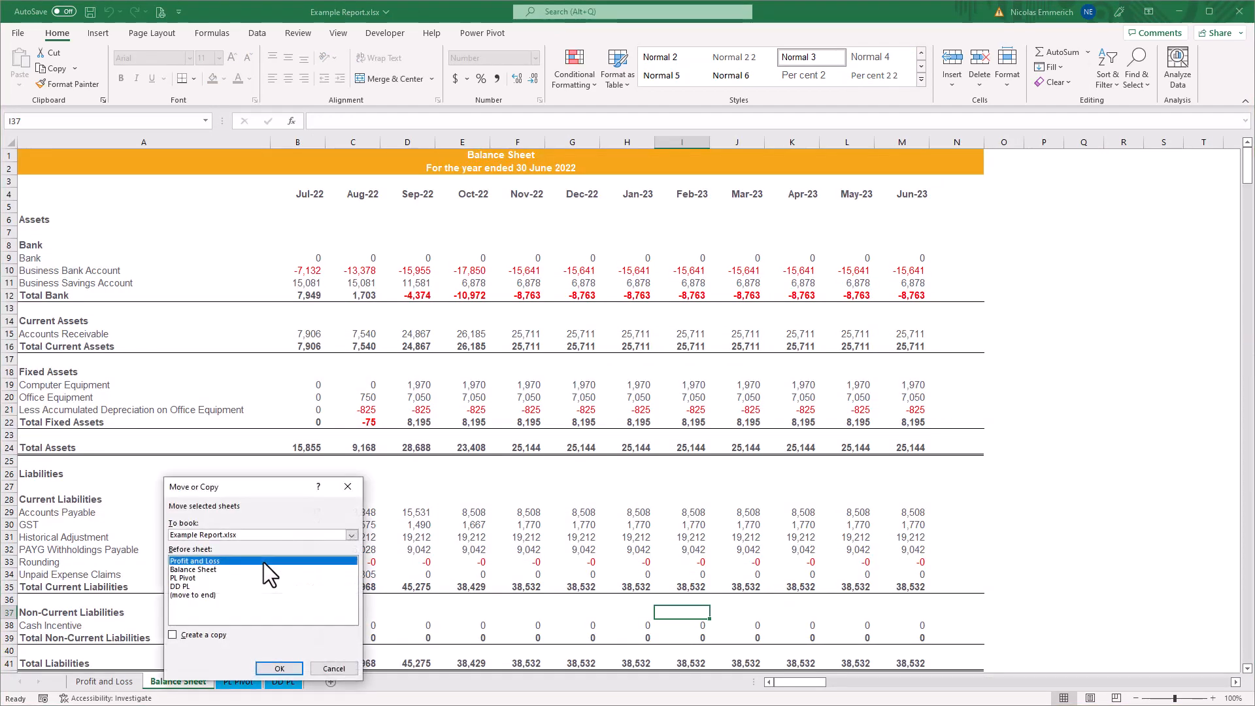
pyautogui.click(235, 540)
pyautogui.click(218, 565)
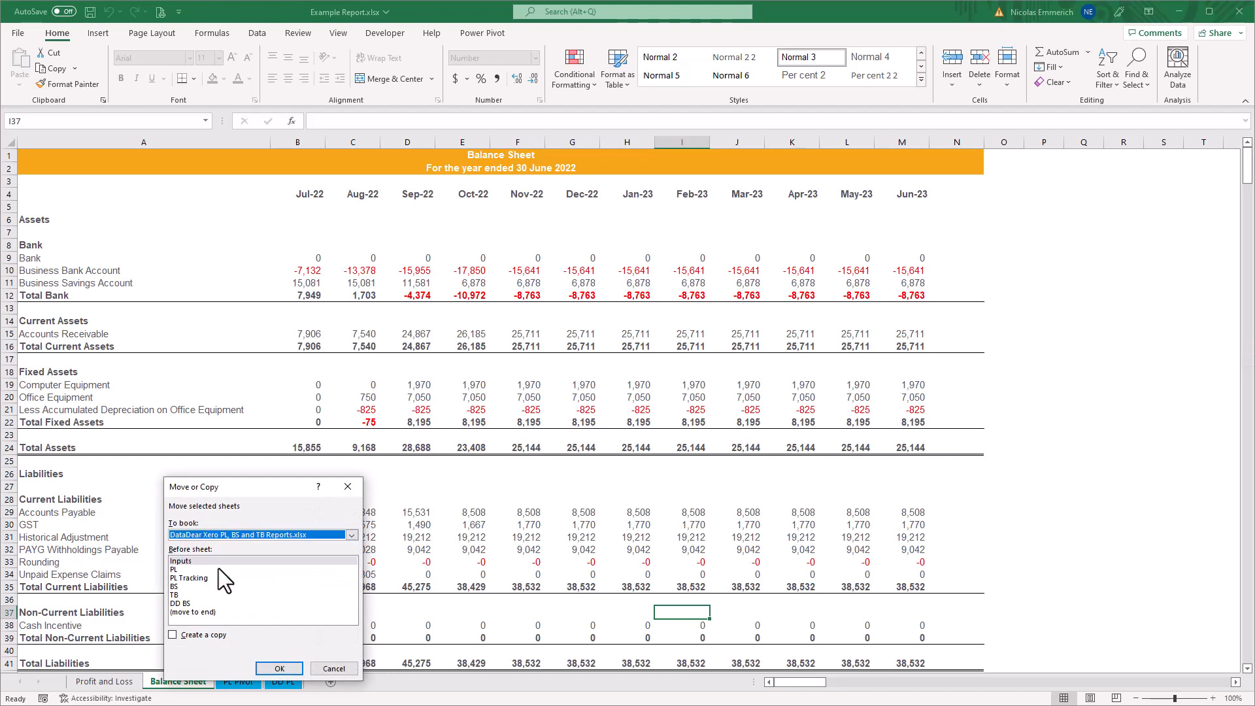
pyautogui.click(197, 603)
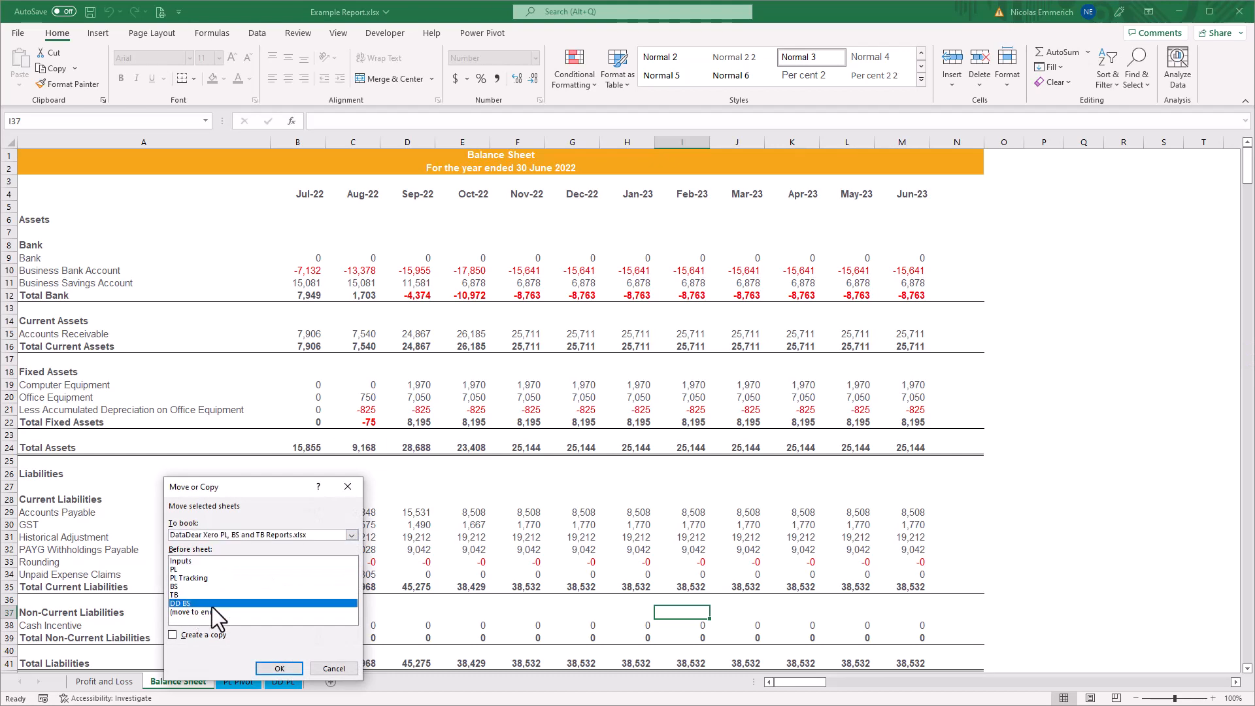
pyautogui.click(284, 668)
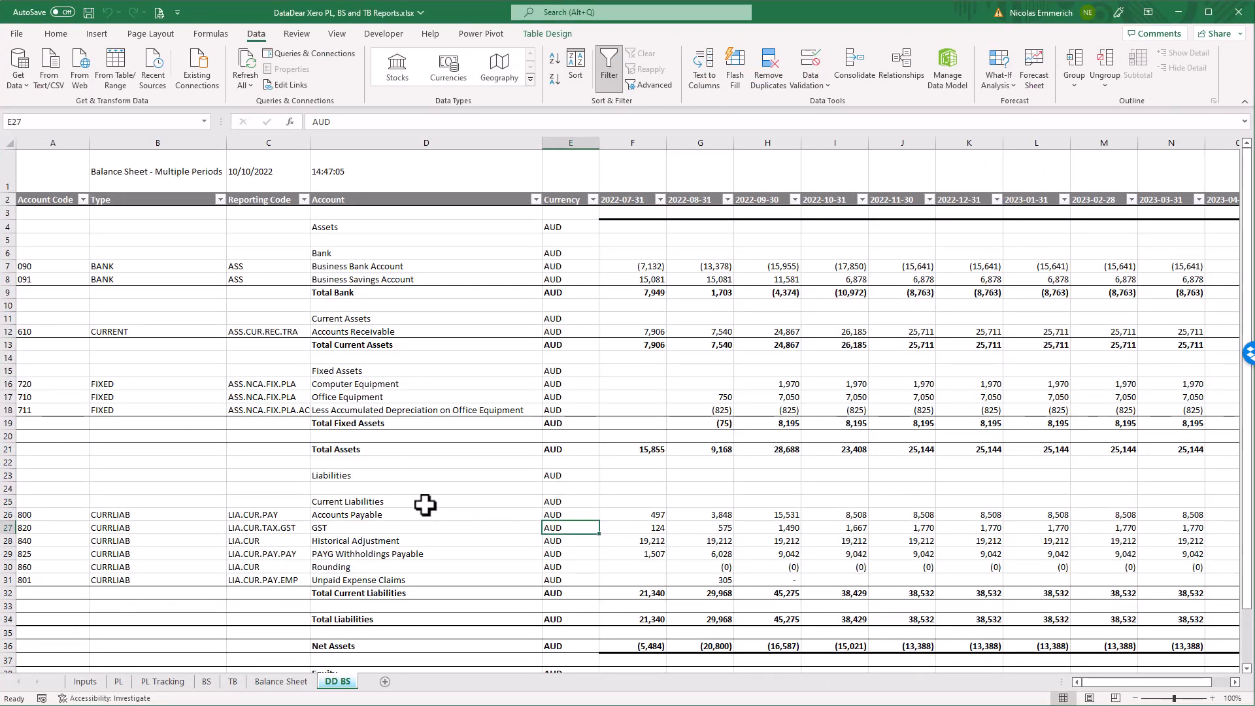
# Delete the old balance sheet data in rows 2 to 42 of the DD BS sheet
pyautogui.click(19, 200)
pyautogui.scroll(-6, 242, 462)
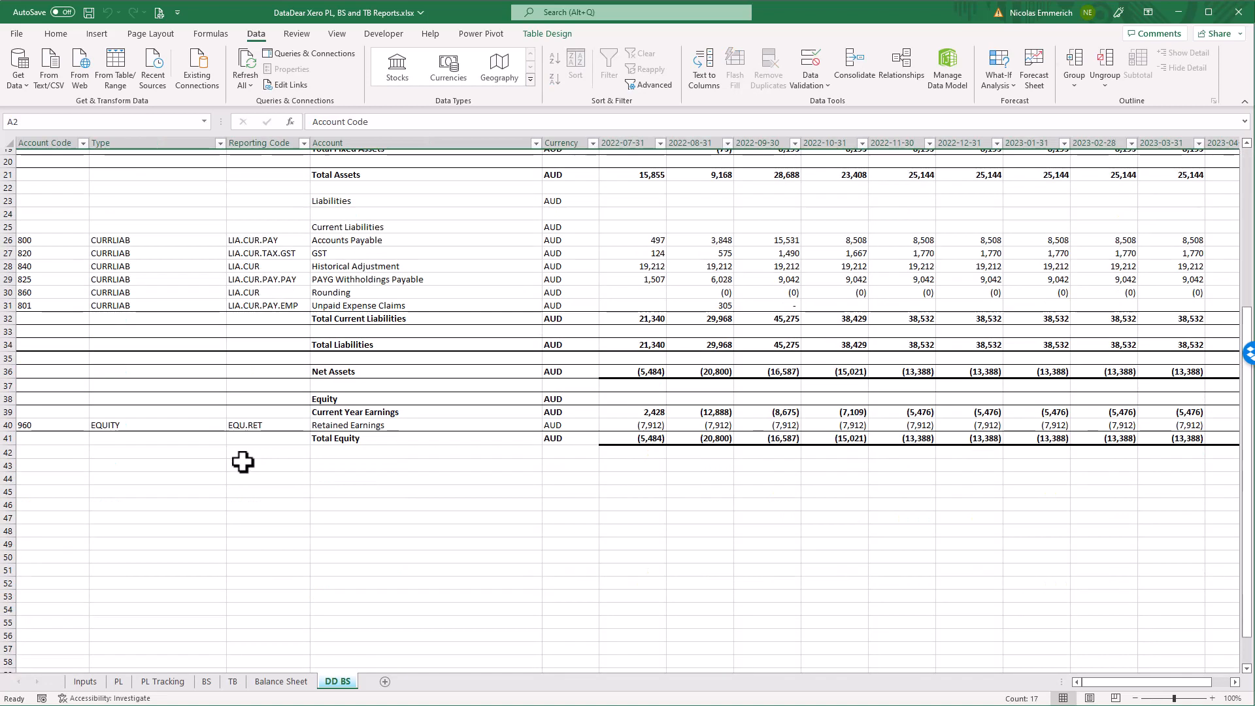
pyautogui.scroll(-2, 243, 462)
pyautogui.moveTo(14, 359)
pyautogui.mouseDown()
pyautogui.moveTo(56, 373)
pyautogui.moveTo(39, 384)
pyautogui.moveTo(3, 373)
pyautogui.mouseUp()
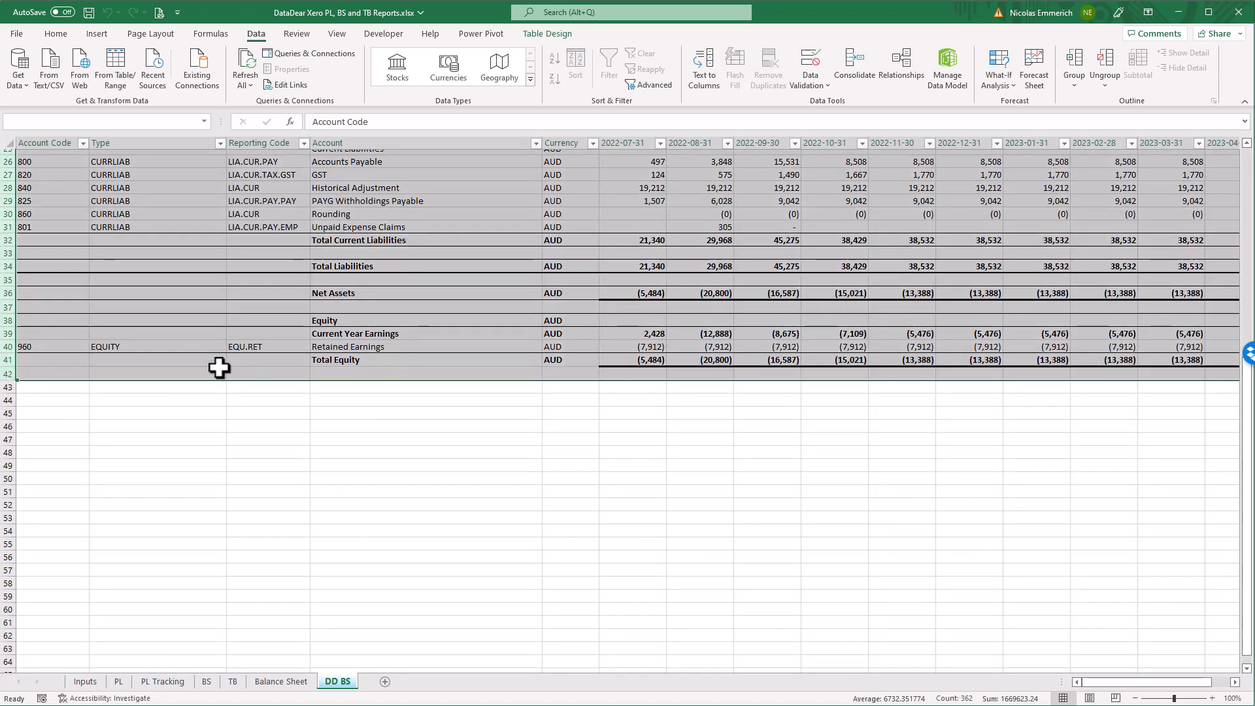
pyautogui.rightClick(244, 339)
pyautogui.click(318, 487)
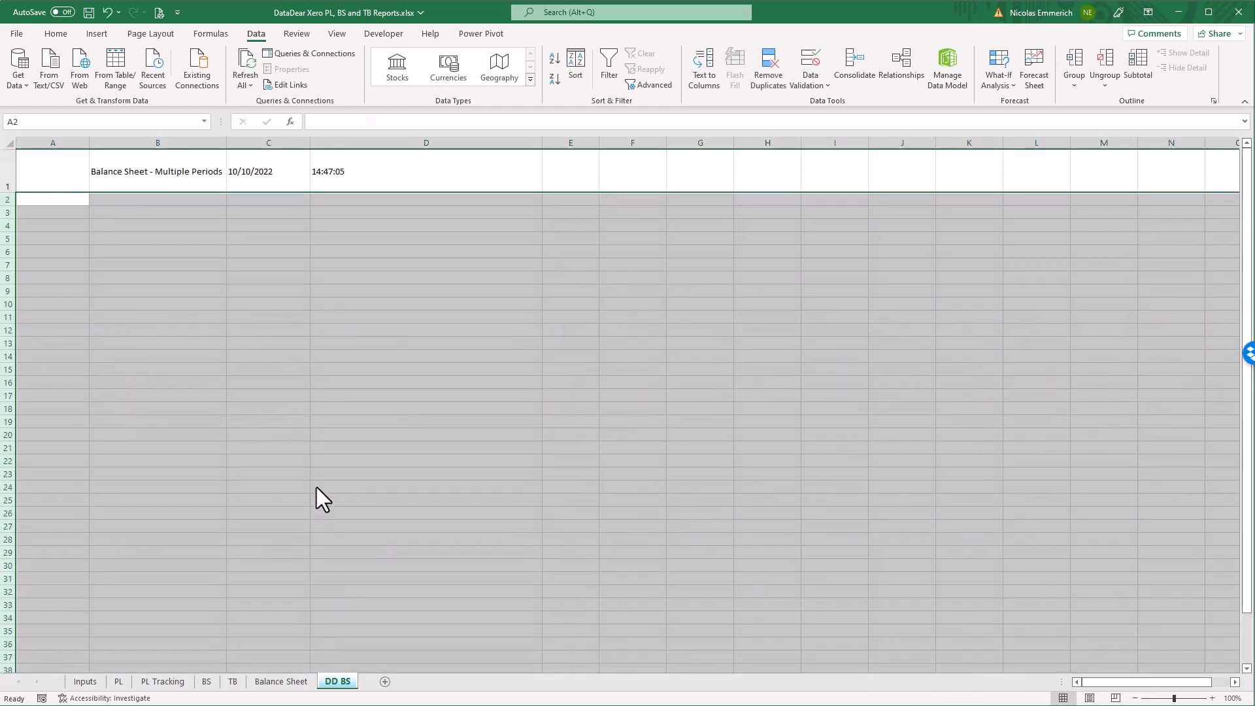
# Copy the whole BS table, including its headers, to cell A2 of the DD BS sheet
pyautogui.click(211, 681)
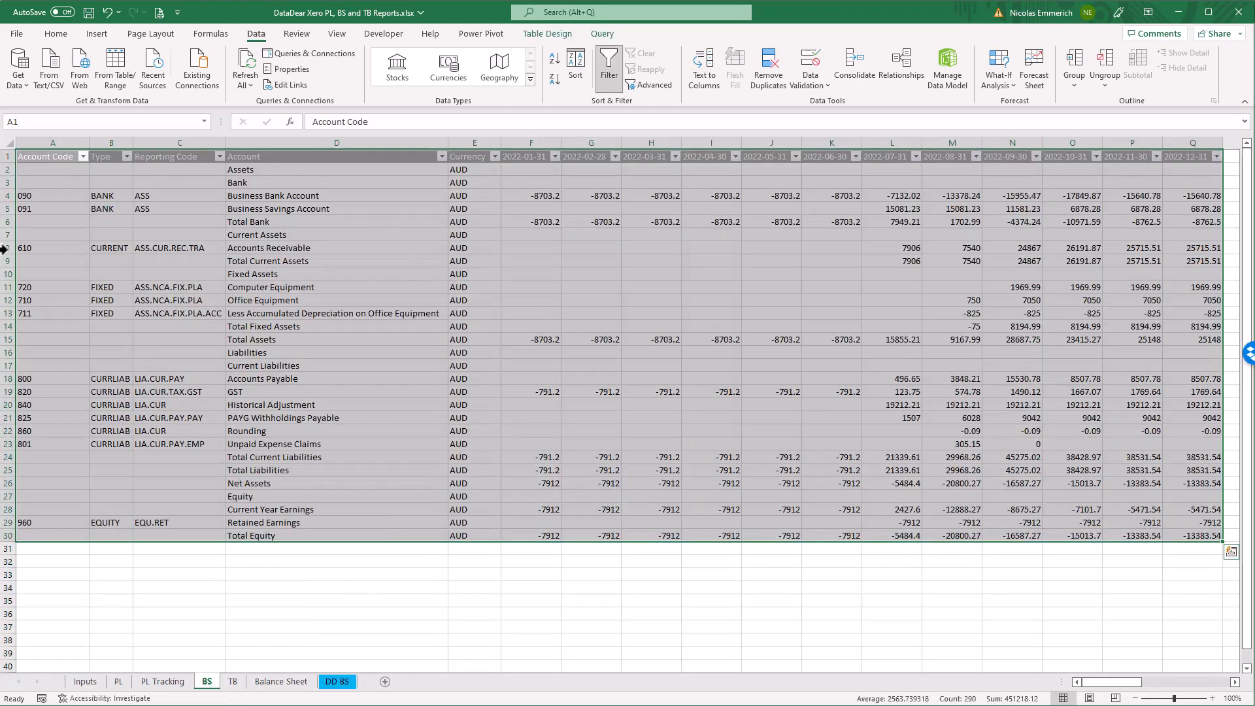
pyautogui.hotkey('ctrl', 'c')
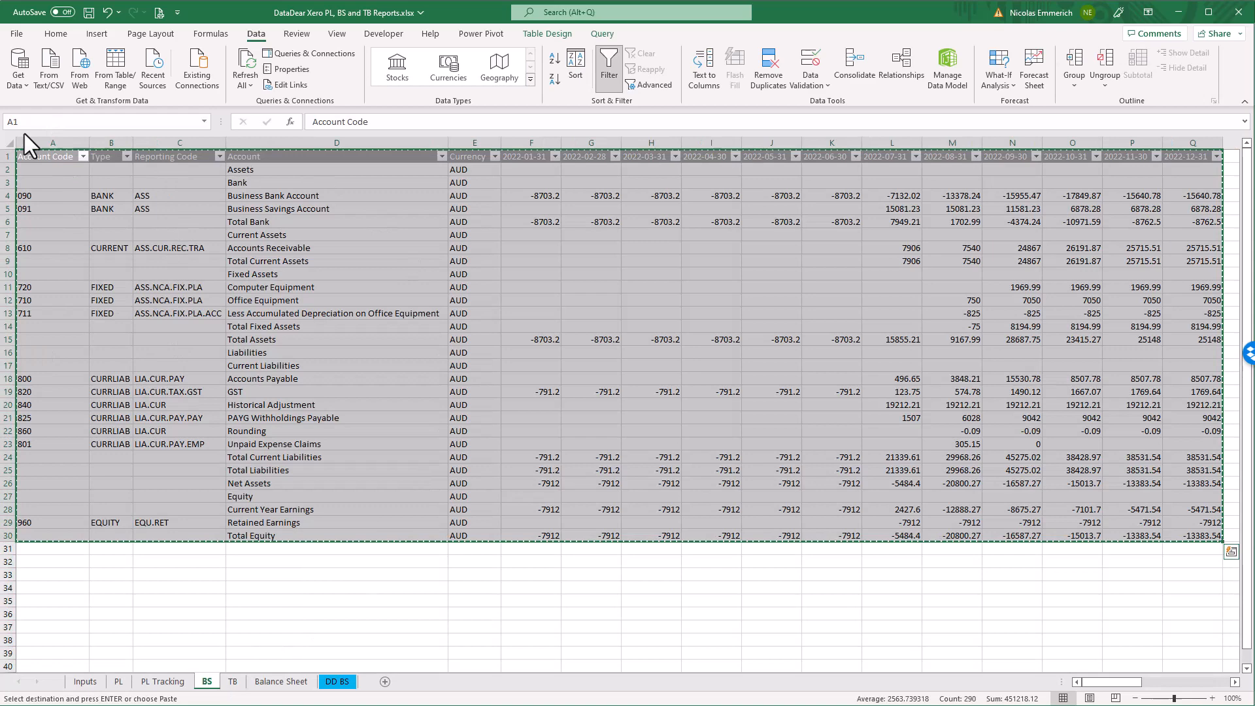
pyautogui.click(337, 681)
pyautogui.press('Return')
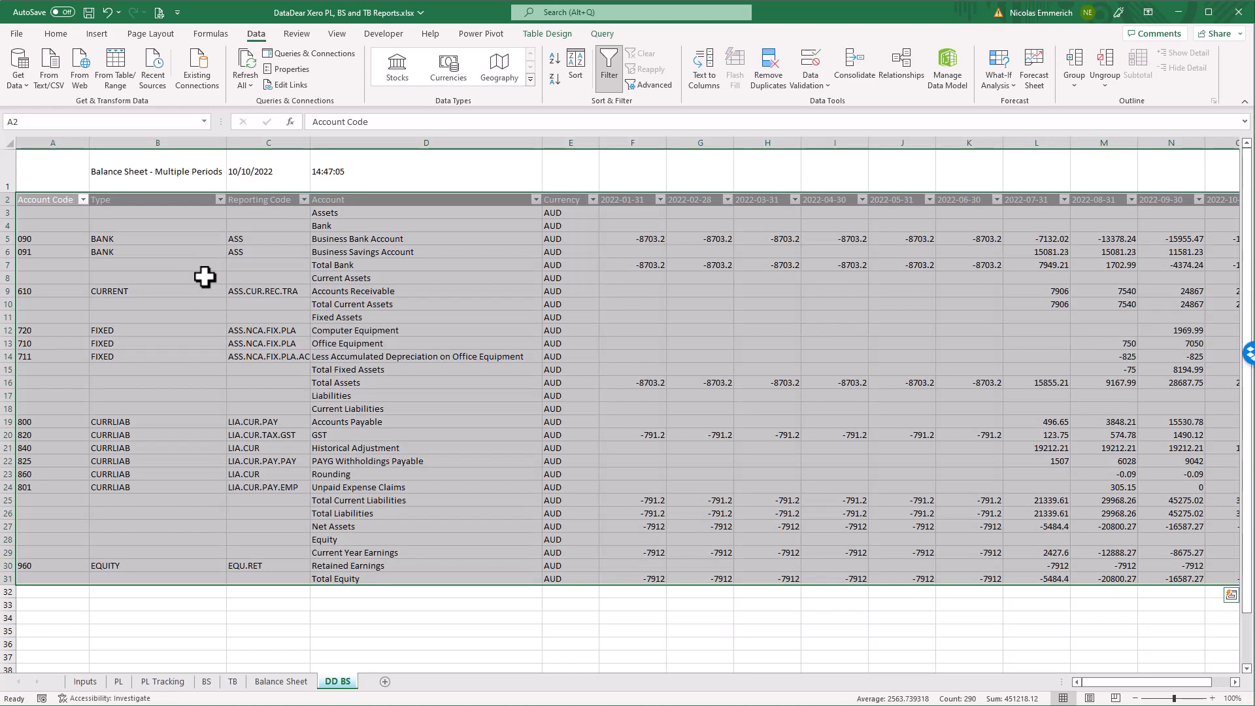
# Check the DD BS sheet reference in the July Business Bank Account lookup formula on the Balance Sheet, leaving the formula as is
pyautogui.click(298, 683)
pyautogui.click(313, 271)
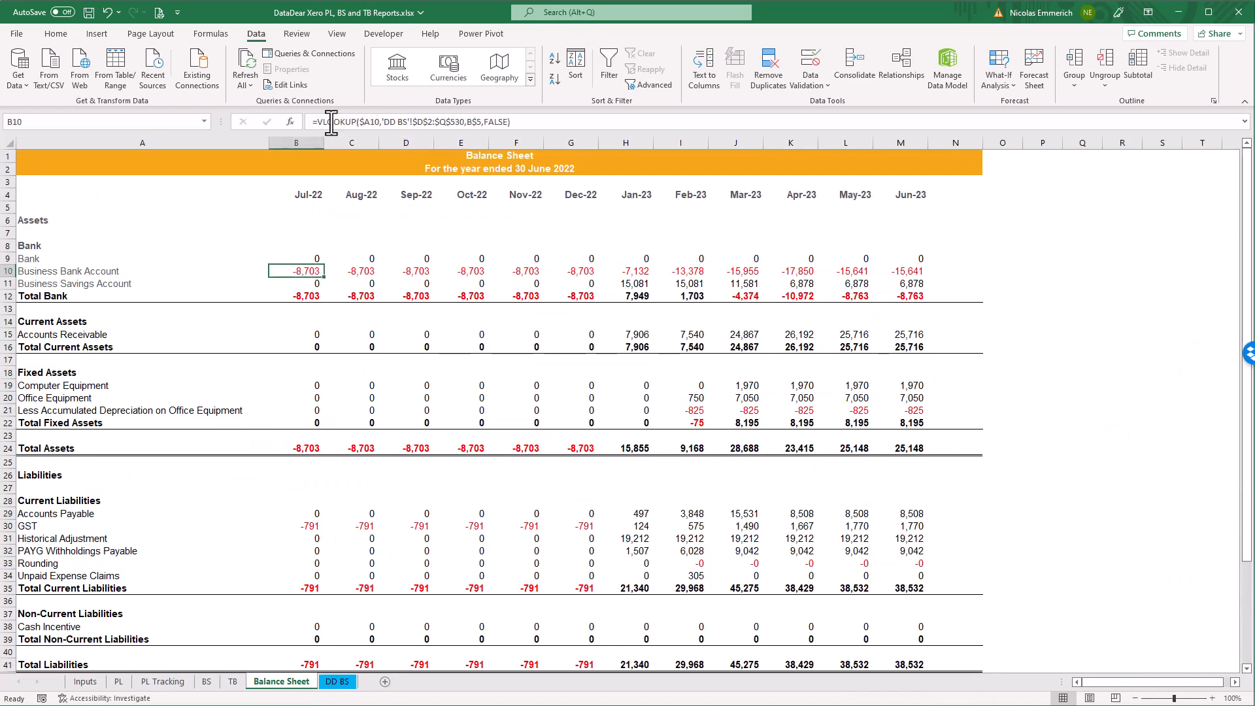
pyautogui.moveTo(383, 122); pyautogui.dragTo(416, 121)
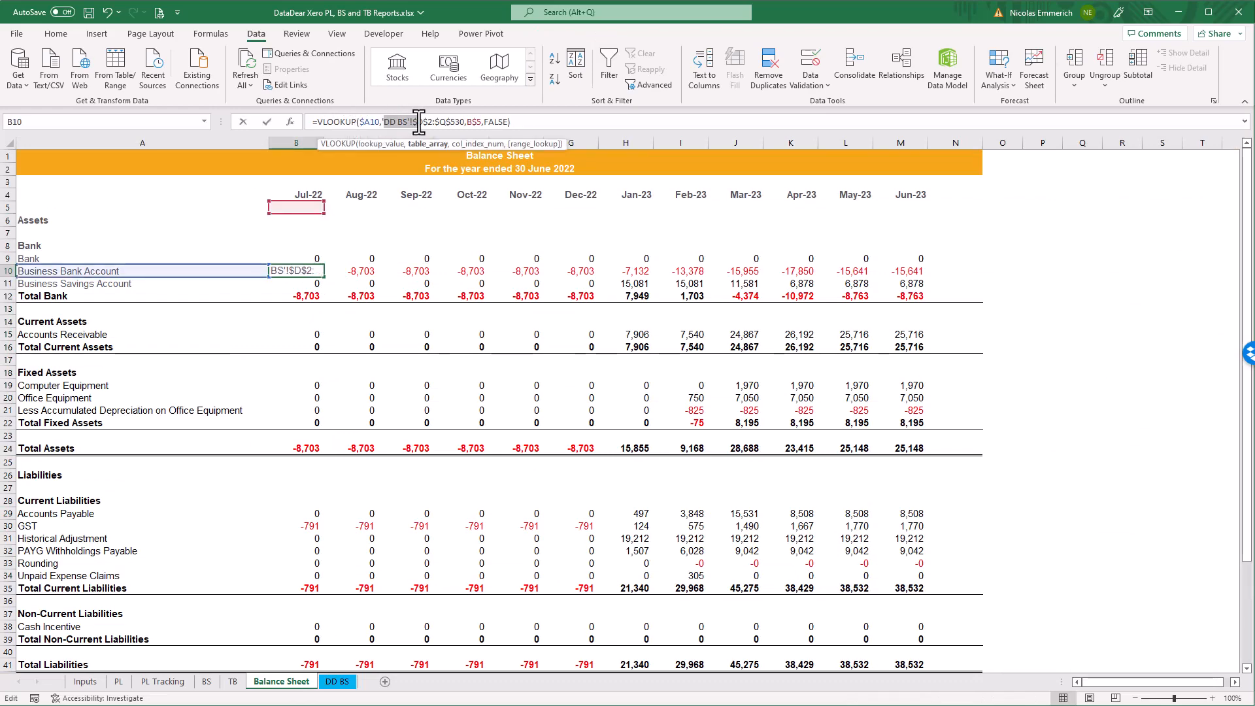
pyautogui.press('Escape')
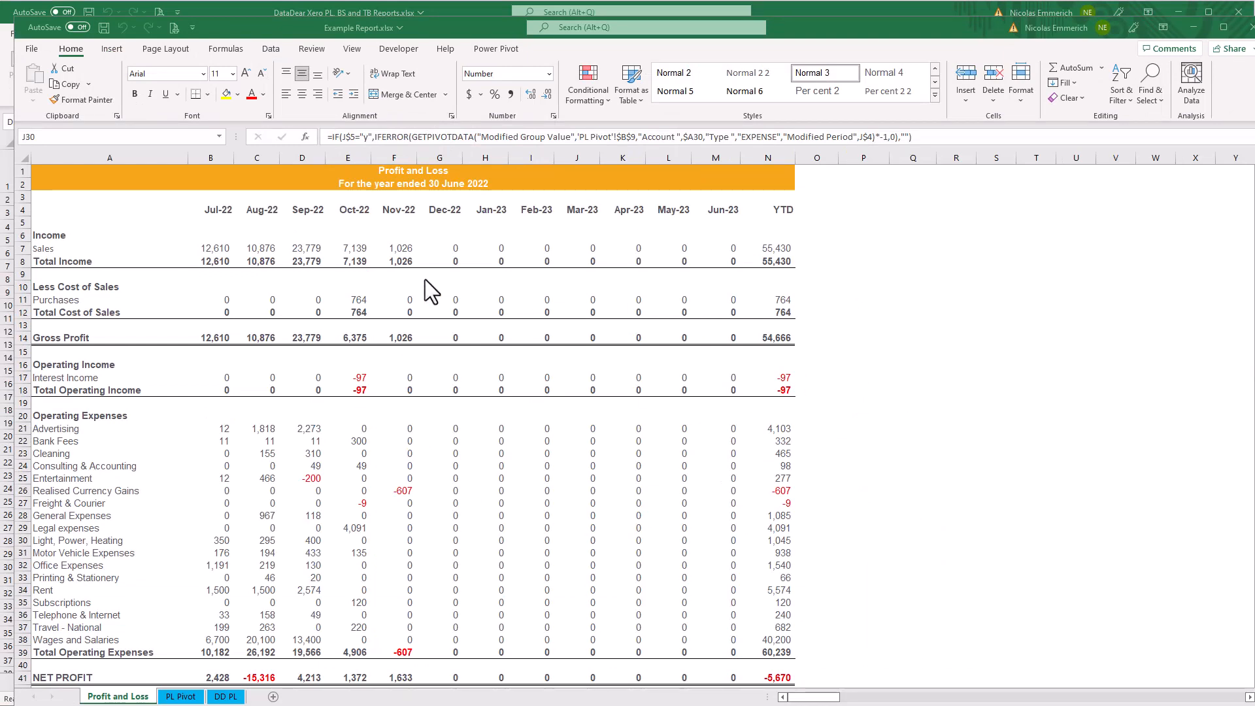
# Inspect the August Sales formula on Example Report's Profit and Loss sheet and its PL Pivot and DD PL source sheets
pyautogui.click(271, 248)
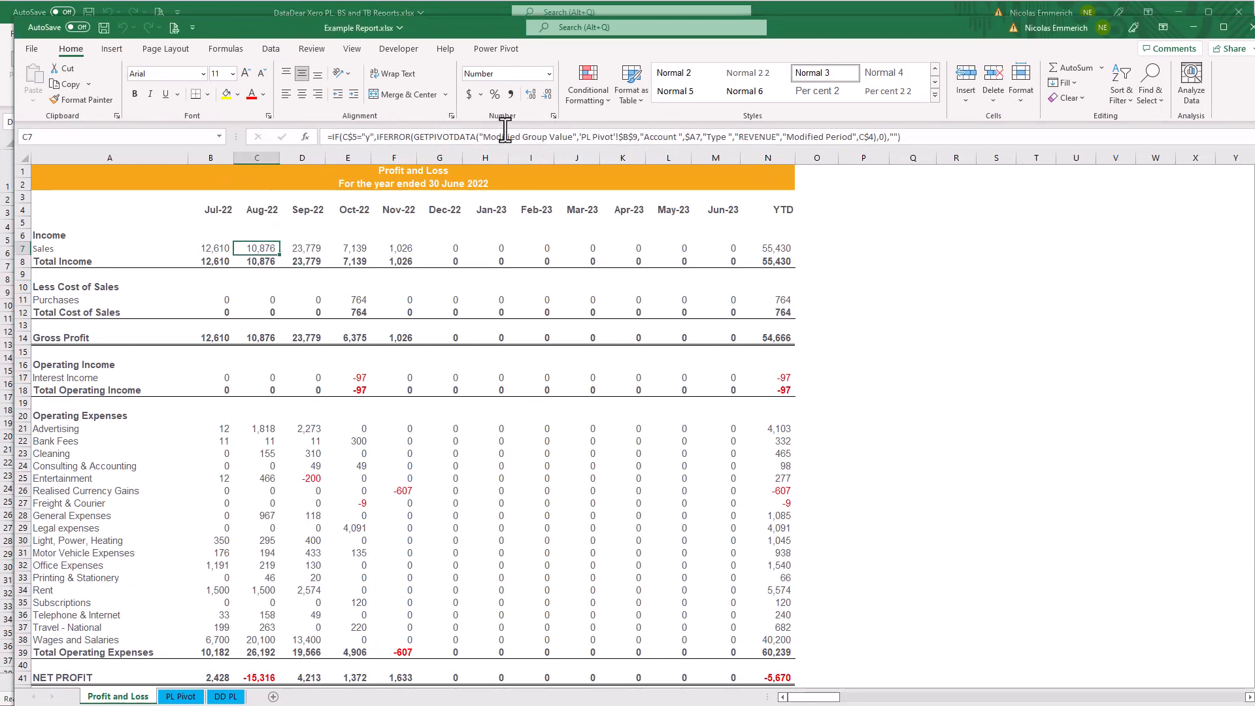
pyautogui.click(185, 696)
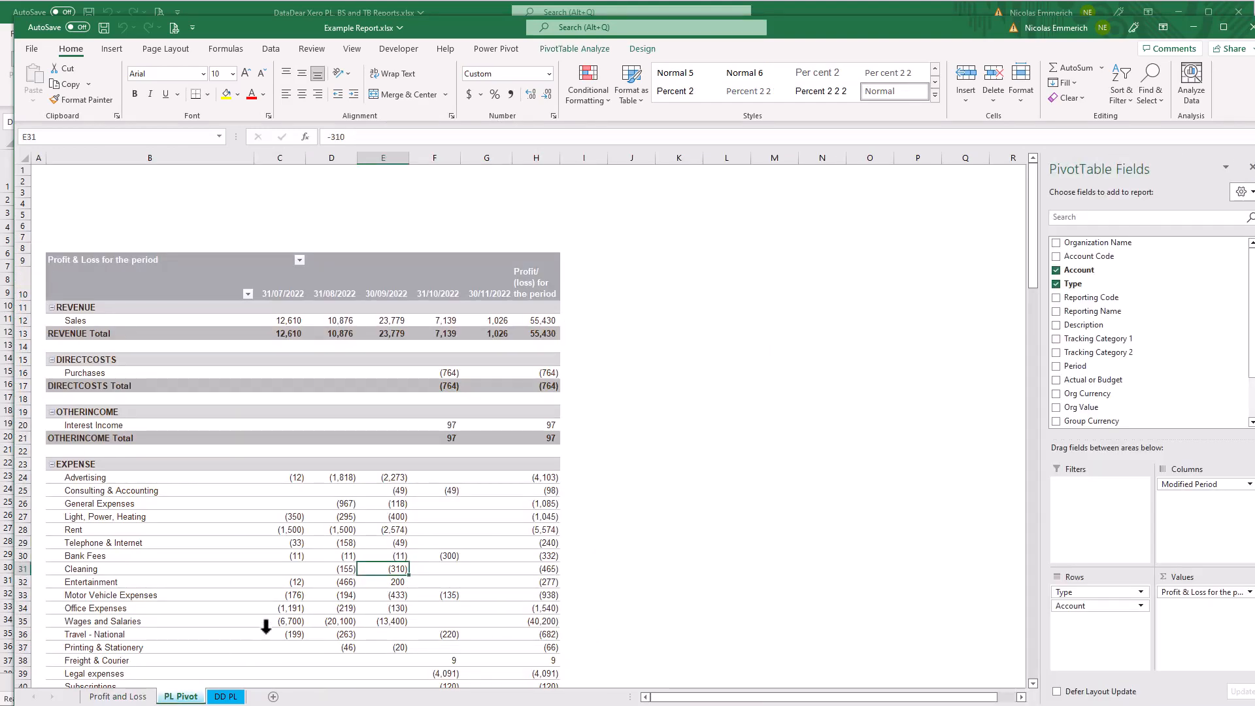
pyautogui.click(226, 697)
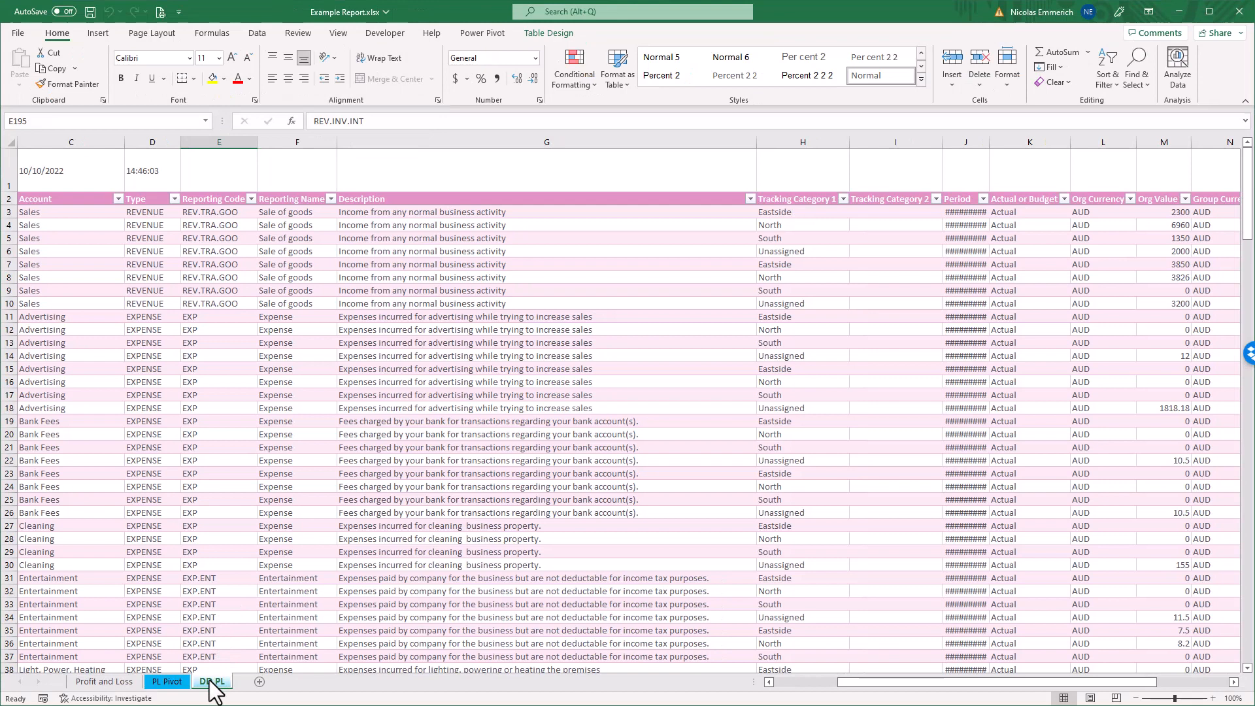
# Move the DD PL sheet from Example Report.xlsx to the end of DataDear Xero PL, BS and TB Reports.xlsx
pyautogui.rightClick(224, 697)
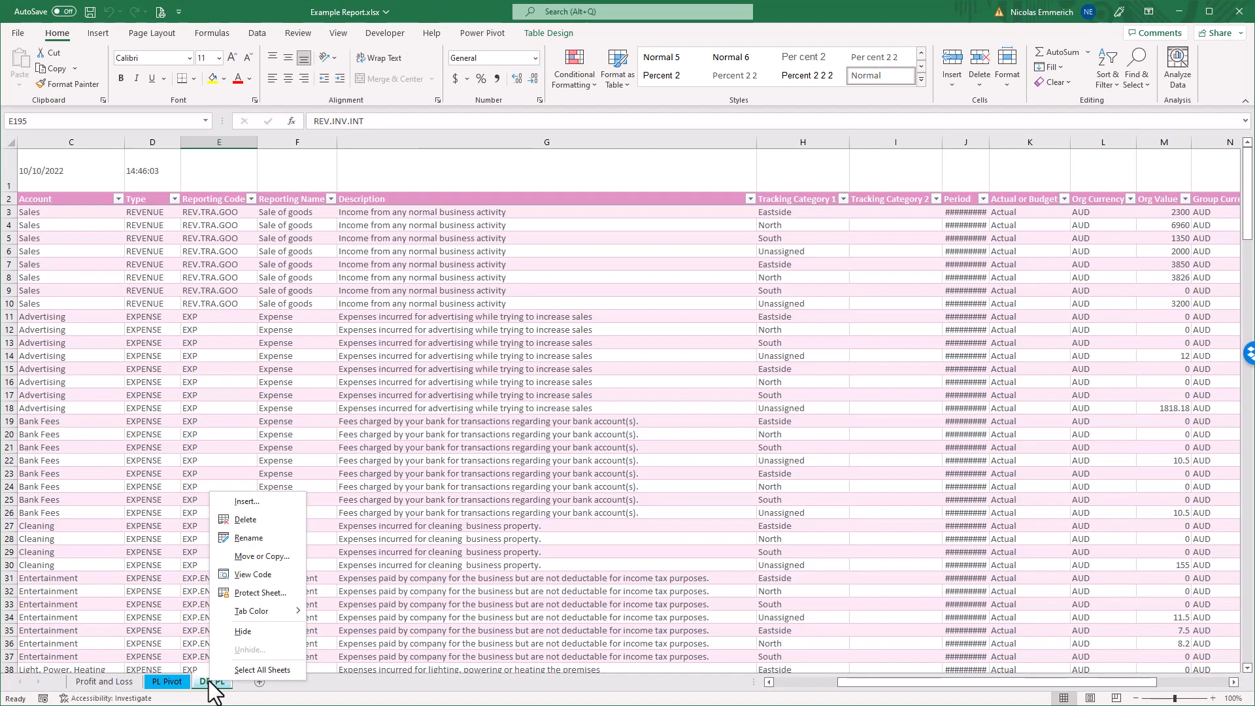
pyautogui.click(293, 556)
pyautogui.click(378, 525)
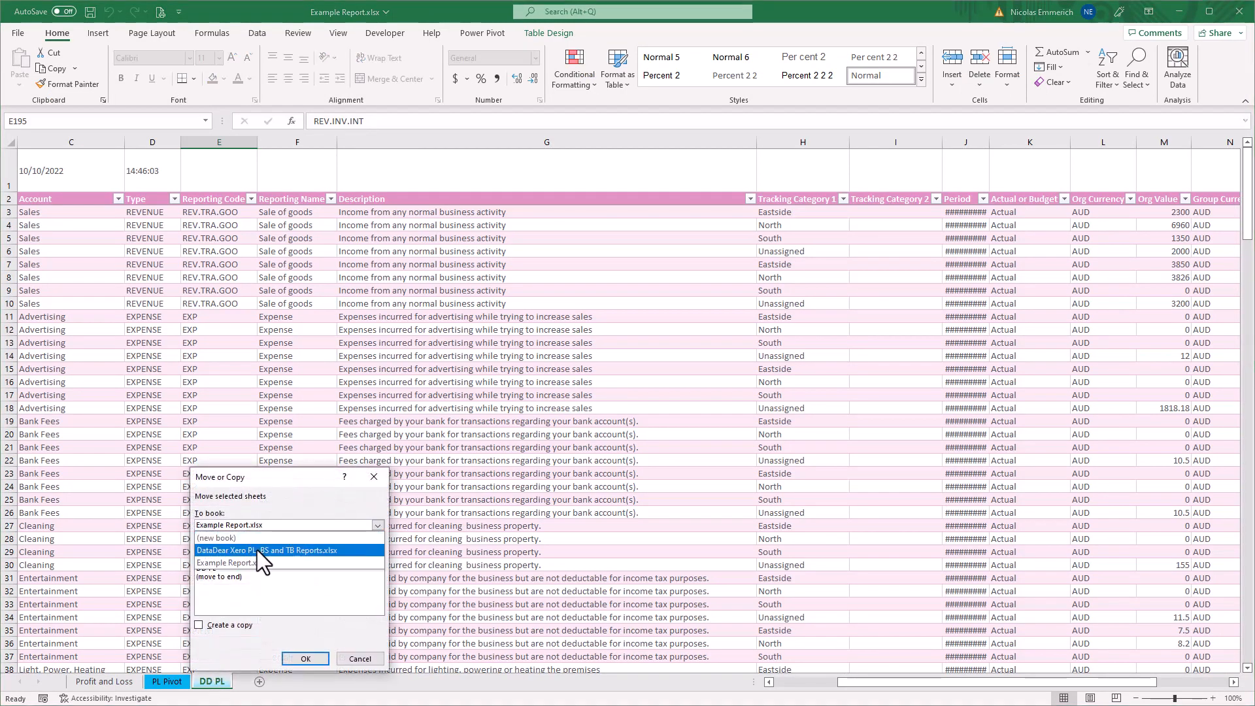
pyautogui.click(307, 549)
pyautogui.click(228, 610)
pyautogui.click(305, 658)
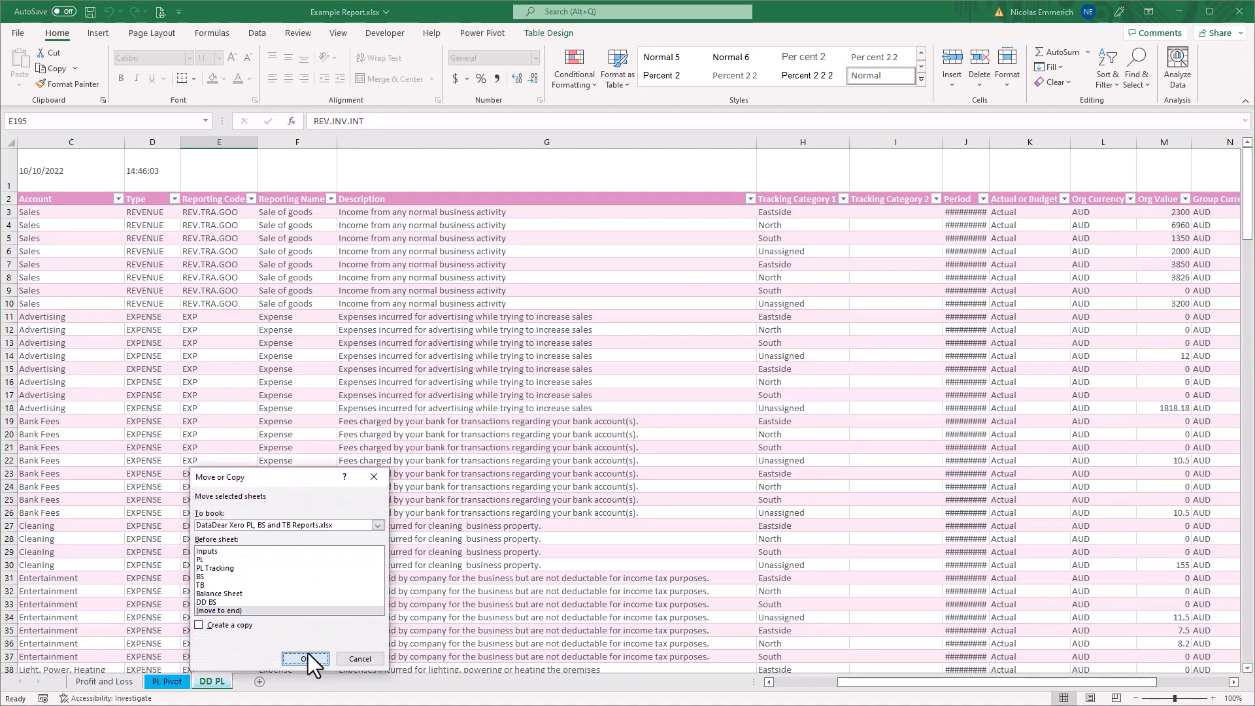
# Move the PL Pivot sheet from Example Report.xlsx into DataDear Xero PL, BS and TB Reports.xlsx, placed before DD PL
pyautogui.click(405, 705)
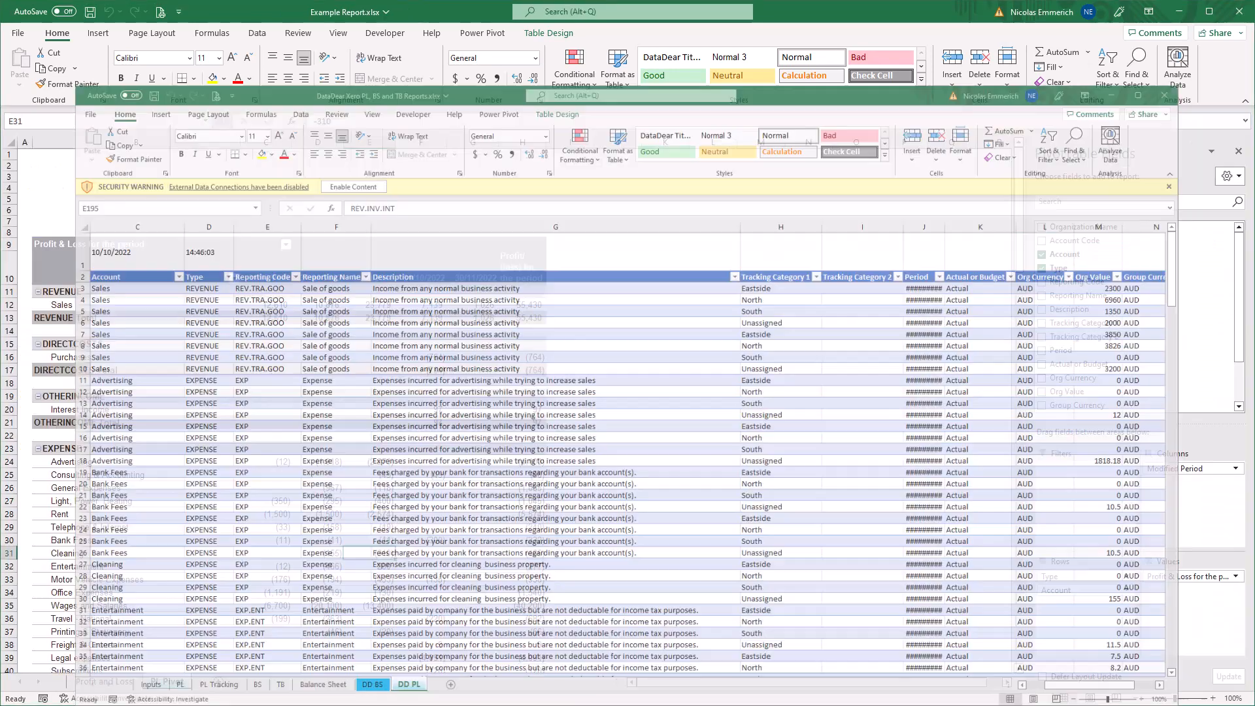
pyautogui.rightClick(165, 683)
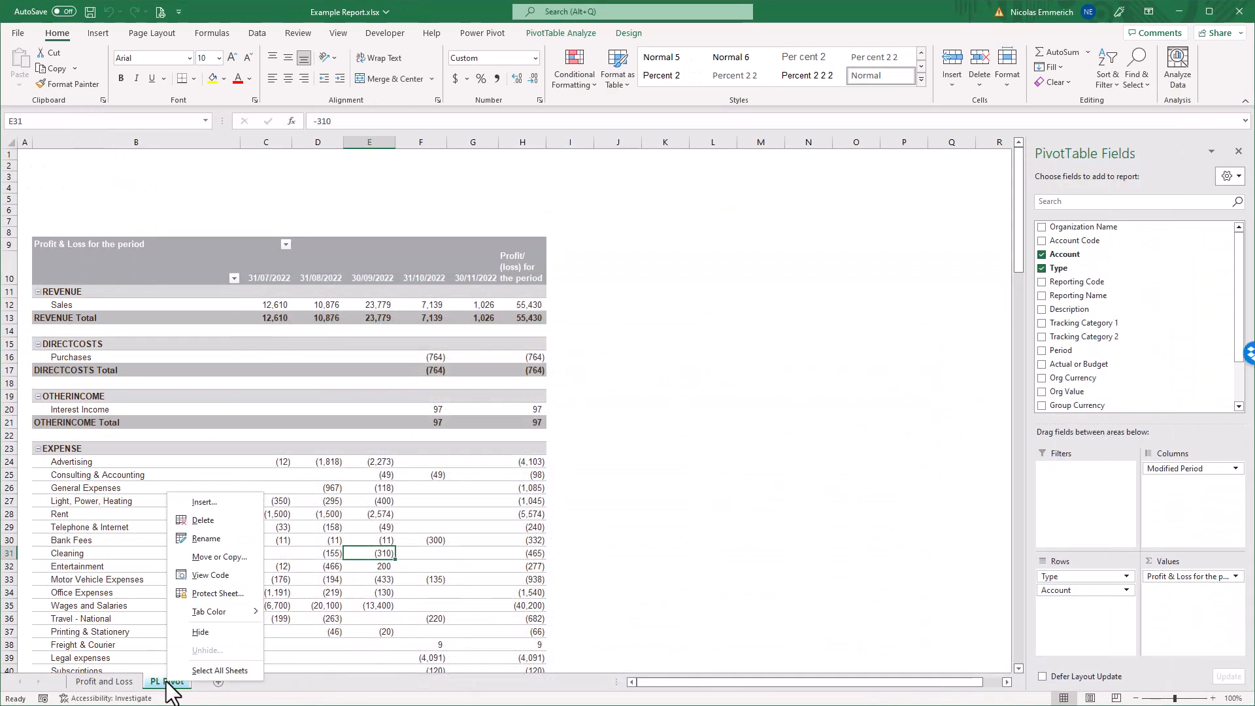
pyautogui.click(242, 561)
pyautogui.click(242, 533)
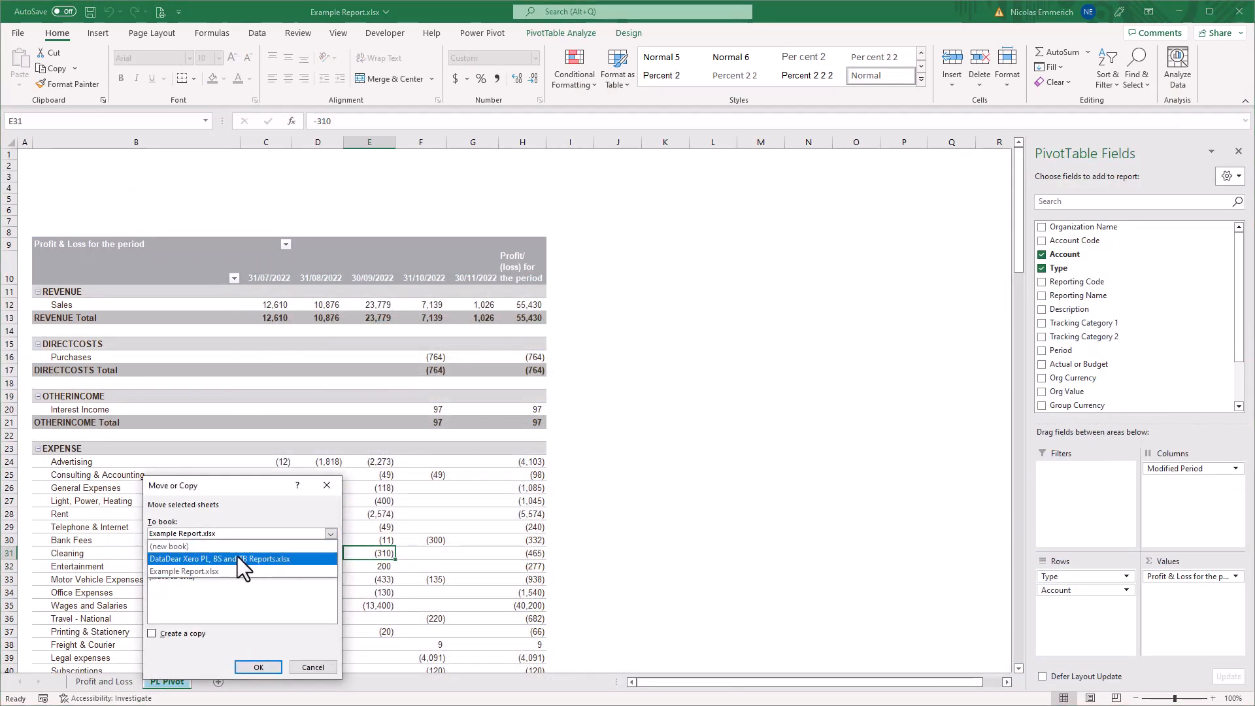
pyautogui.click(237, 556)
pyautogui.click(160, 618)
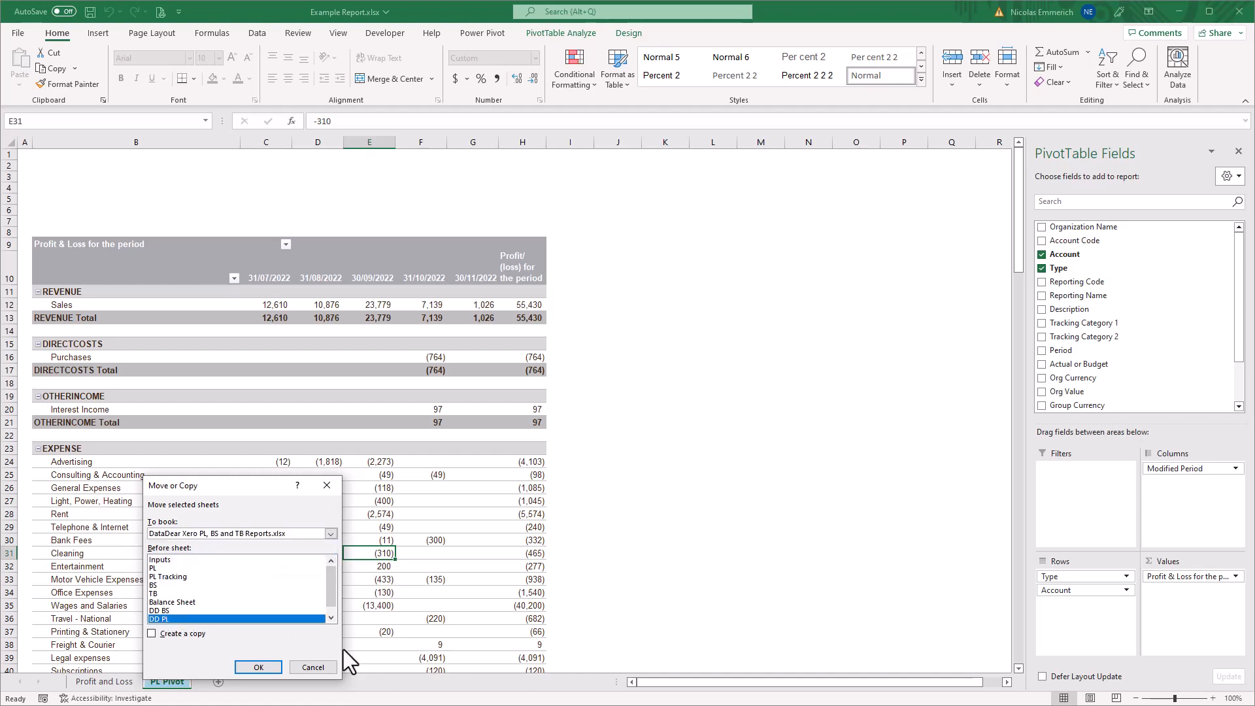
pyautogui.click(247, 666)
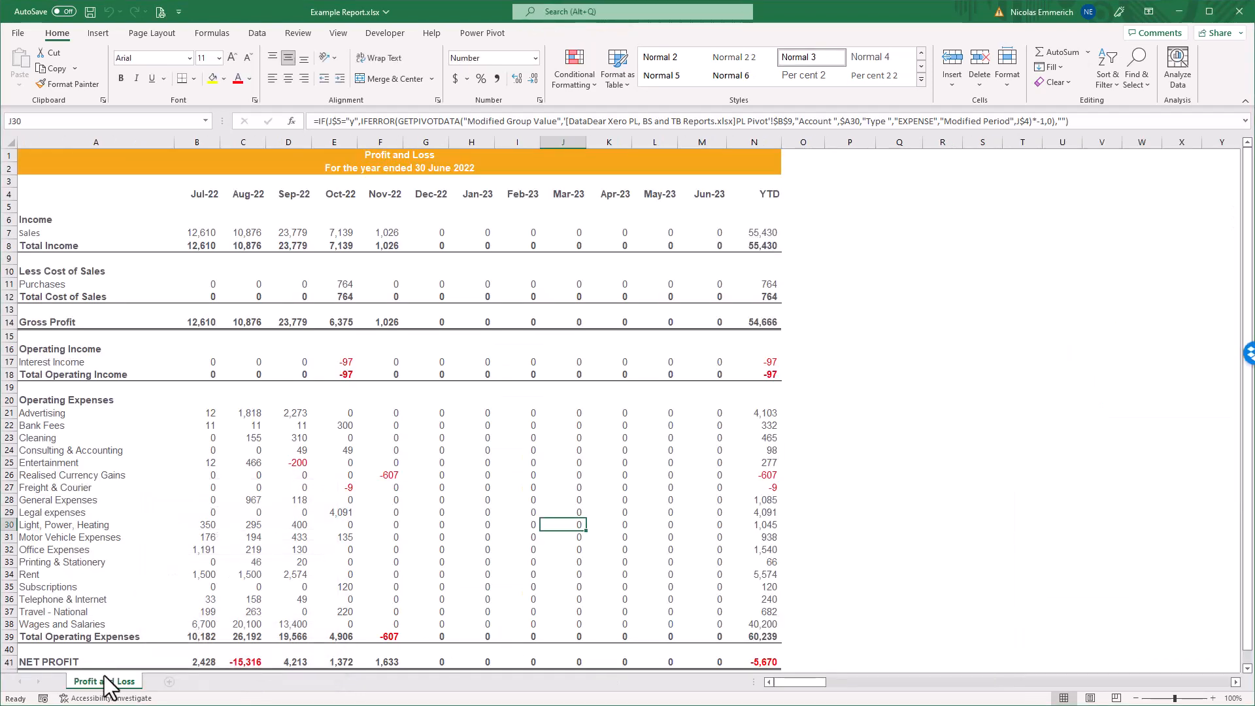
# Move the Profit and Loss sheet from Example Report.xlsx into DataDear Xero PL, BS and TB Reports.xlsx, placed before PL Pivot
pyautogui.rightClick(105, 681)
pyautogui.click(166, 553)
pyautogui.click(179, 527)
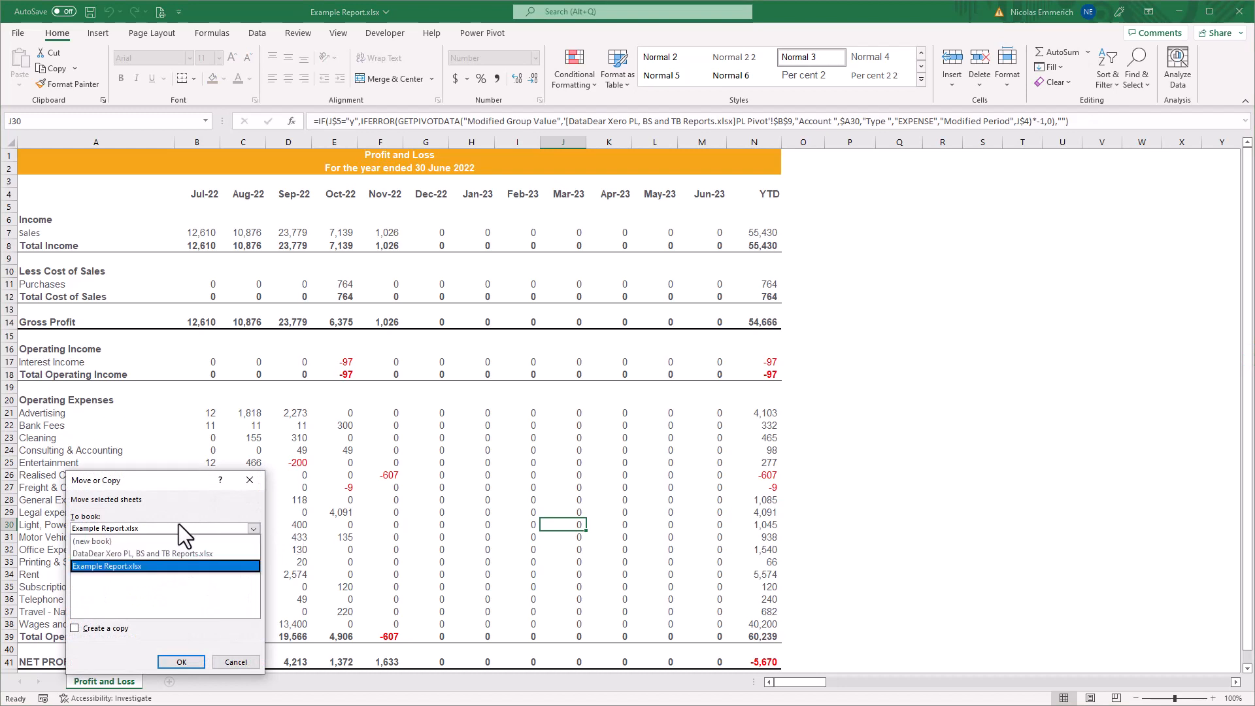
pyautogui.click(175, 553)
pyautogui.click(94, 606)
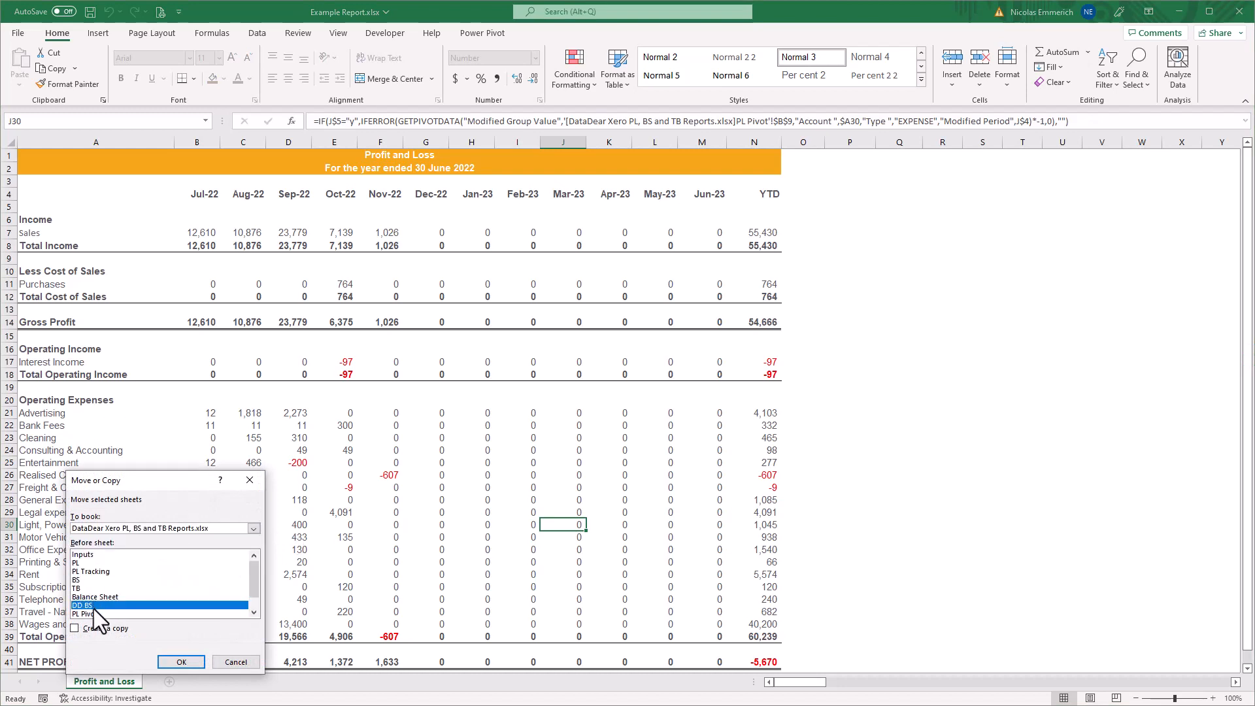
pyautogui.click(93, 611)
pyautogui.click(181, 662)
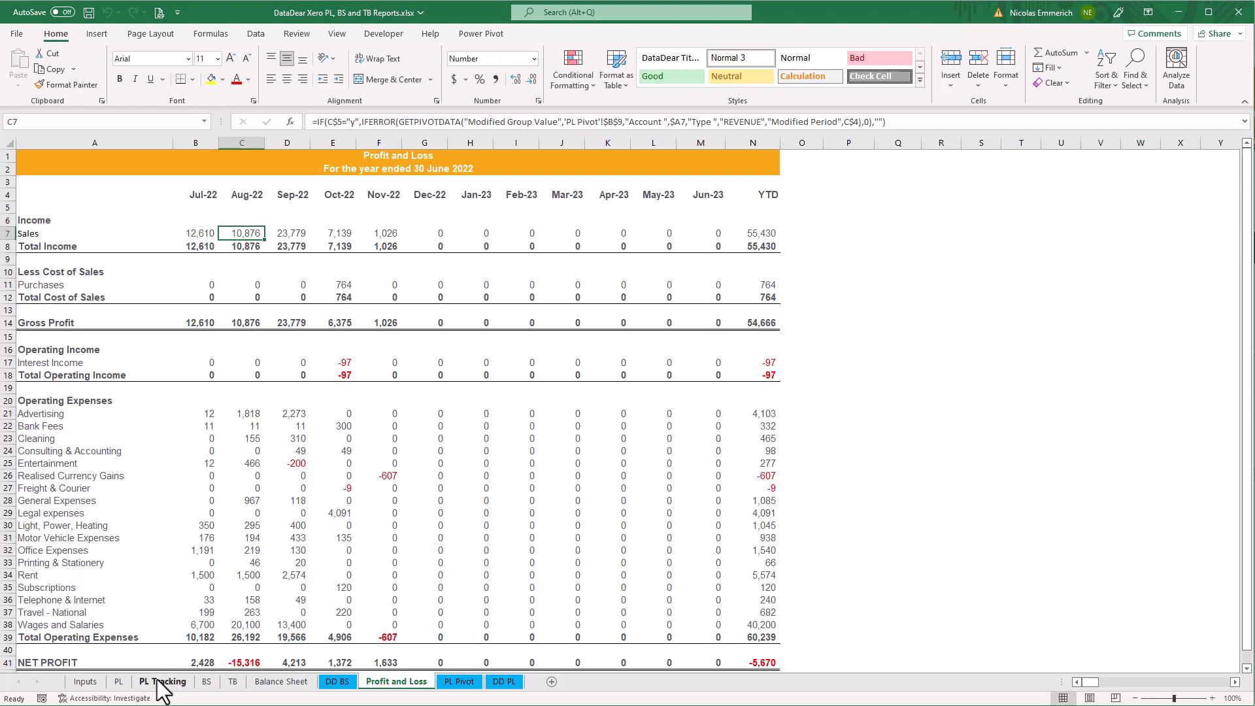
# Compare the columns of PL Tracking with those of DD PL, and check DD PL's Modified Period and Modified Group Value formulas
pyautogui.click(504, 681)
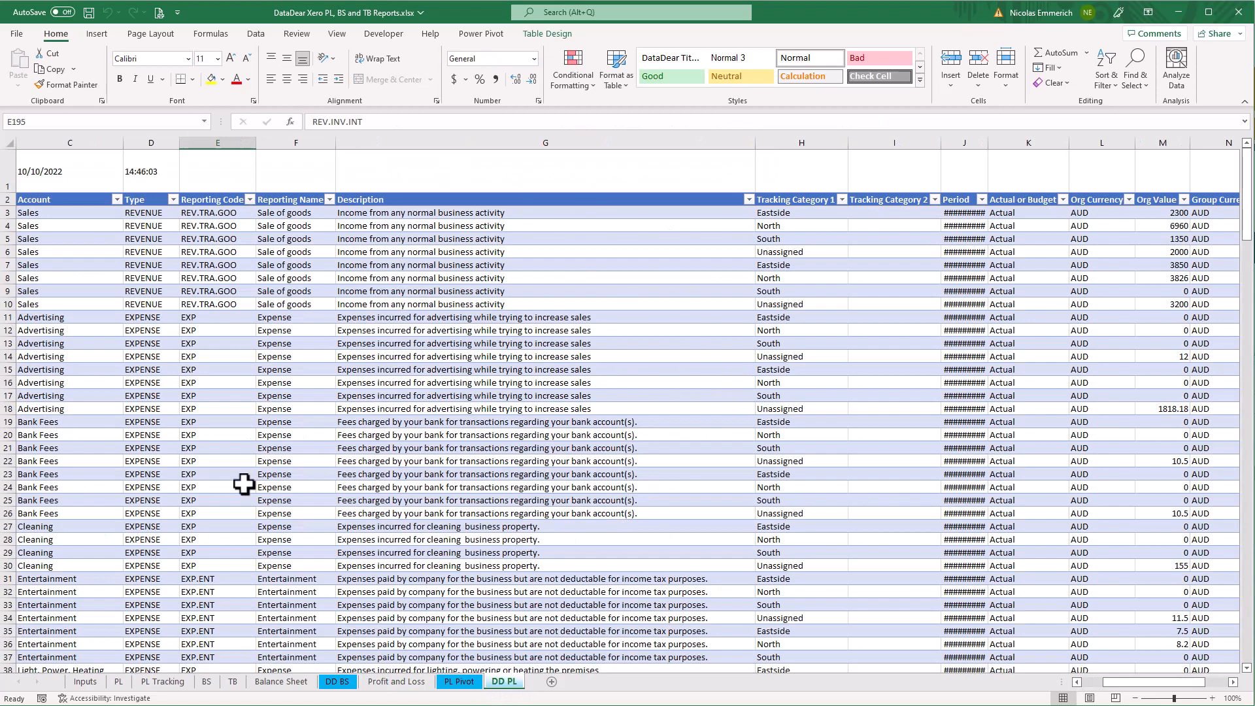
pyautogui.click(163, 681)
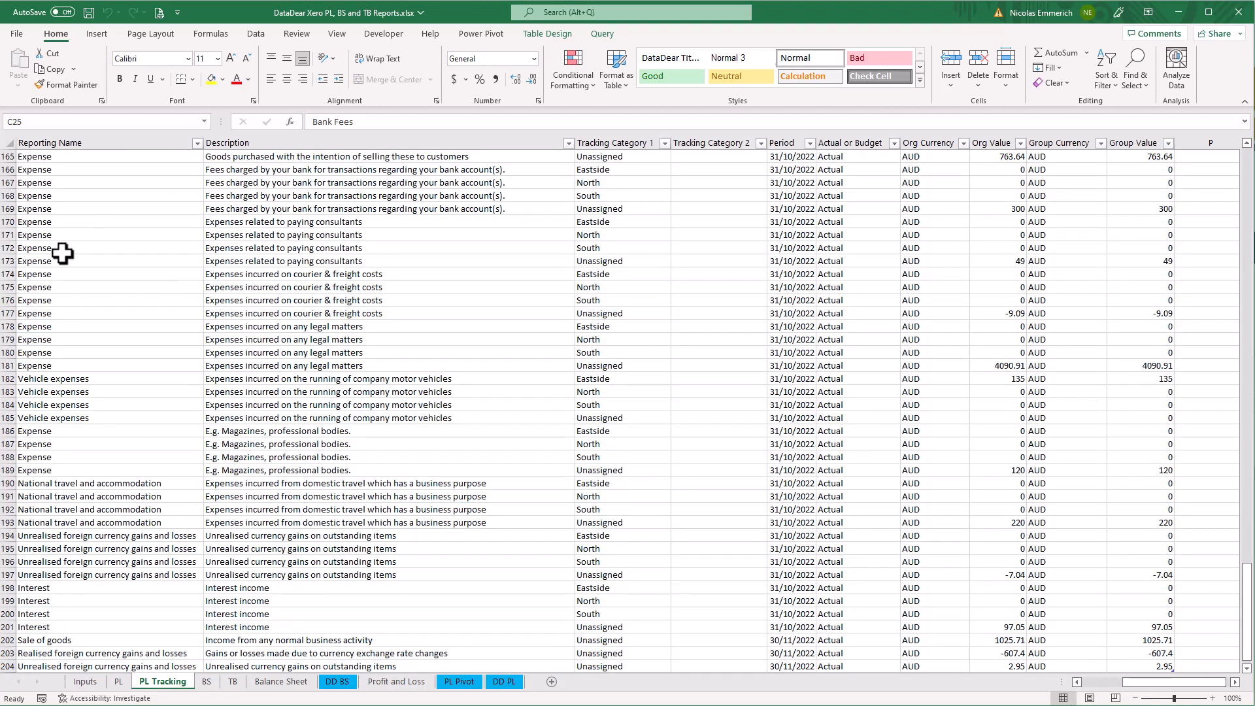
pyautogui.scroll(20, 165, 356)
pyautogui.click(163, 353)
pyautogui.scroll(20, 164, 353)
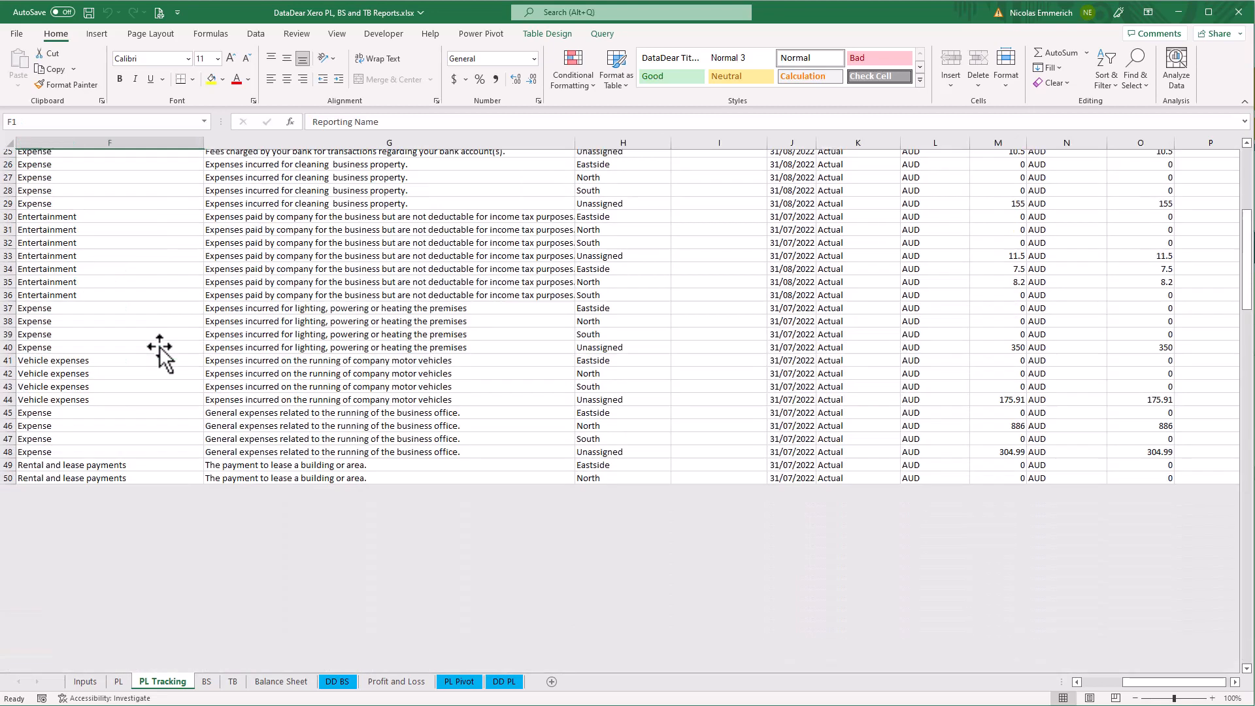
pyautogui.click(84, 157)
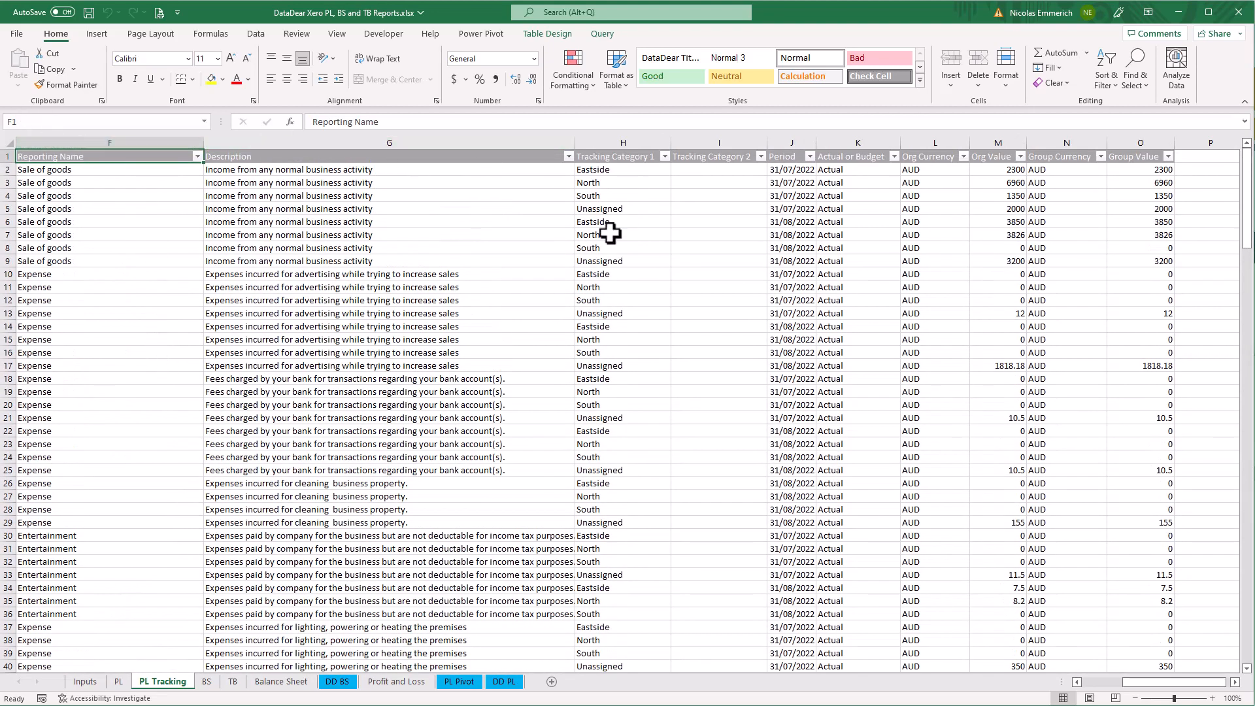
pyautogui.hotkey('ctrl', 'Home')
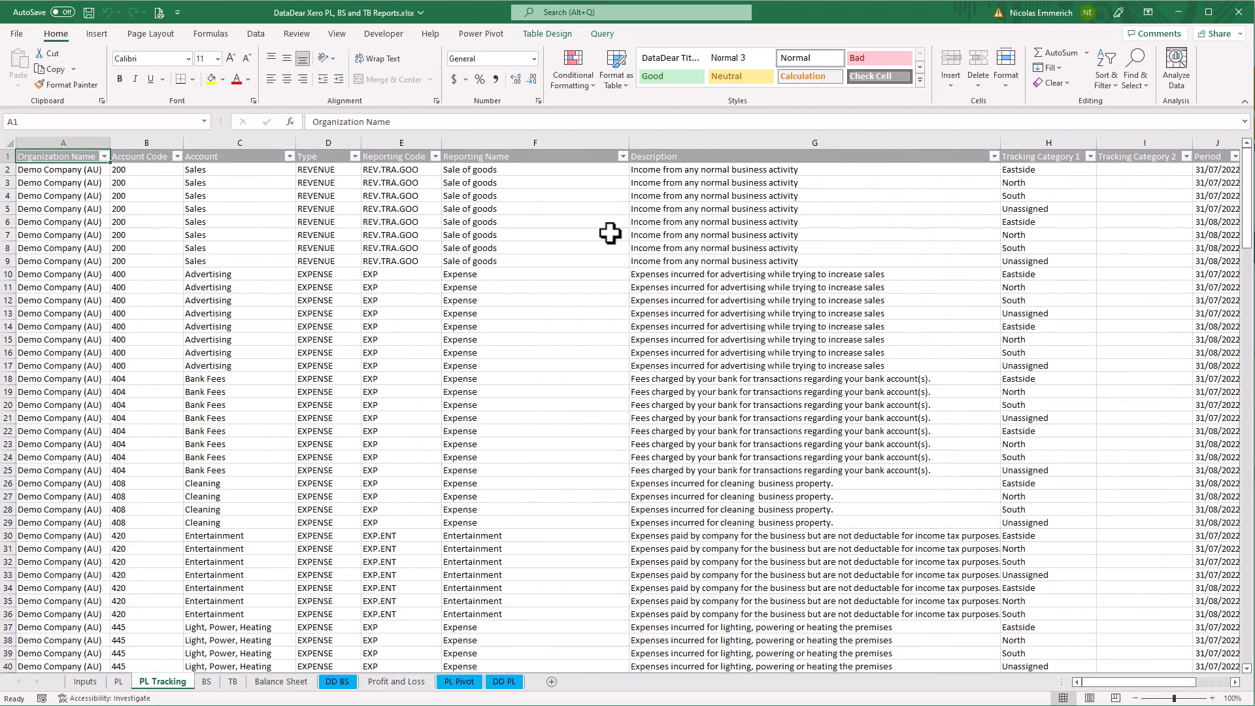
pyautogui.click(504, 681)
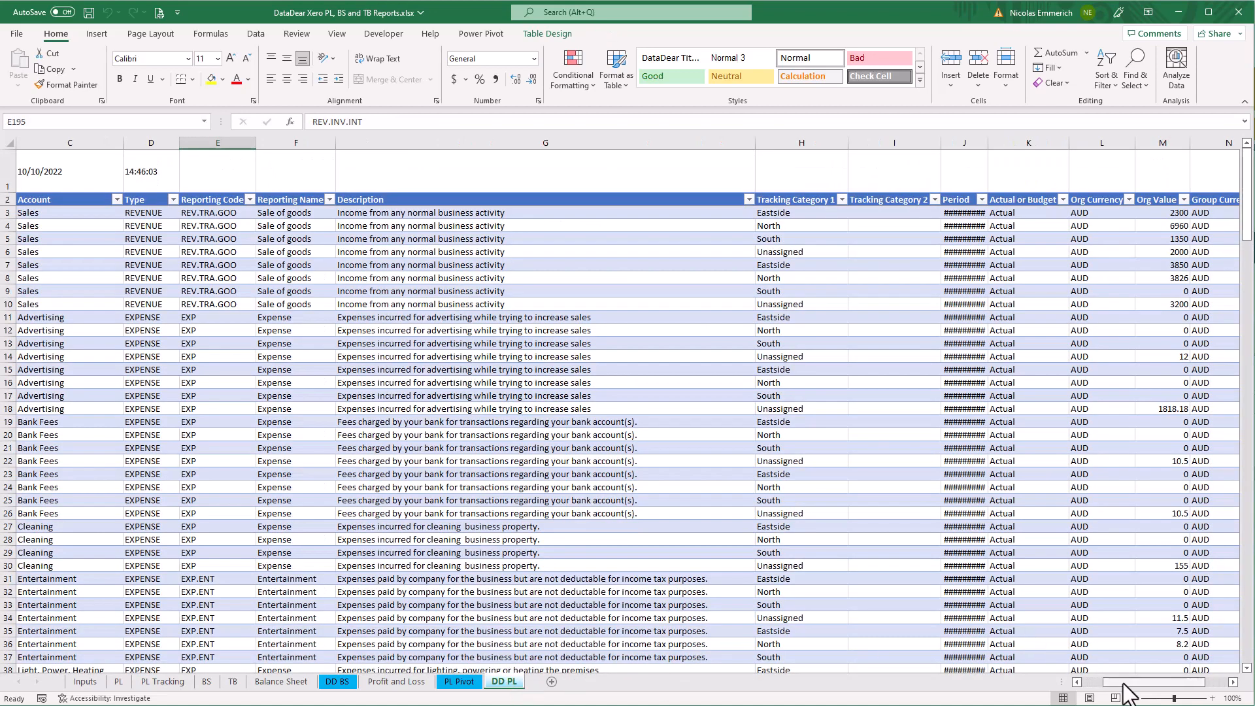
pyautogui.moveTo(1125, 685); pyautogui.dragTo(1201, 688)
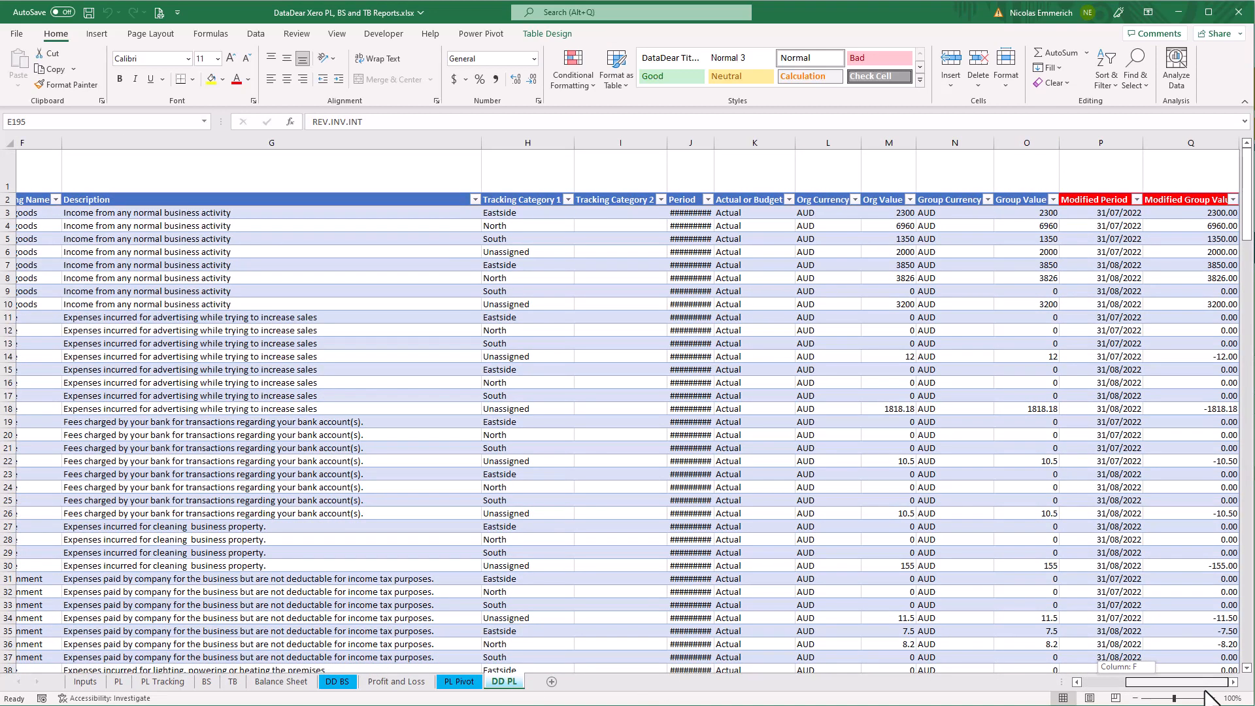
pyautogui.click(1026, 252)
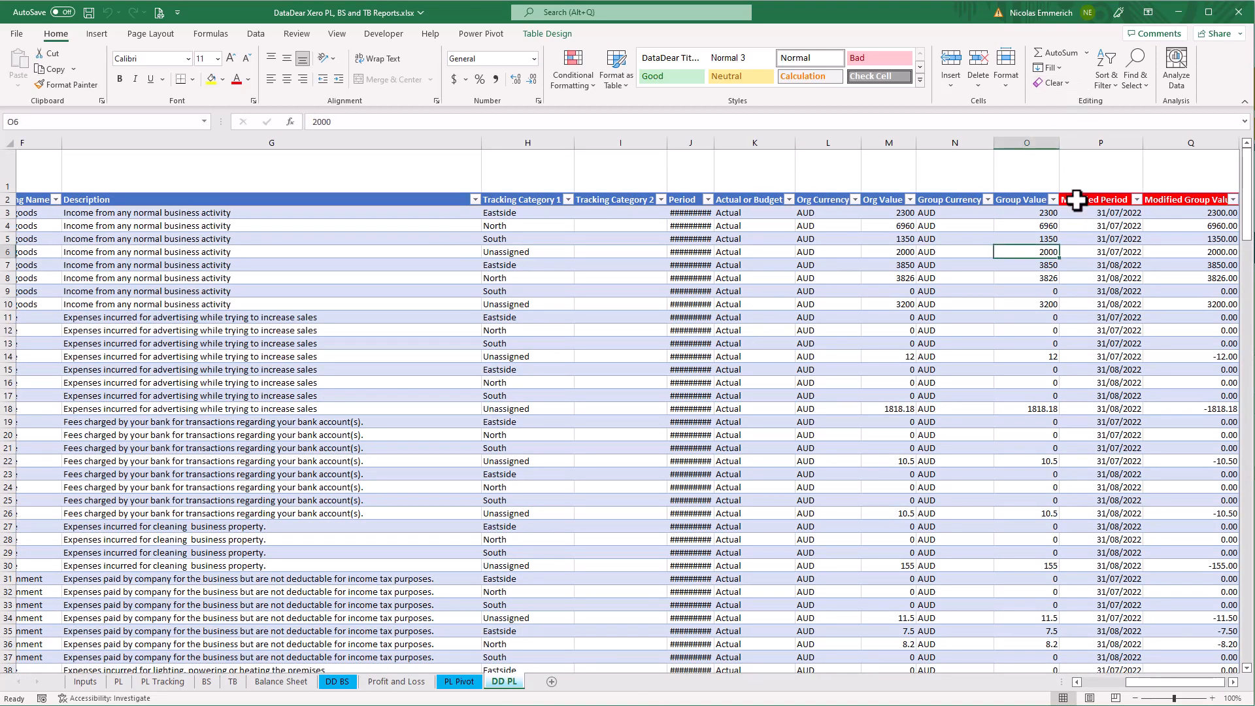
pyautogui.click(1110, 212)
pyautogui.click(1173, 210)
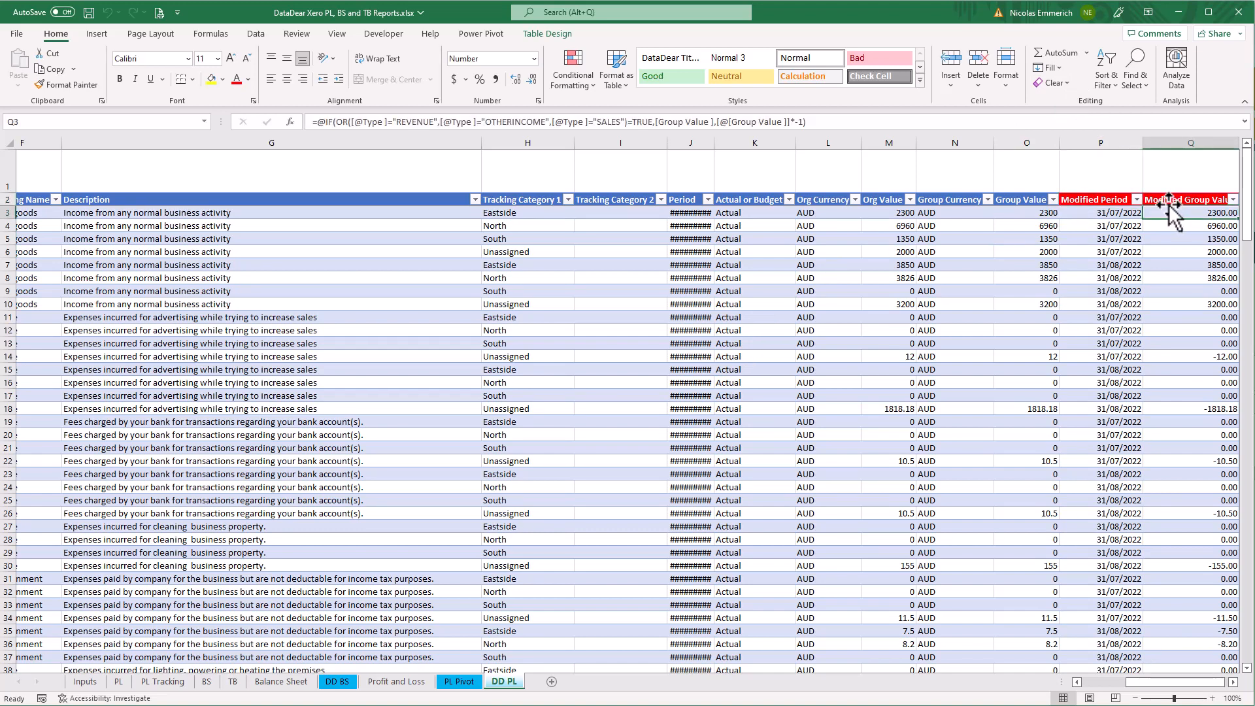
# Copy DD PL's Modified Period and Modified Group Value headers with their first-row formulas into PL Tracking, starting at cell P1
pyautogui.moveTo(1111, 199); pyautogui.dragTo(1173, 215)
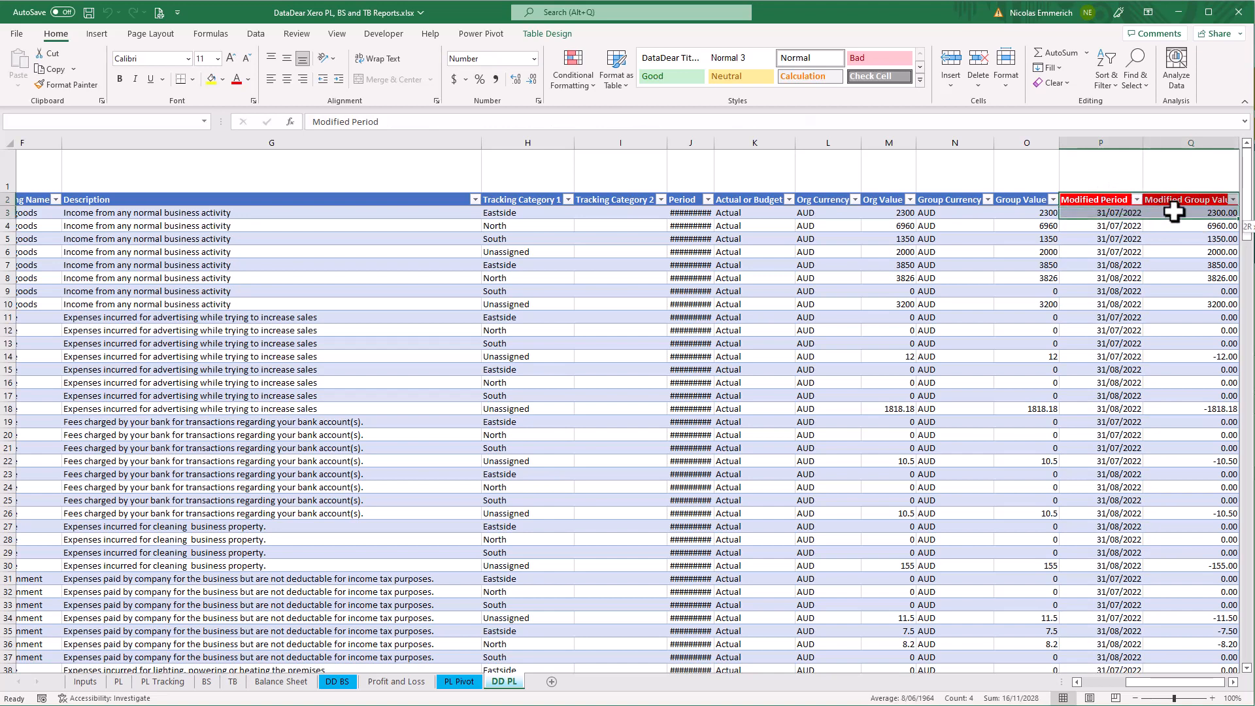
pyautogui.hotkey('ctrl', 'c')
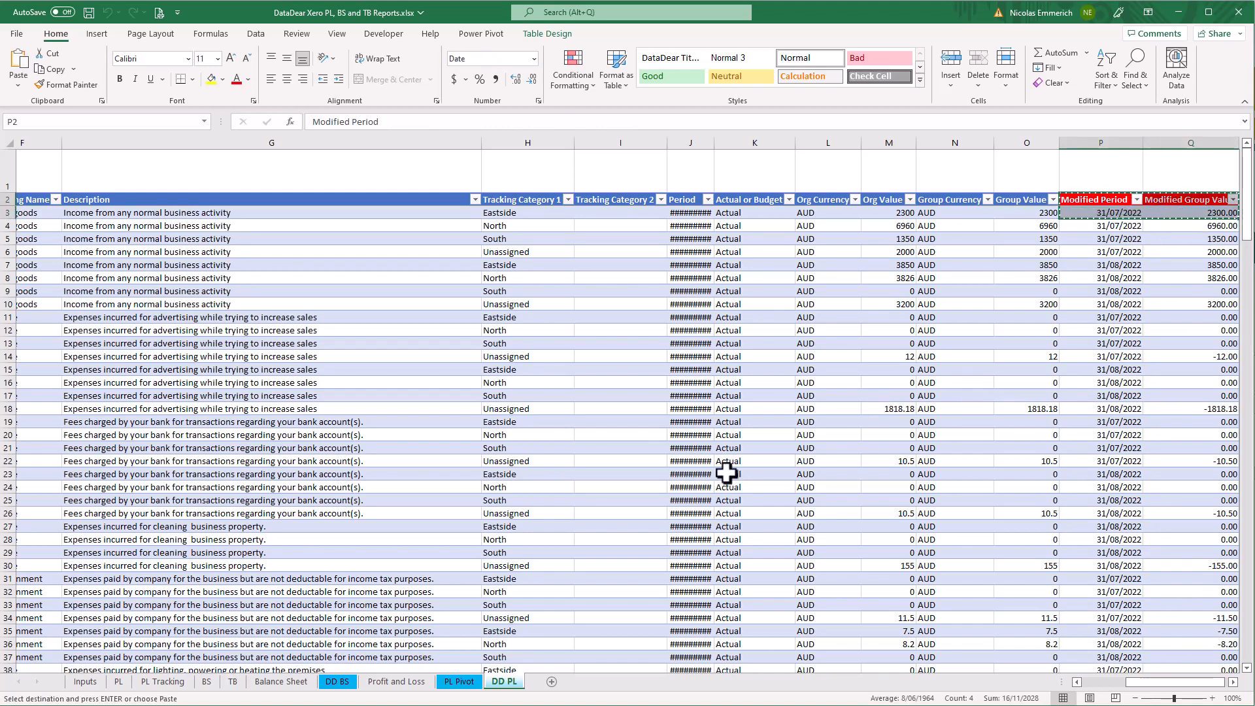
pyautogui.click(162, 680)
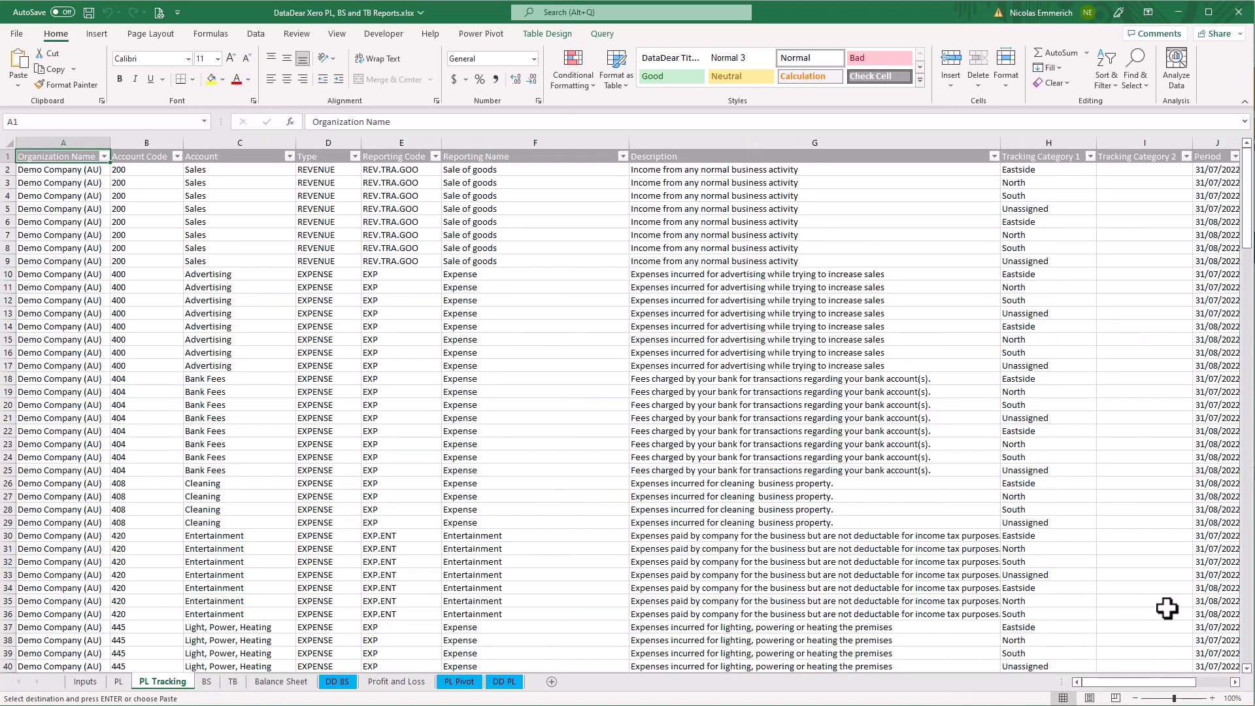
pyautogui.scroll(-1, 1120, 410)
pyautogui.scroll(-1, 1008, 175)
pyautogui.click(1041, 199)
pyautogui.press('Up')
pyautogui.press('Up')
pyautogui.press('Up')
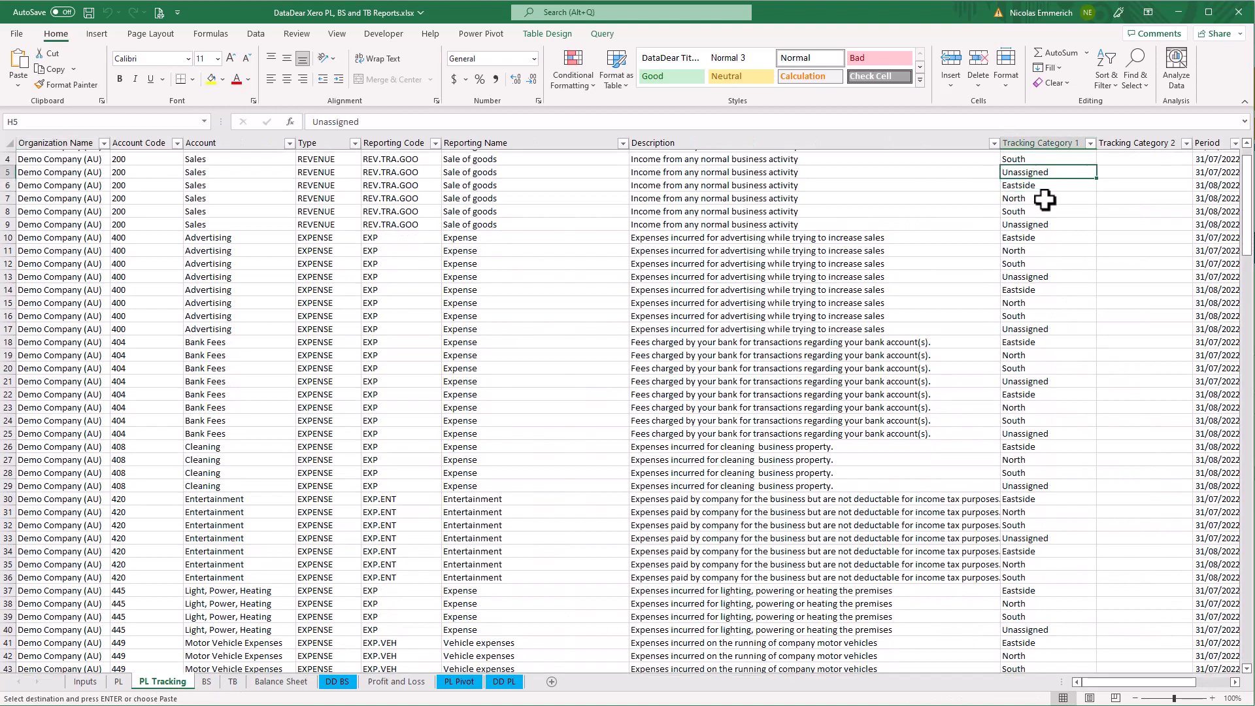
pyautogui.scroll(1, 1043, 200)
pyautogui.click(1059, 162)
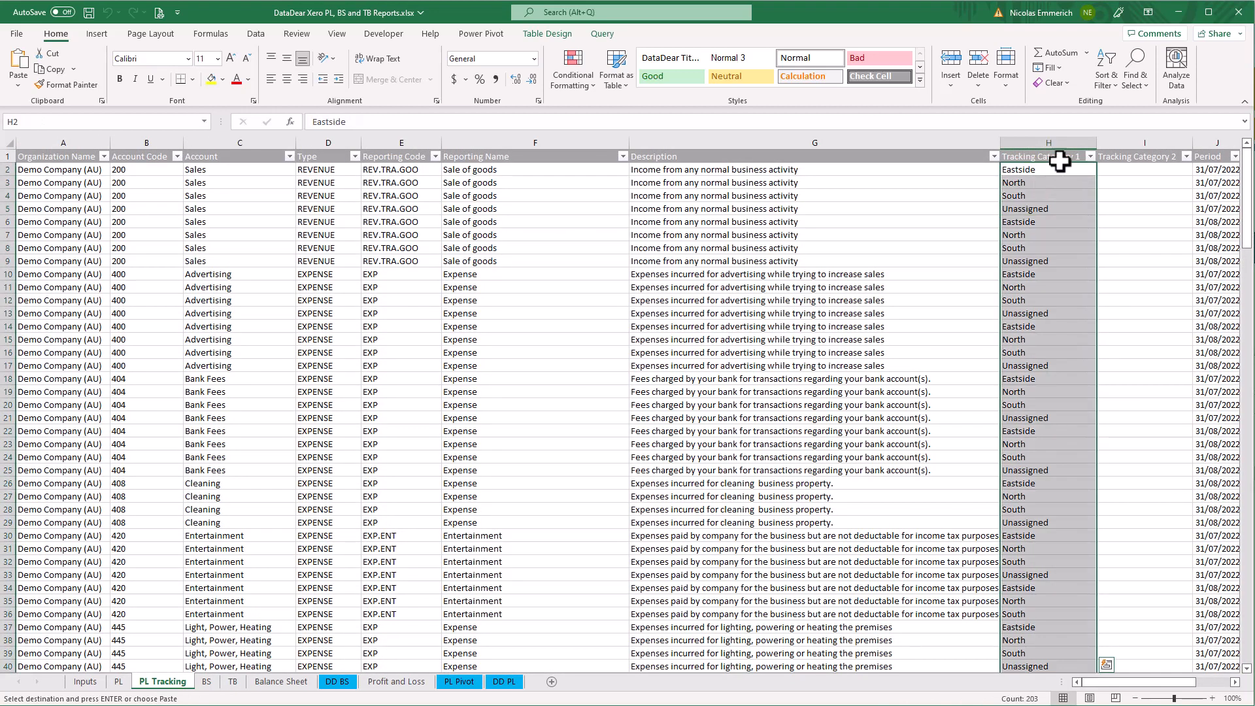
pyautogui.click(1213, 684)
pyautogui.click(470, 158)
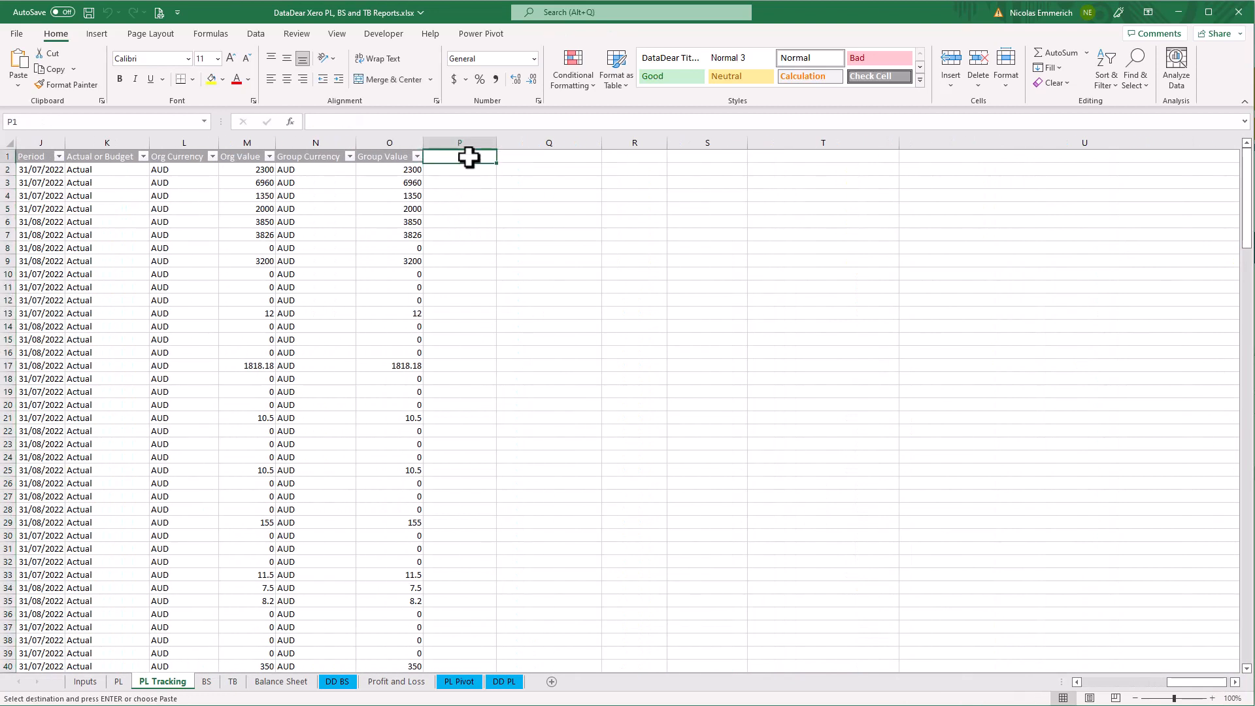
pyautogui.hotkey('ctrl', 'v')
pyautogui.click(475, 169)
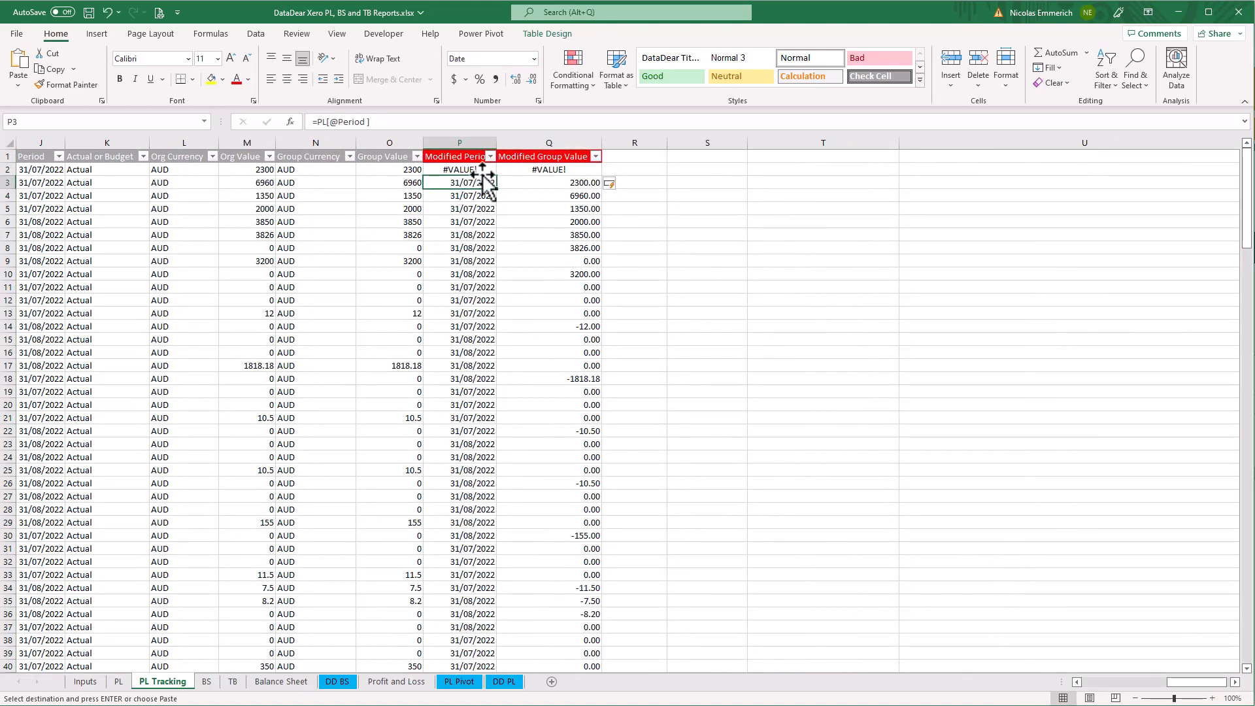
pyautogui.click(433, 120)
pyautogui.press('Return')
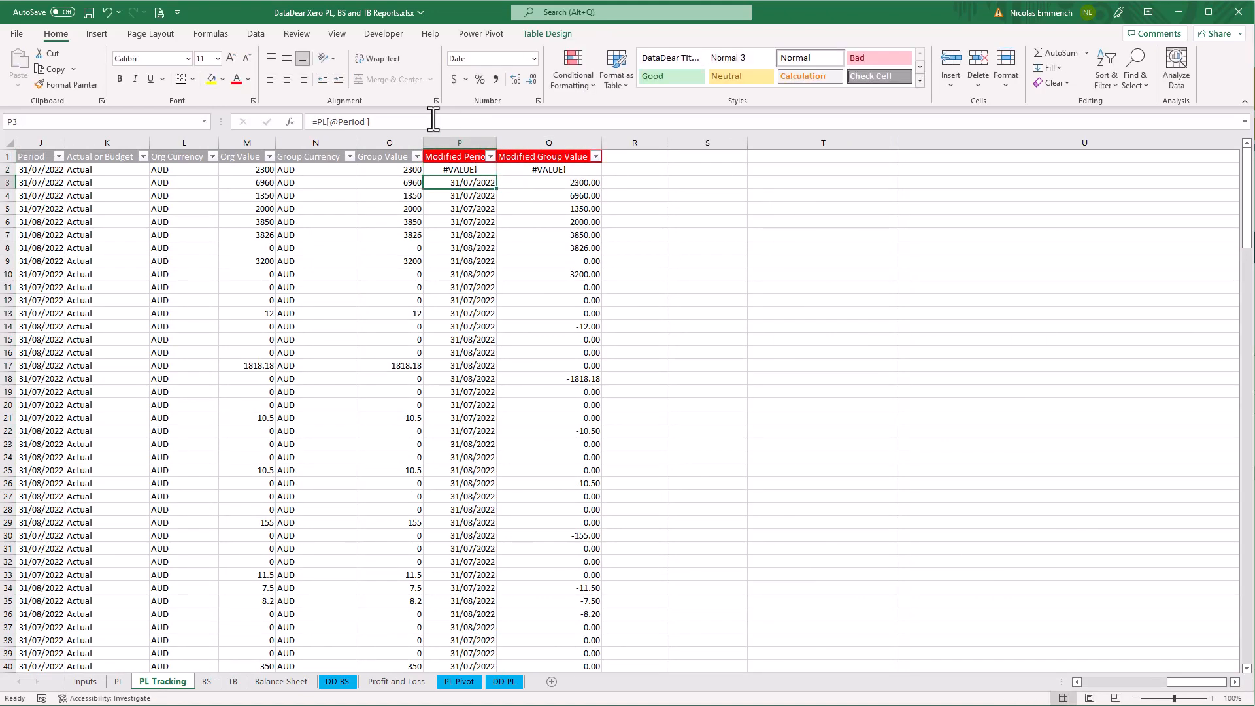
pyautogui.press('Up')
pyautogui.click(325, 122)
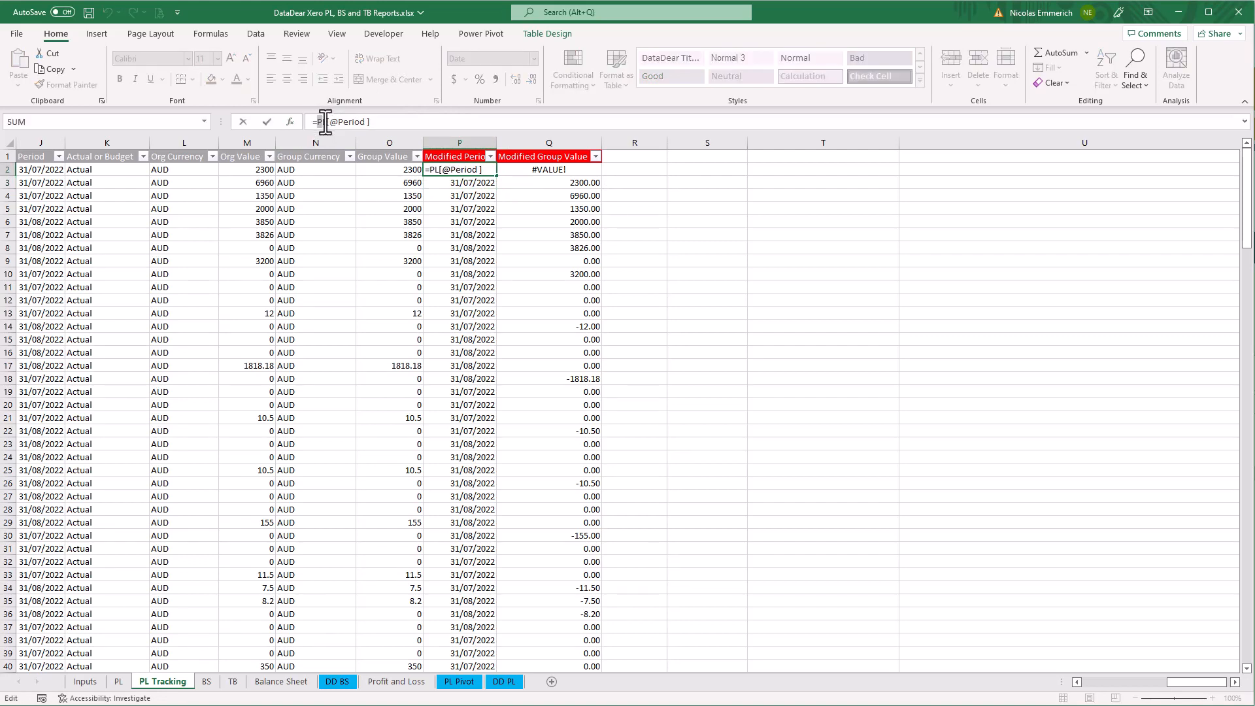
pyautogui.press('BackSpace')
pyautogui.press('BackSpace')
pyautogui.hotkey('ctrl', 'Return')
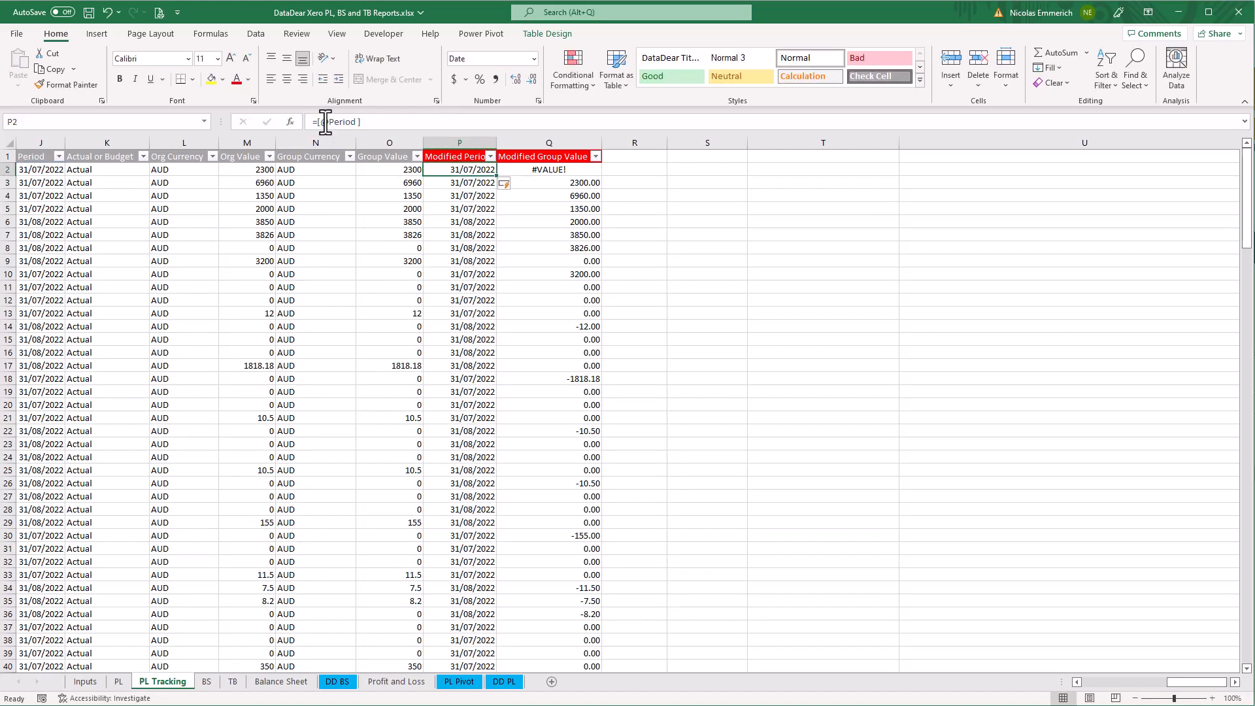
pyautogui.click(347, 122)
pyautogui.click(561, 173)
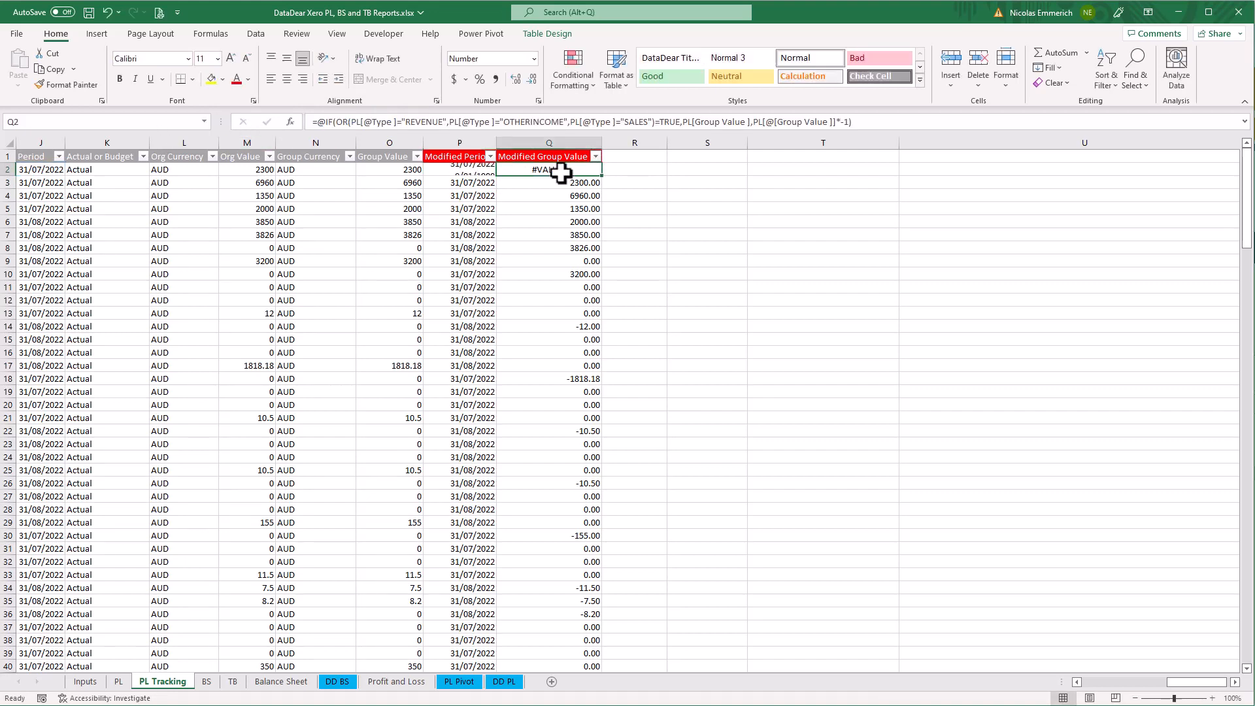
pyautogui.moveTo(351, 122); pyautogui.dragTo(388, 124)
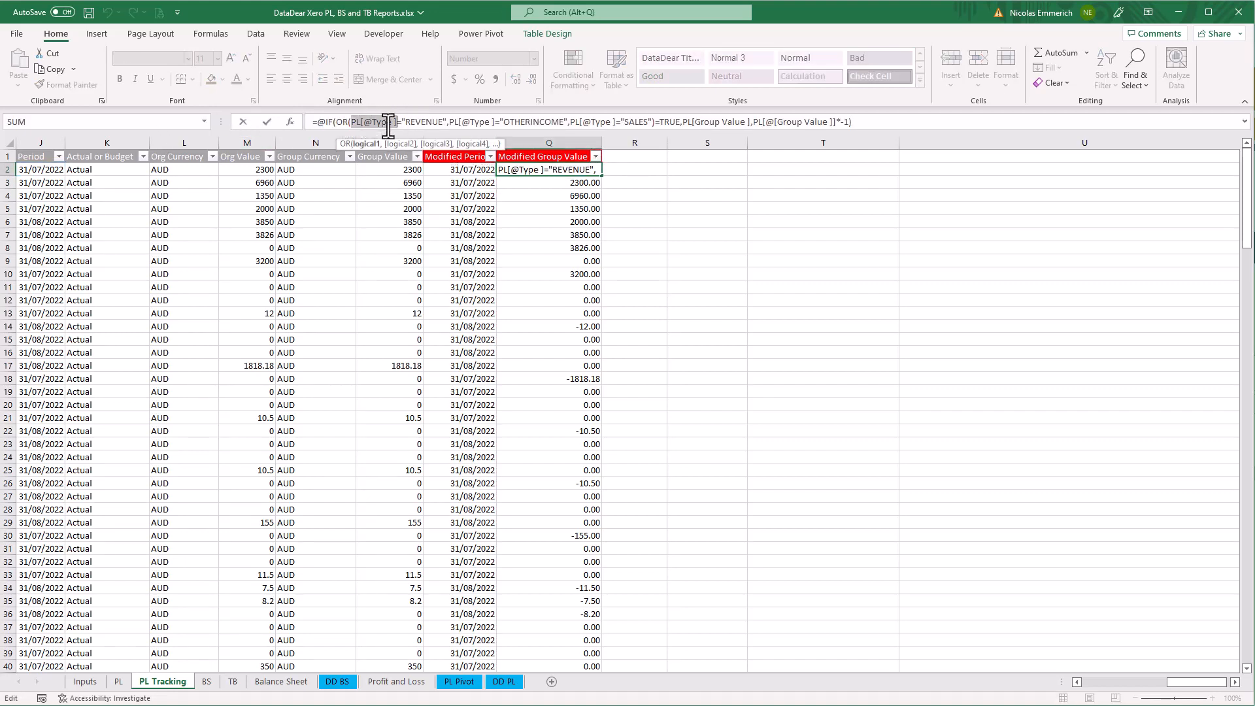
pyautogui.press('Left')
pyautogui.press('Delete')
pyautogui.press('Delete')
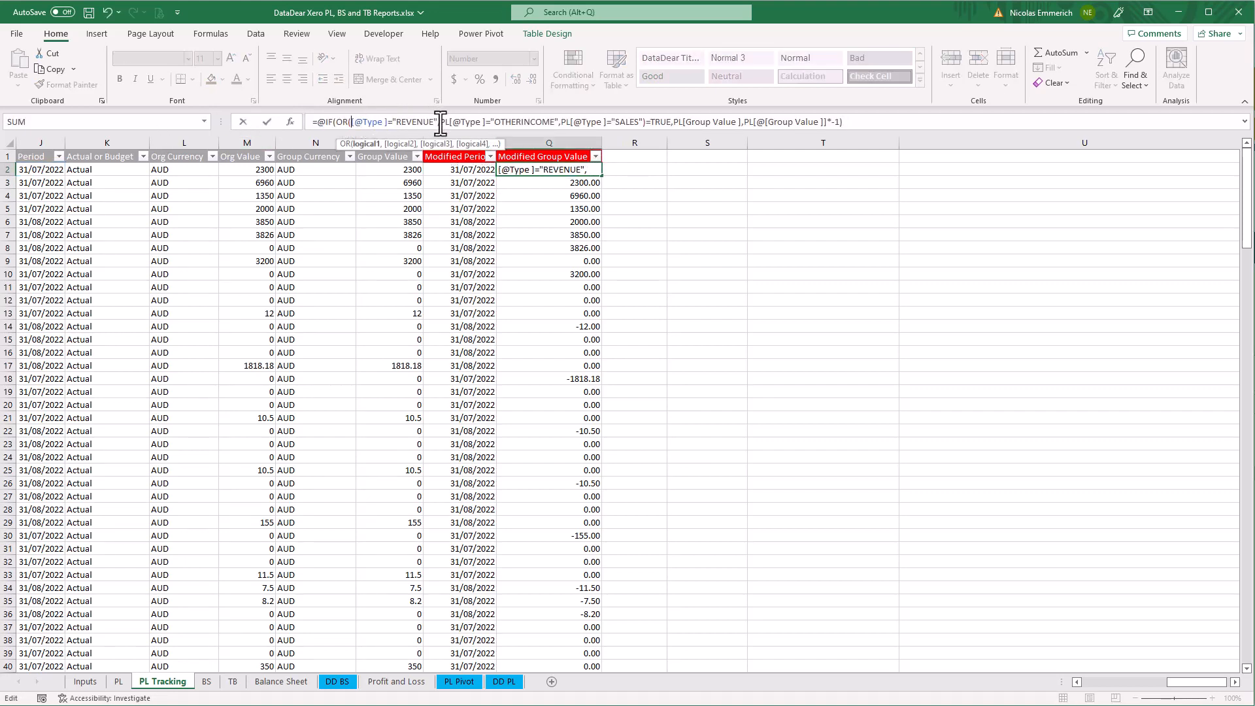
pyautogui.press('Delete')
pyautogui.press('Delete')
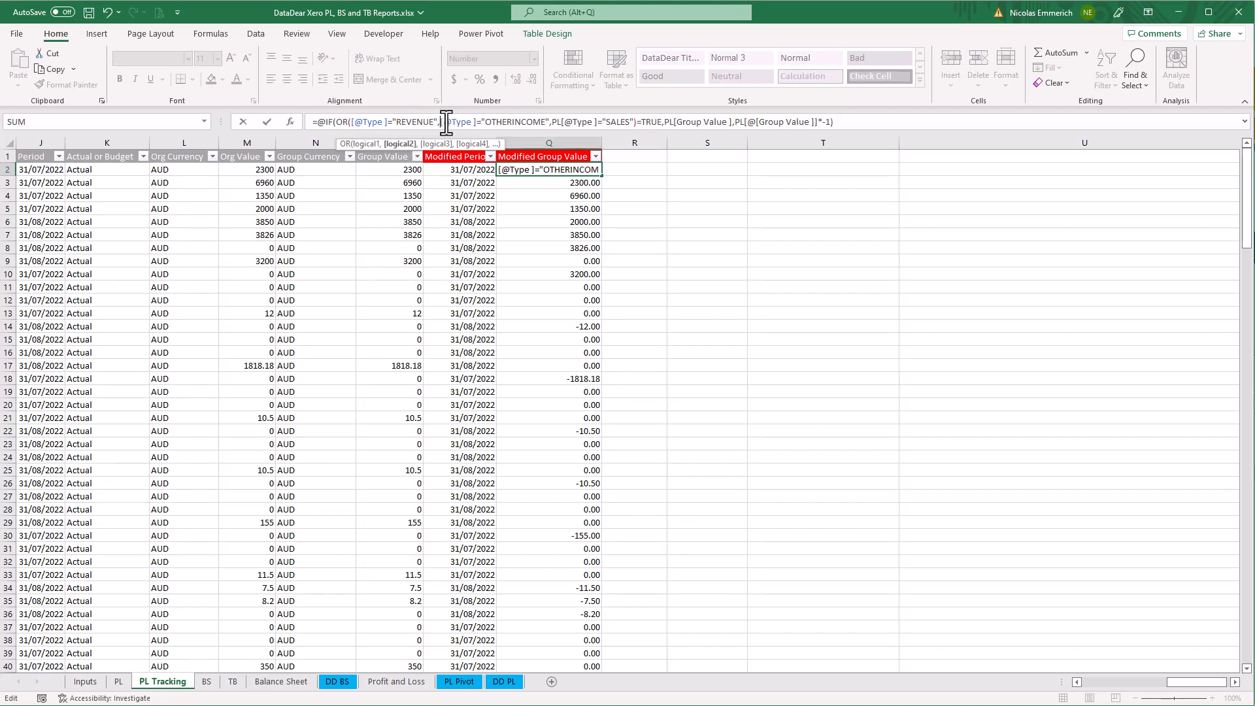
pyautogui.click(557, 124)
pyautogui.press('Delete')
pyautogui.press('Delete')
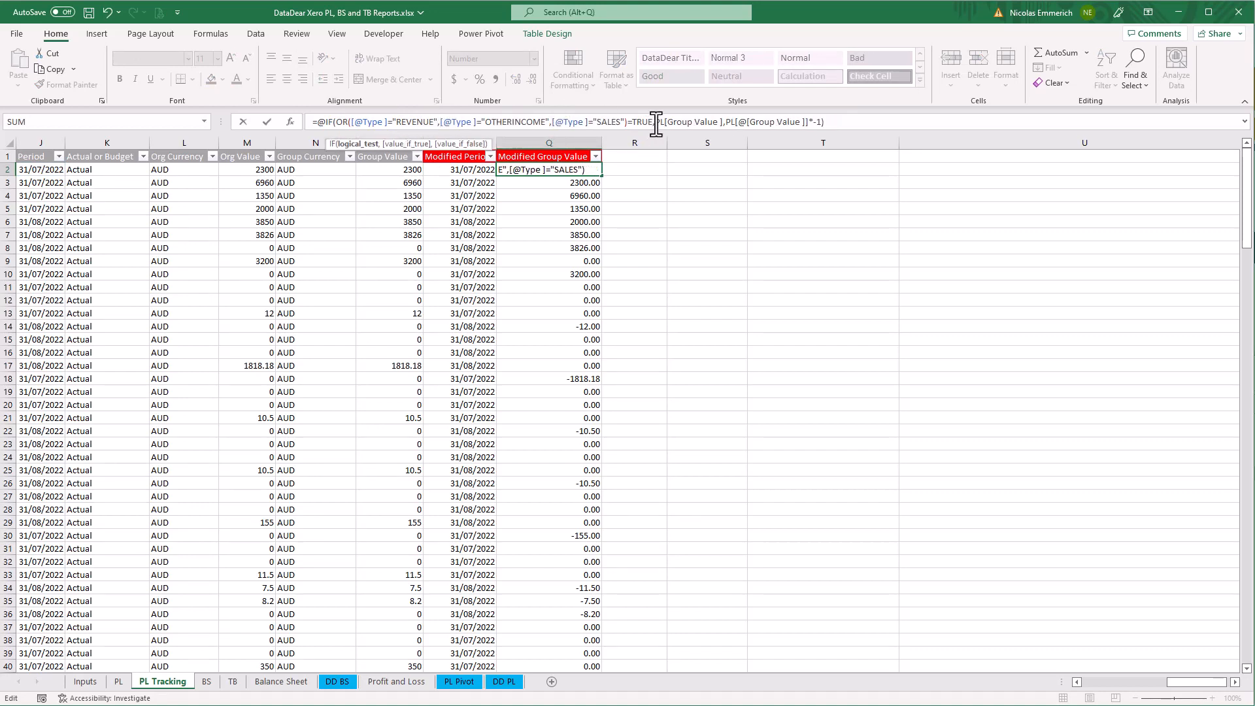
# Remove the PL table name from both Group Value references in the Q2 formula and apply it to the column
pyautogui.click(655, 122)
pyautogui.press('Delete')
pyautogui.press('Delete')
pyautogui.click(718, 122)
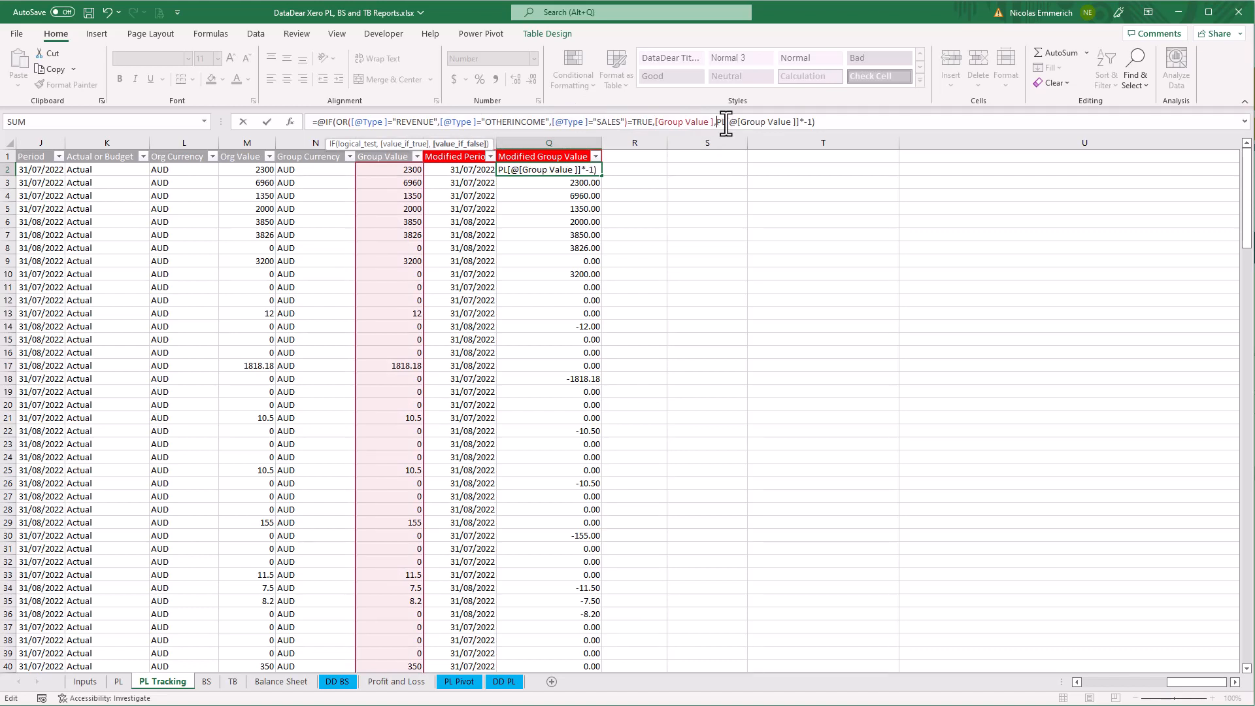
pyautogui.press('Delete')
pyautogui.press('Delete')
pyautogui.hotkey('ctrl', 'Return')
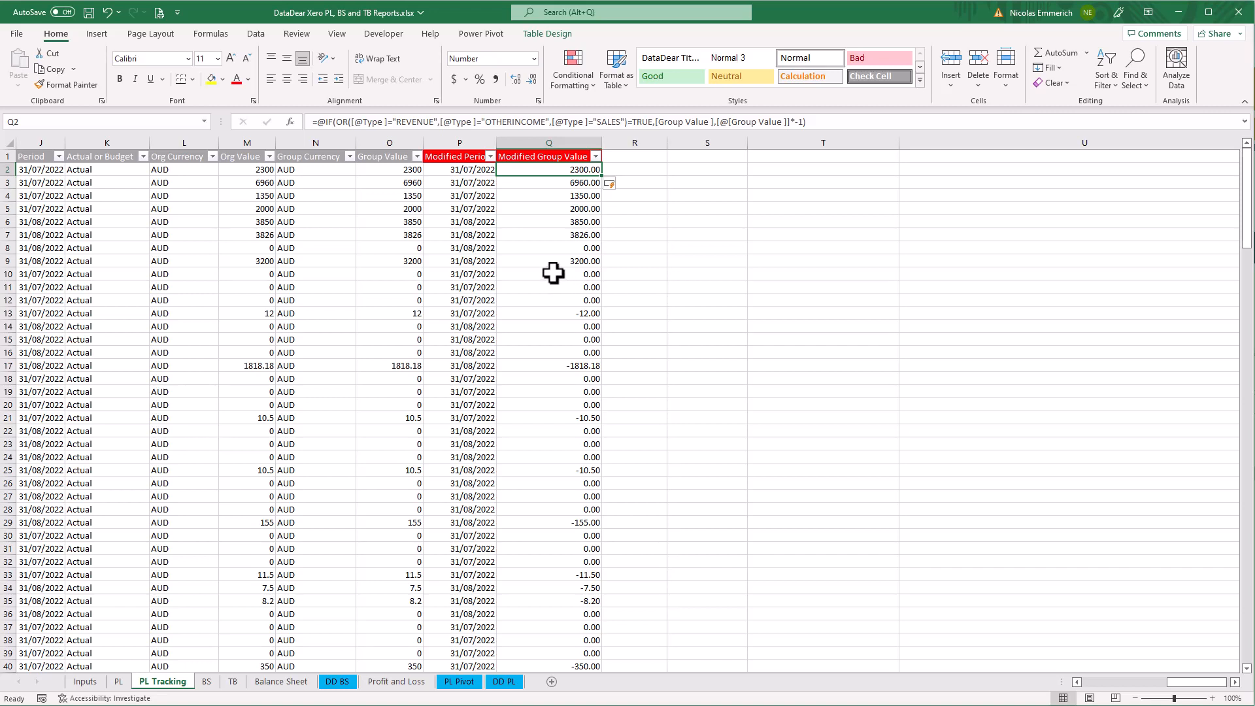
# Reorder the sheets so that PL Tracking sits between PL Pivot and DD PL
pyautogui.moveTo(461, 692)
pyautogui.mouseDown()
pyautogui.moveTo(268, 663)
pyautogui.moveTo(162, 685)
pyautogui.moveTo(479, 679)
pyautogui.moveTo(498, 689)
pyautogui.mouseUp()
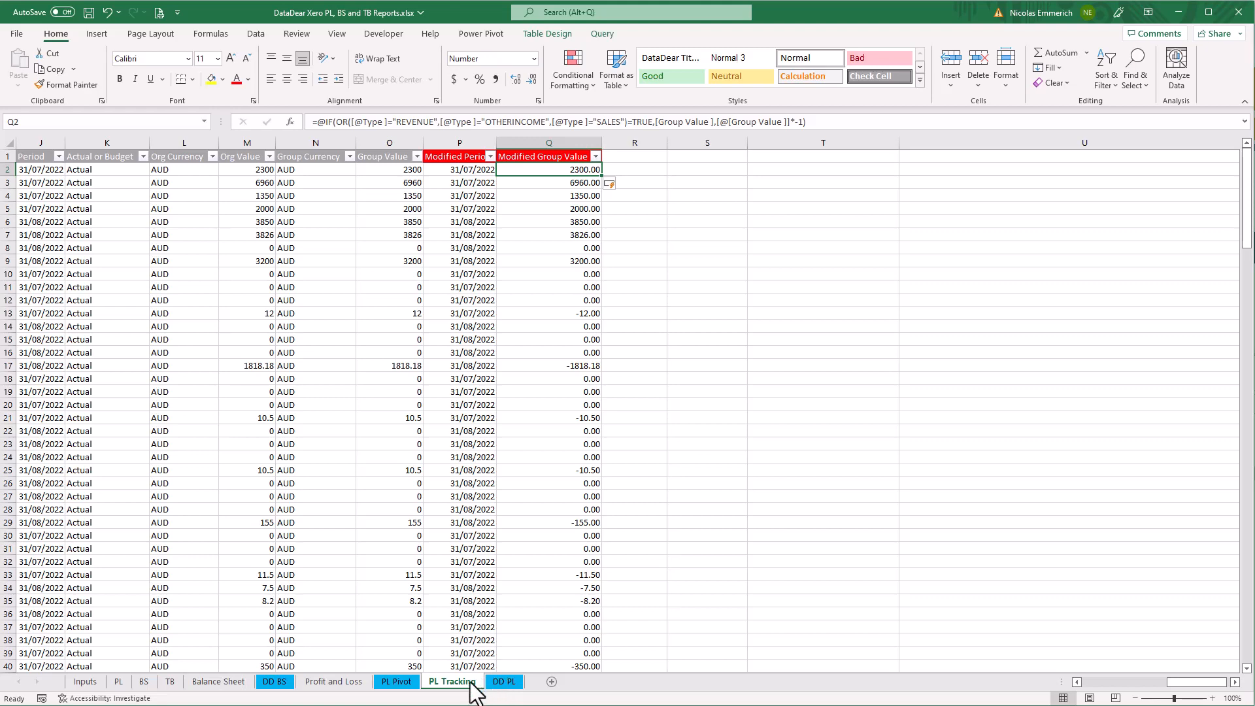
pyautogui.click(504, 680)
# Change the PL Pivot's data source to the whole PL Tracking table including its modified columns, PLxTC_DataFile1
pyautogui.click(396, 681)
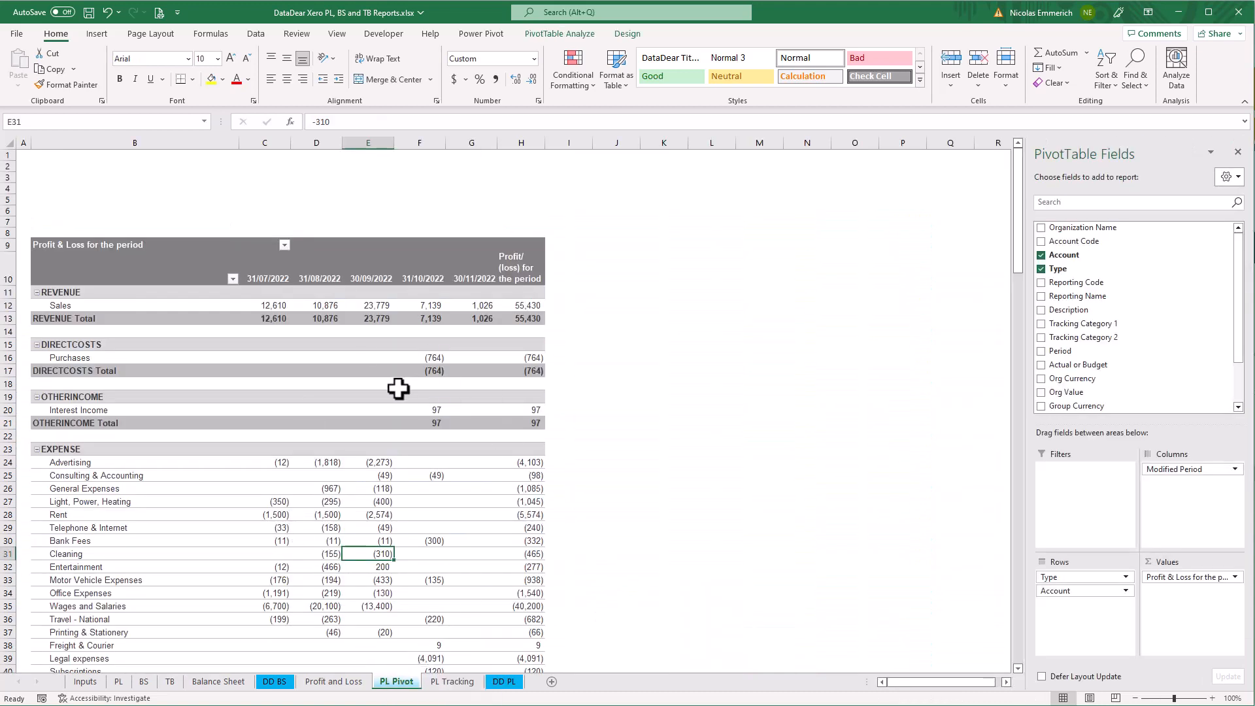
pyautogui.click(551, 31)
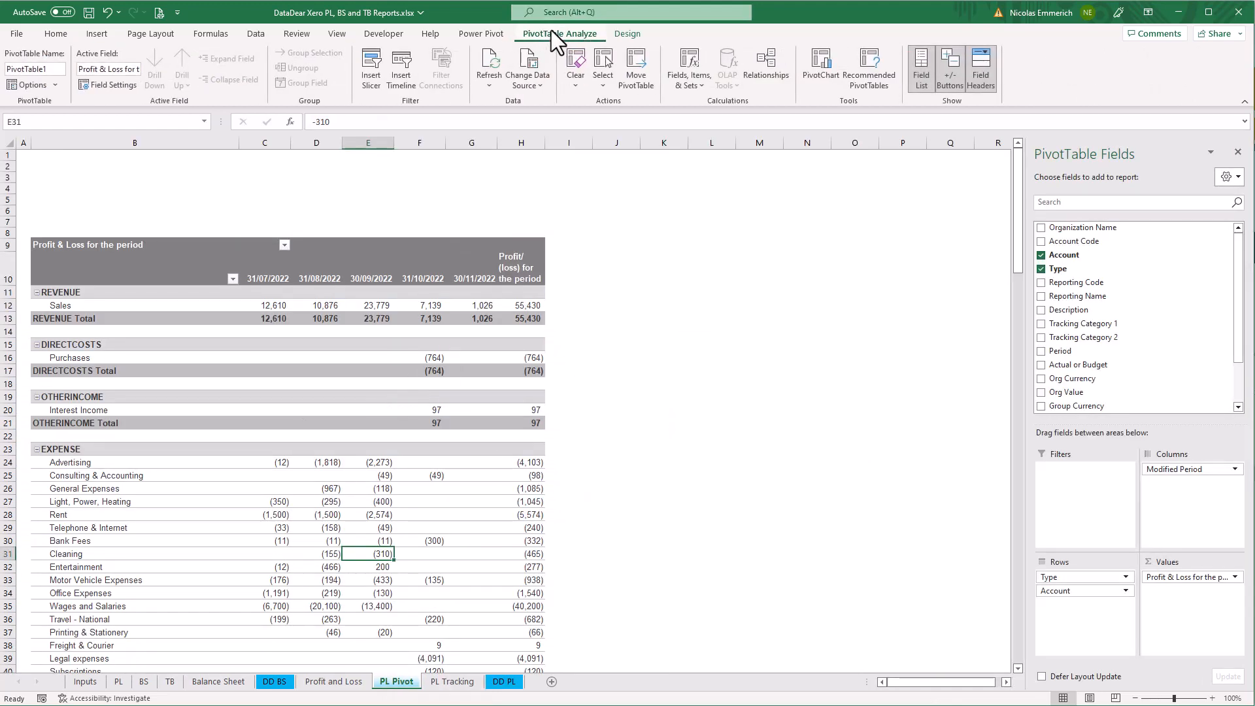
pyautogui.click(531, 83)
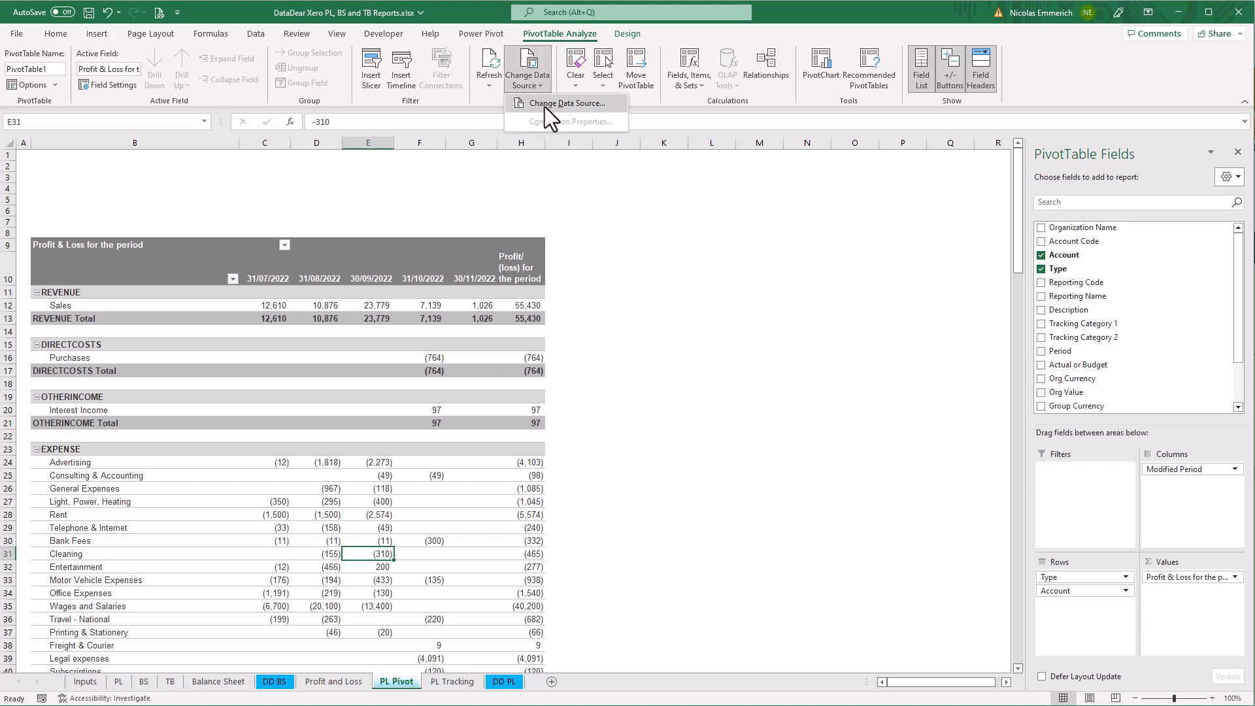
pyautogui.click(549, 103)
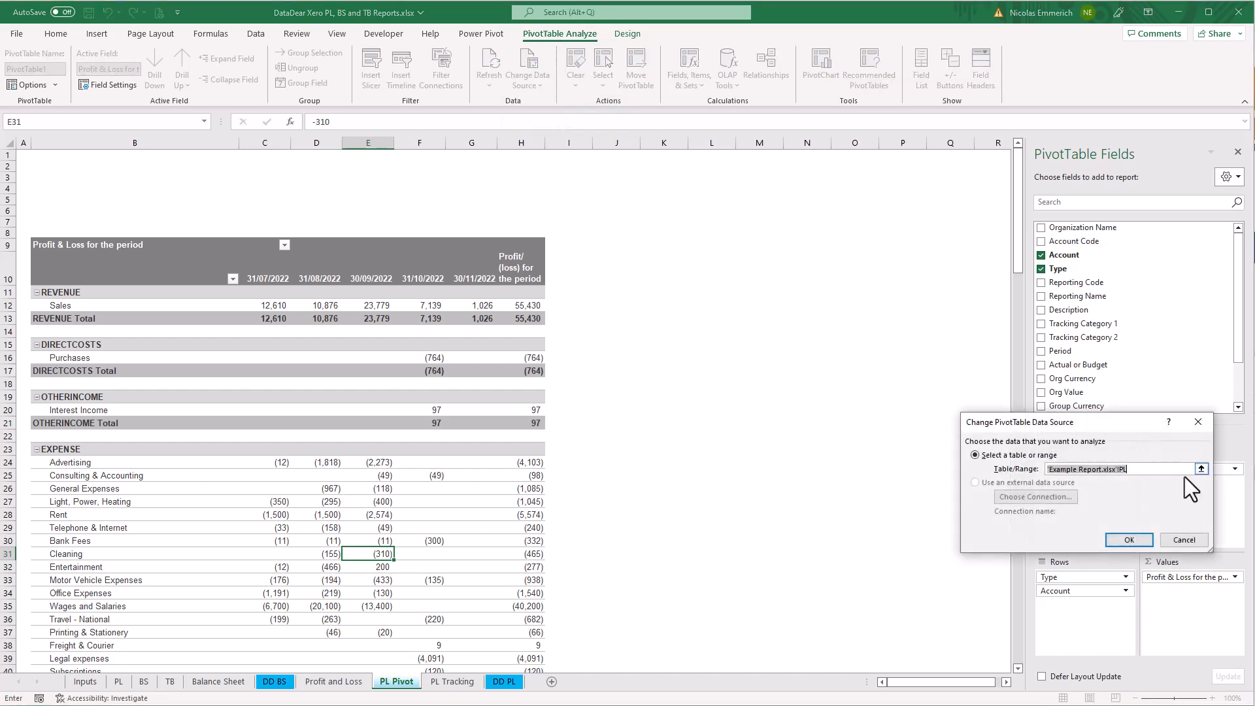
pyautogui.click(1200, 469)
pyautogui.click(451, 681)
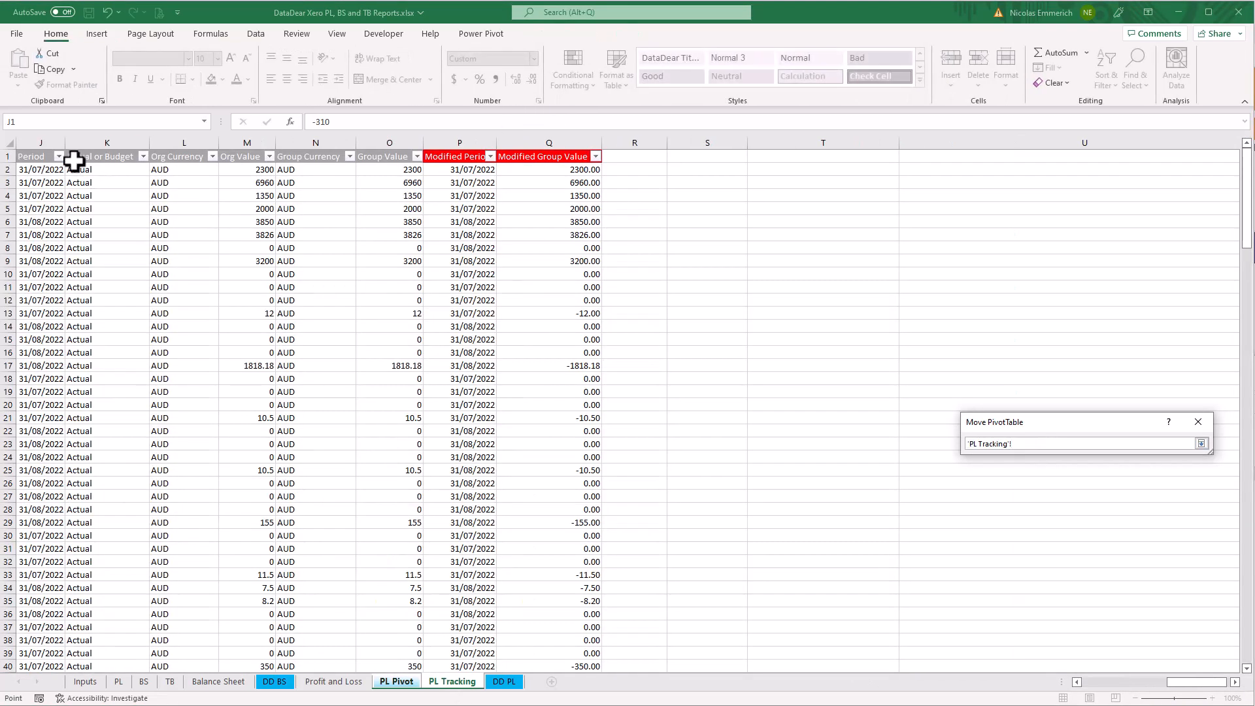
pyautogui.click(569, 157)
pyautogui.hotkey('ctrl', 'shift', 'Left')
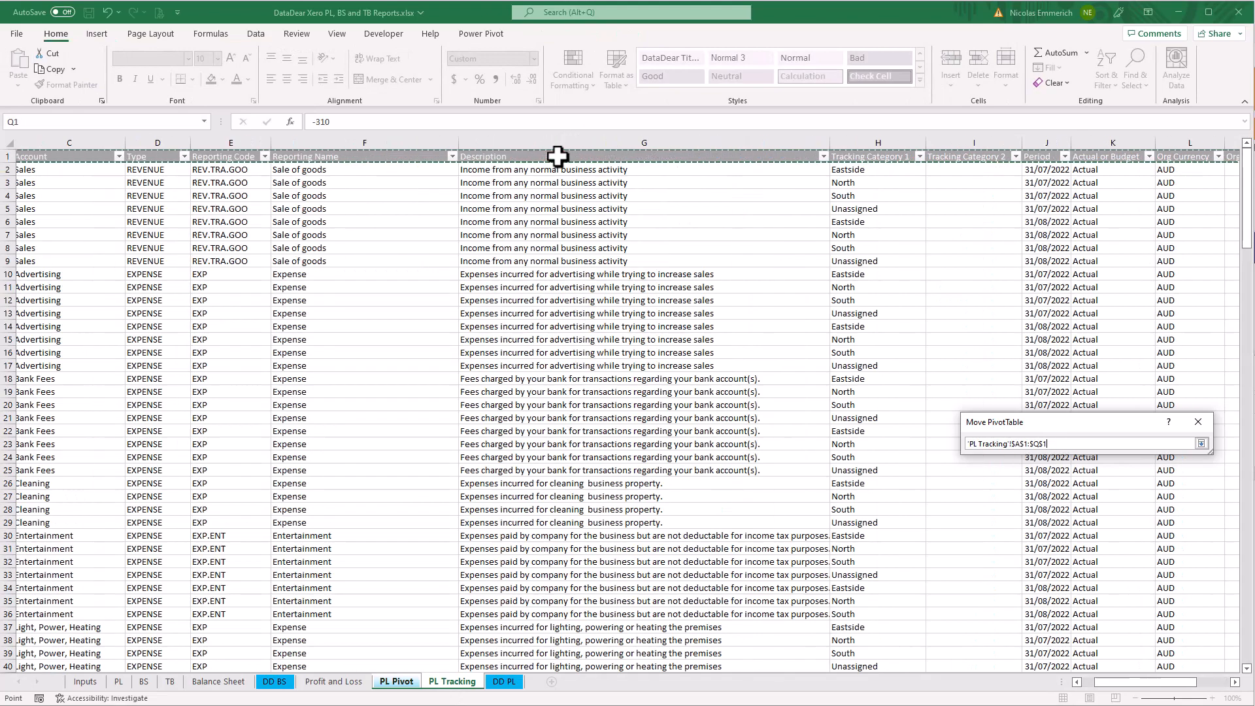
pyautogui.hotkey('ctrl', 'shift', 'Down')
pyautogui.click(1200, 443)
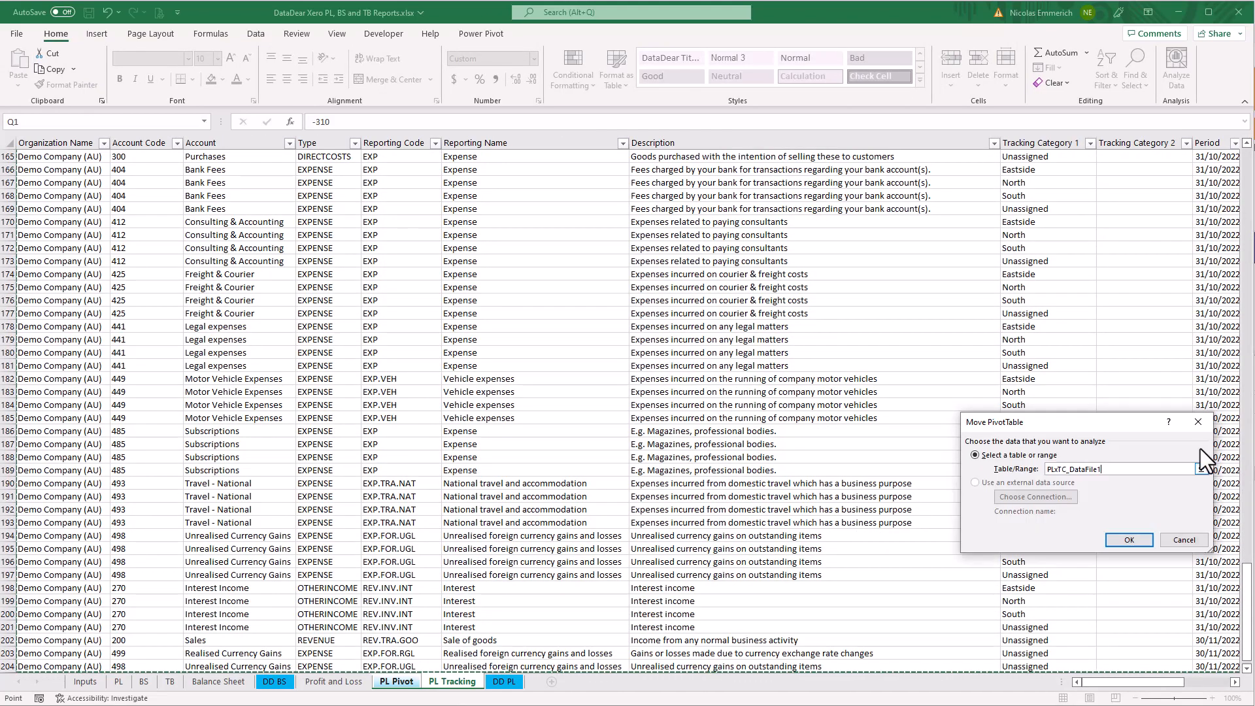
pyautogui.click(1125, 544)
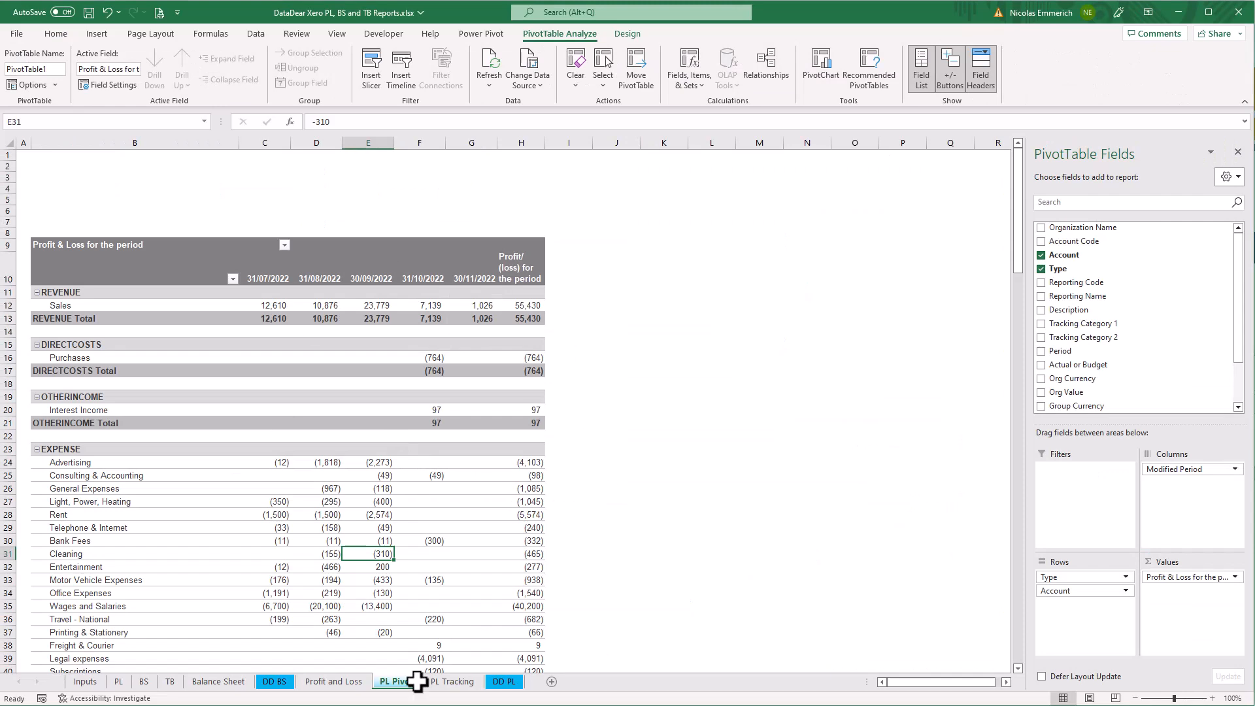
# Delete the DD PL sheet permanently from the workbook
pyautogui.click(450, 681)
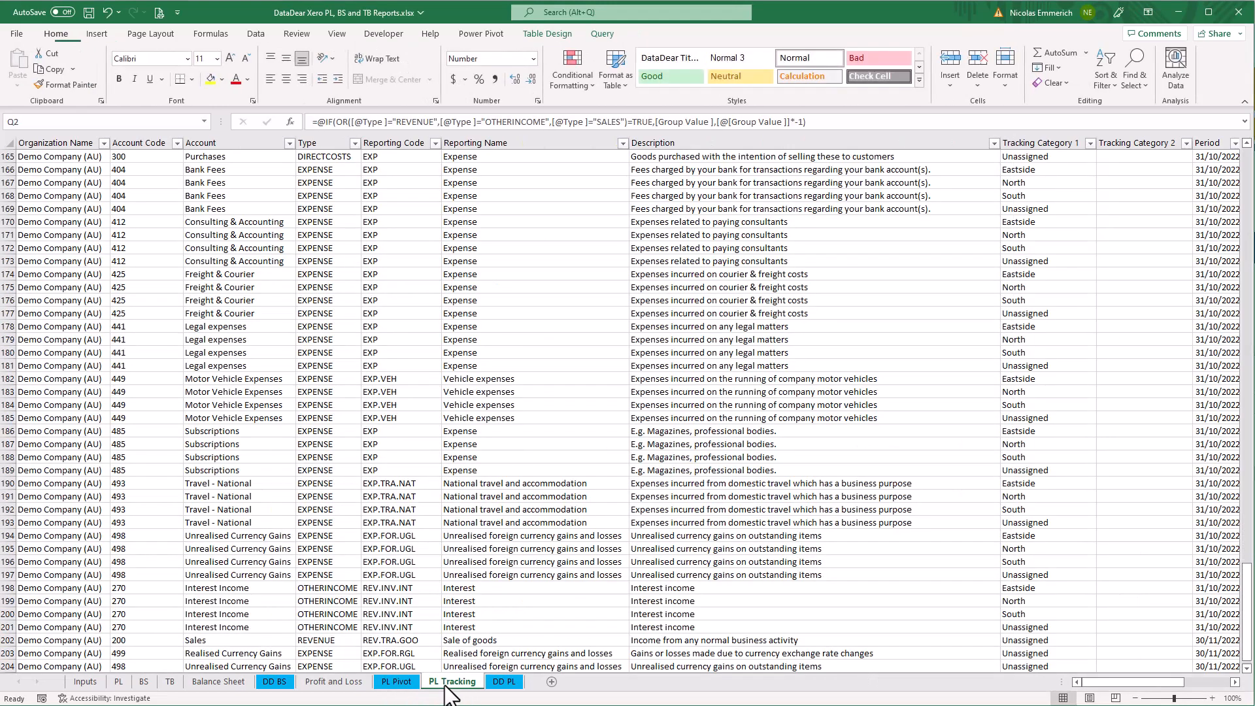
pyautogui.click(503, 681)
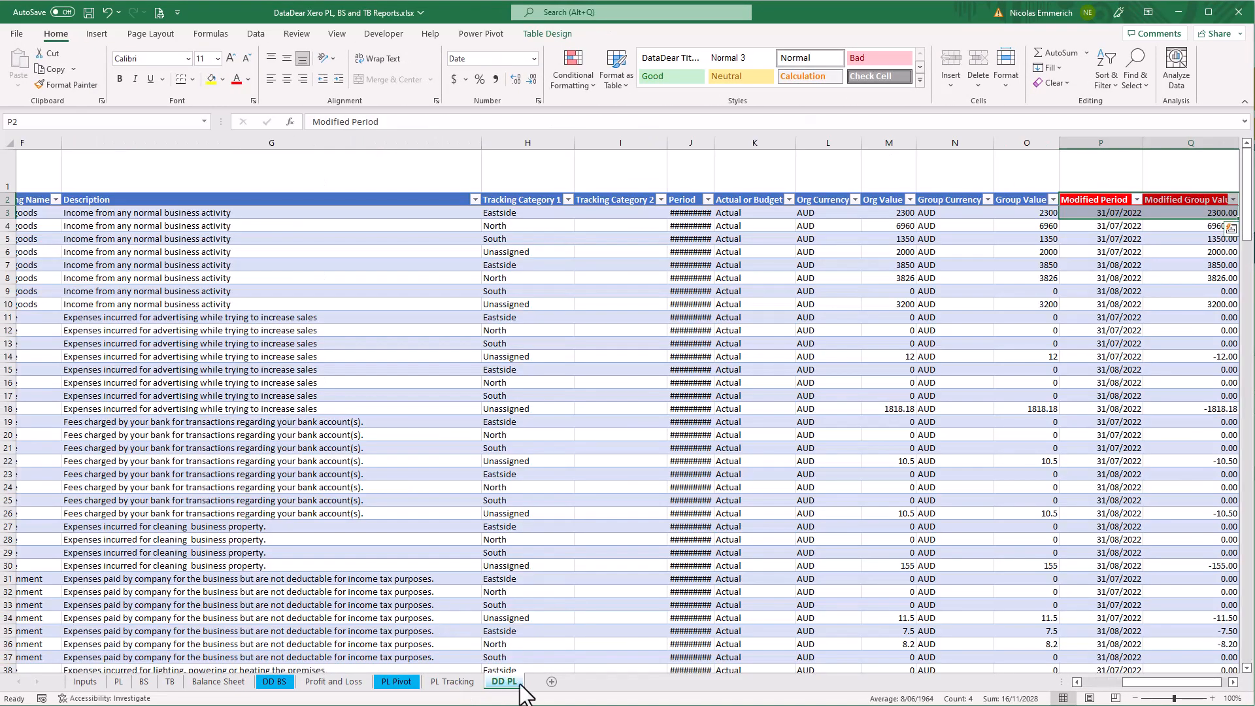
pyautogui.rightClick(503, 680)
pyautogui.click(537, 702)
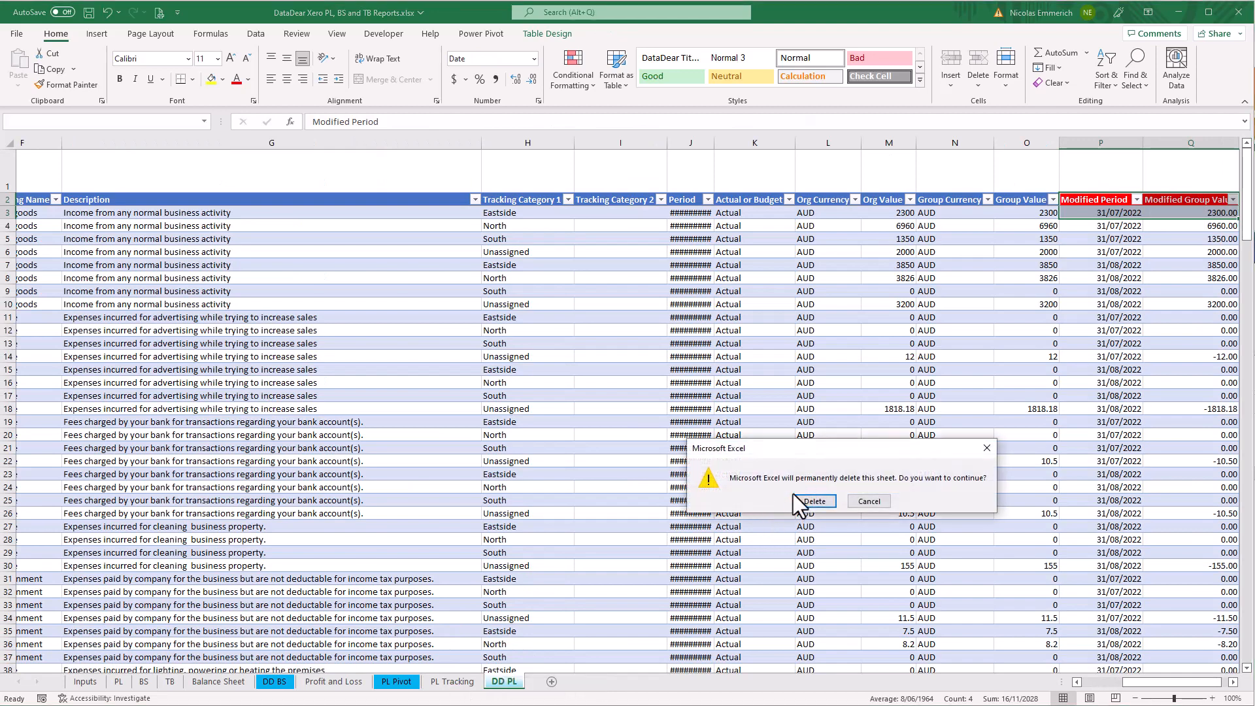
pyautogui.click(800, 504)
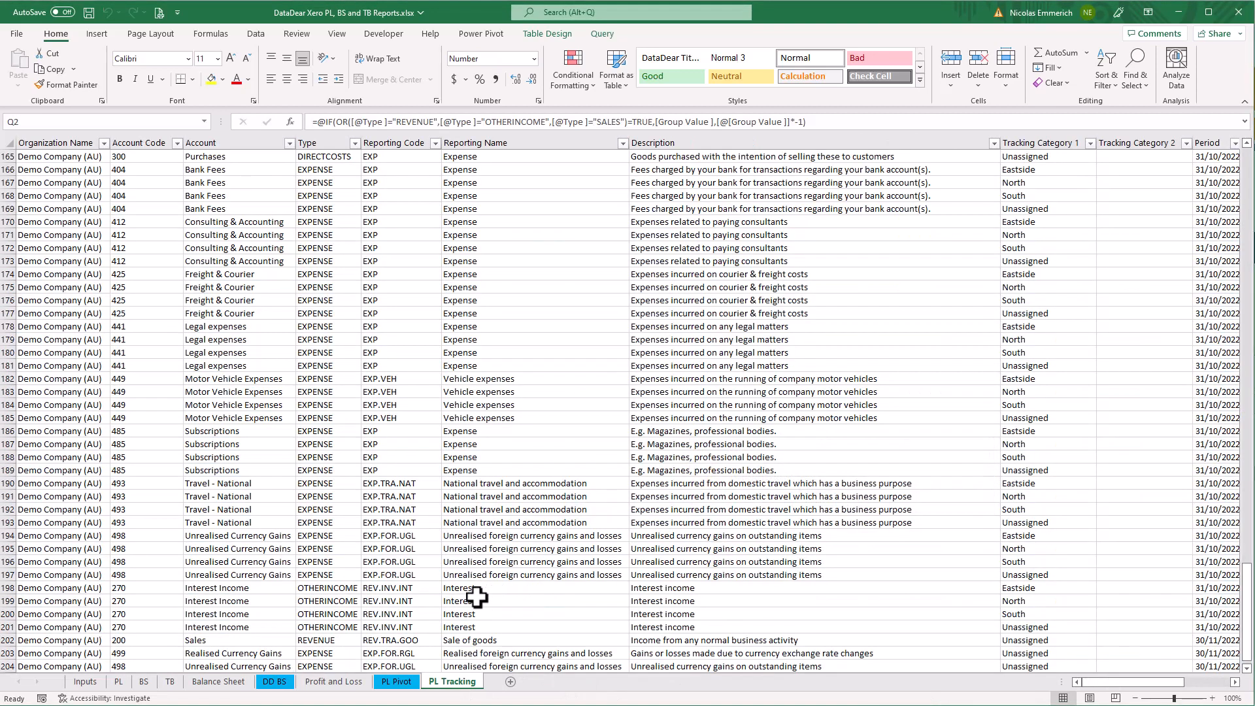
# Examine the October 2022 Sales formula on the Profit and Loss sheet, especially its GETPIVOTDATA reference to PL Pivot
pyautogui.click(410, 682)
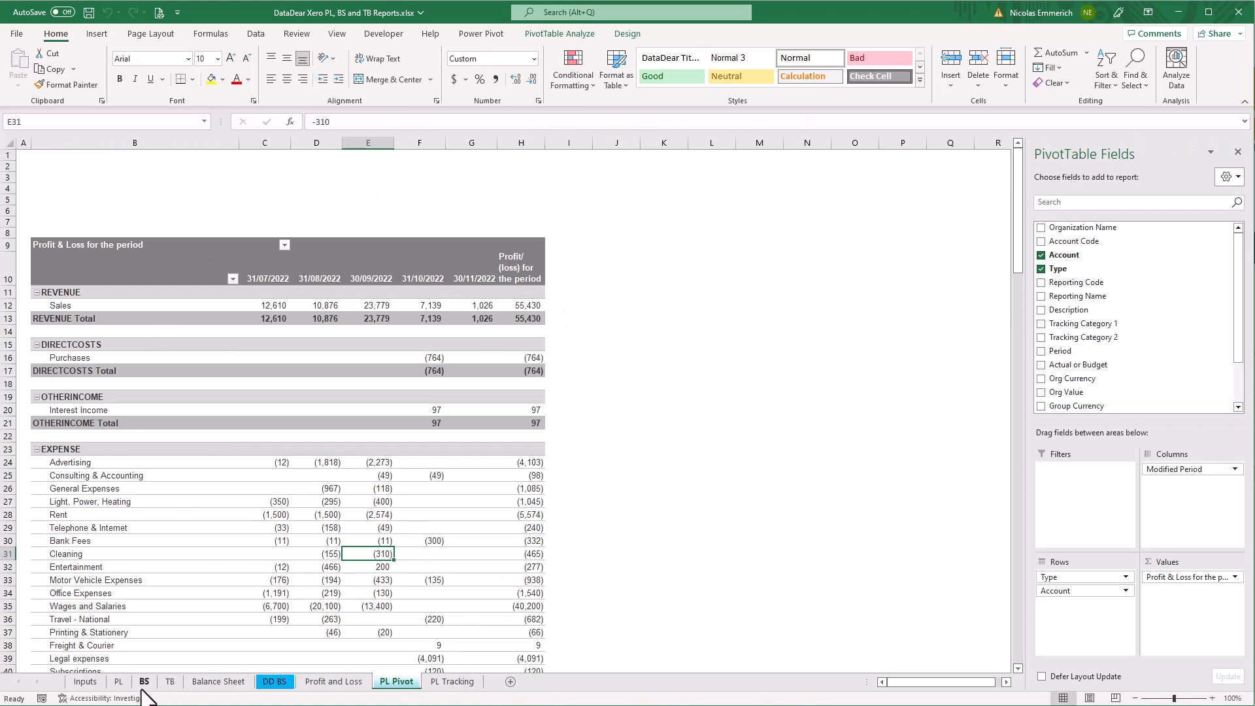
pyautogui.click(345, 682)
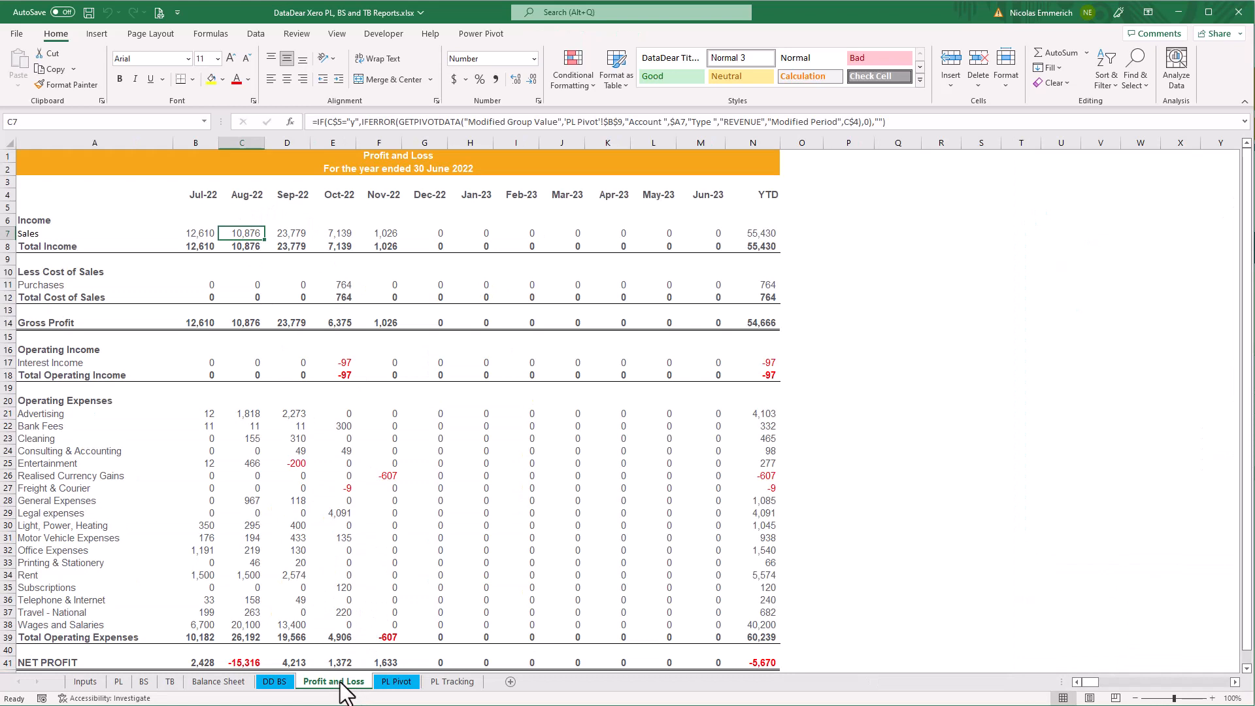
pyautogui.click(341, 235)
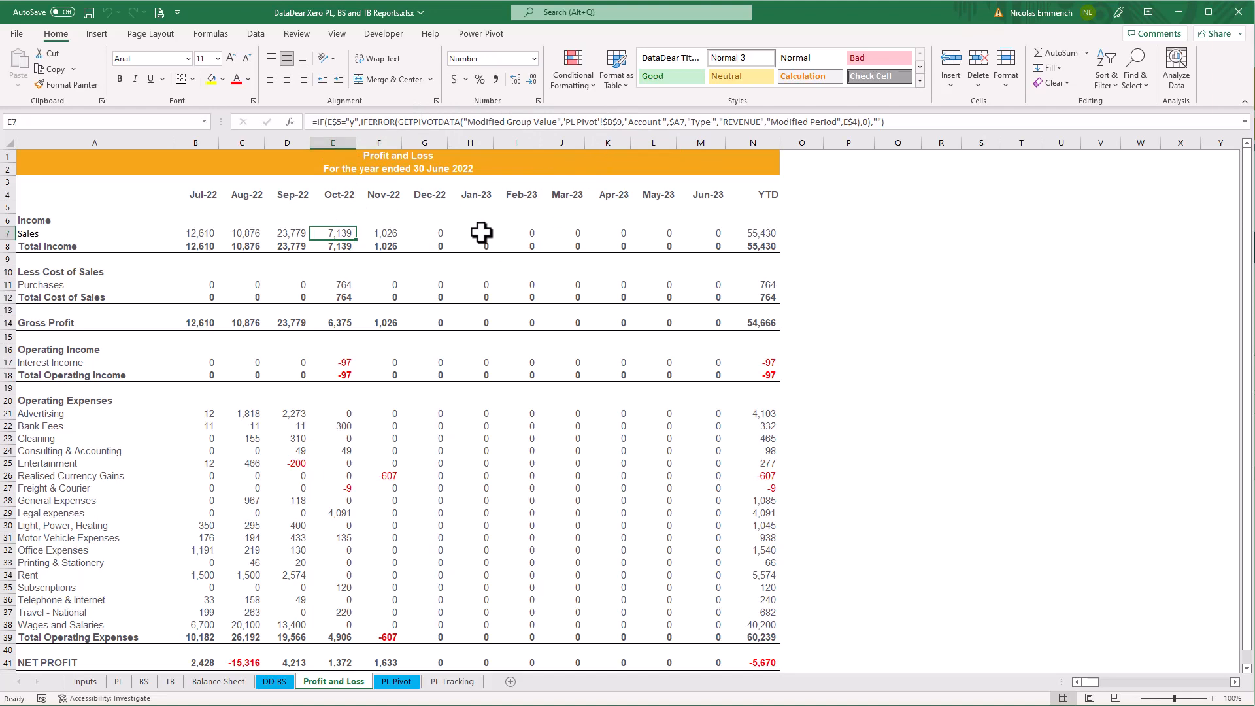
pyautogui.scroll(-5, 453, 493)
pyautogui.scroll(5, 454, 493)
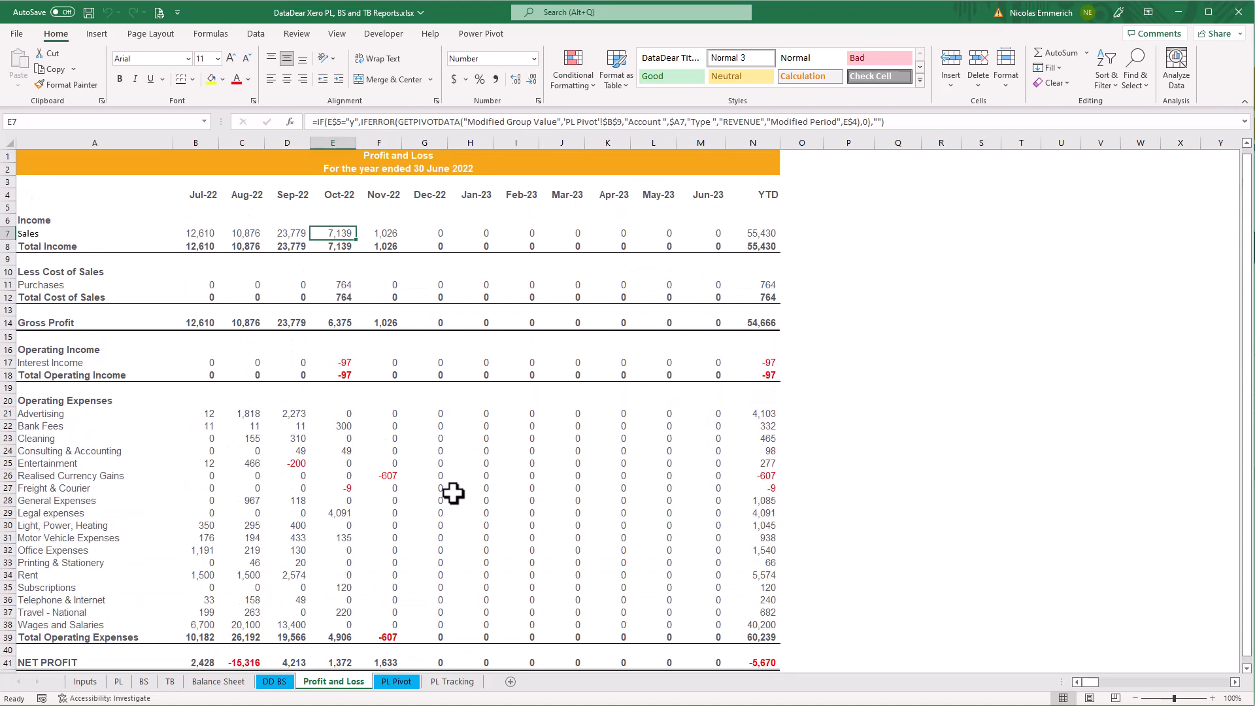
pyautogui.doubleClick(411, 122)
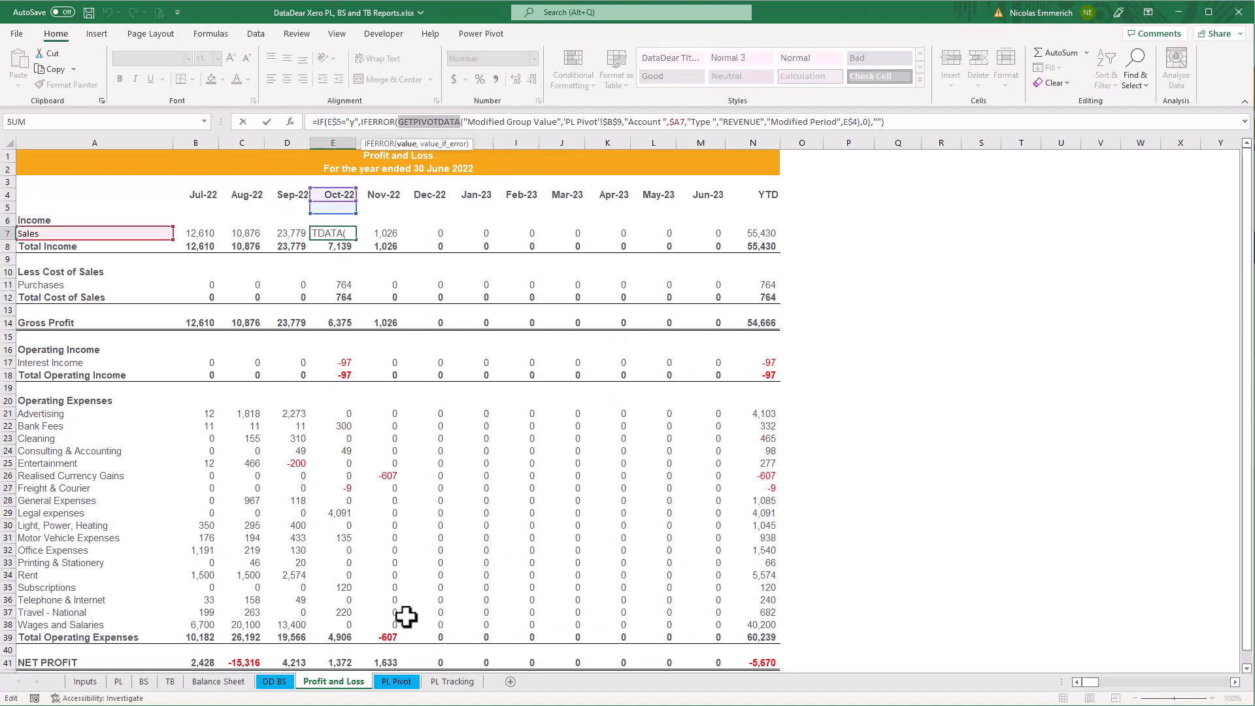
pyautogui.press('Escape')
# Check which table the PL Pivot uses as its data source, leaving the source as it is
pyautogui.click(392, 681)
pyautogui.click(316, 514)
pyautogui.click(559, 33)
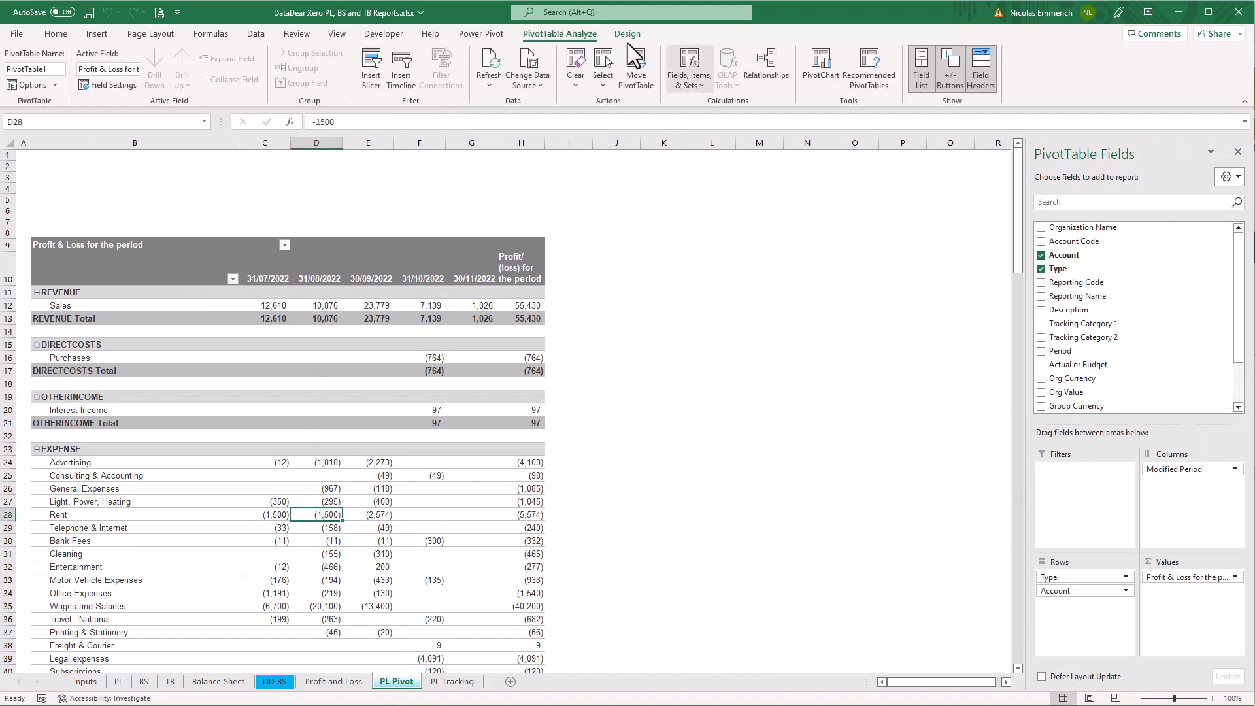
pyautogui.click(536, 85)
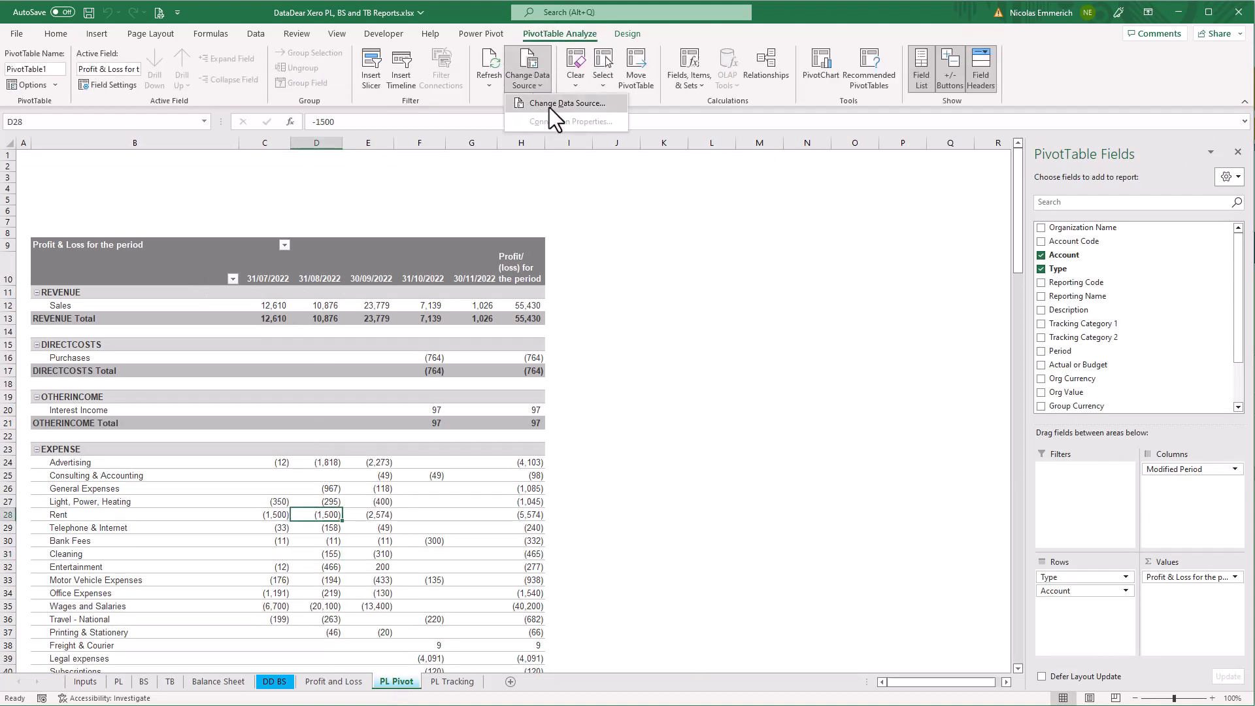
pyautogui.click(549, 105)
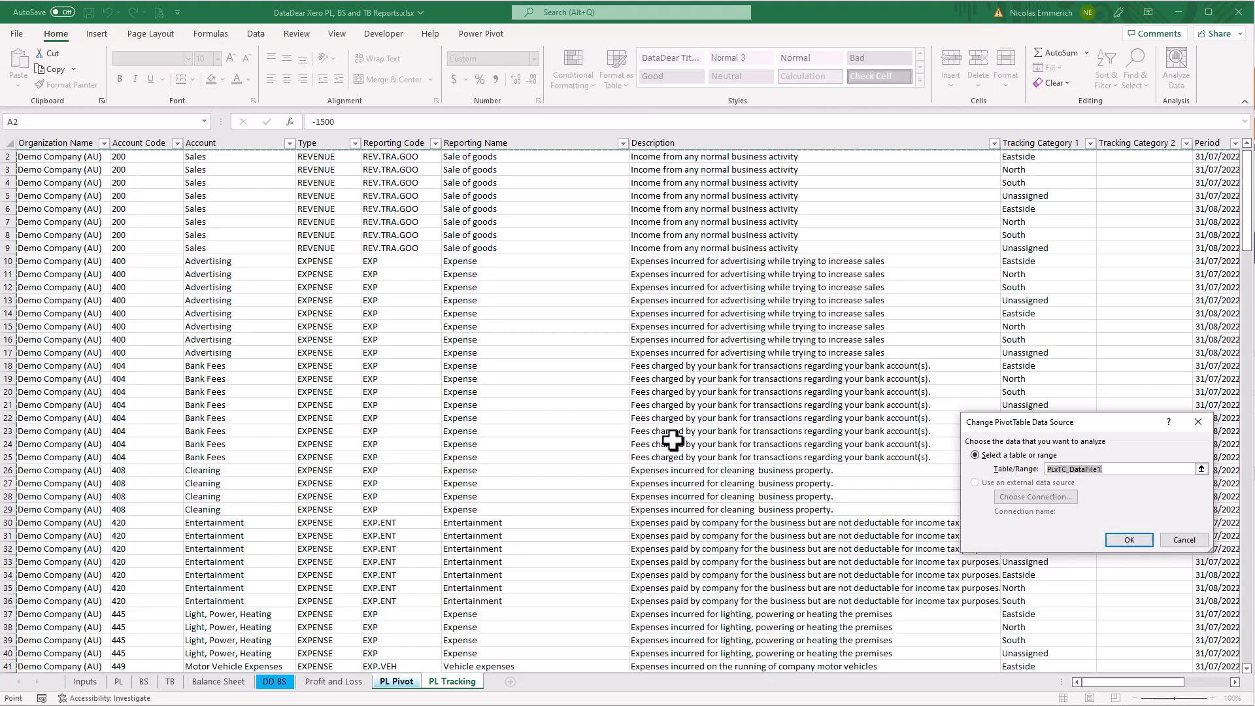
pyautogui.click(1193, 545)
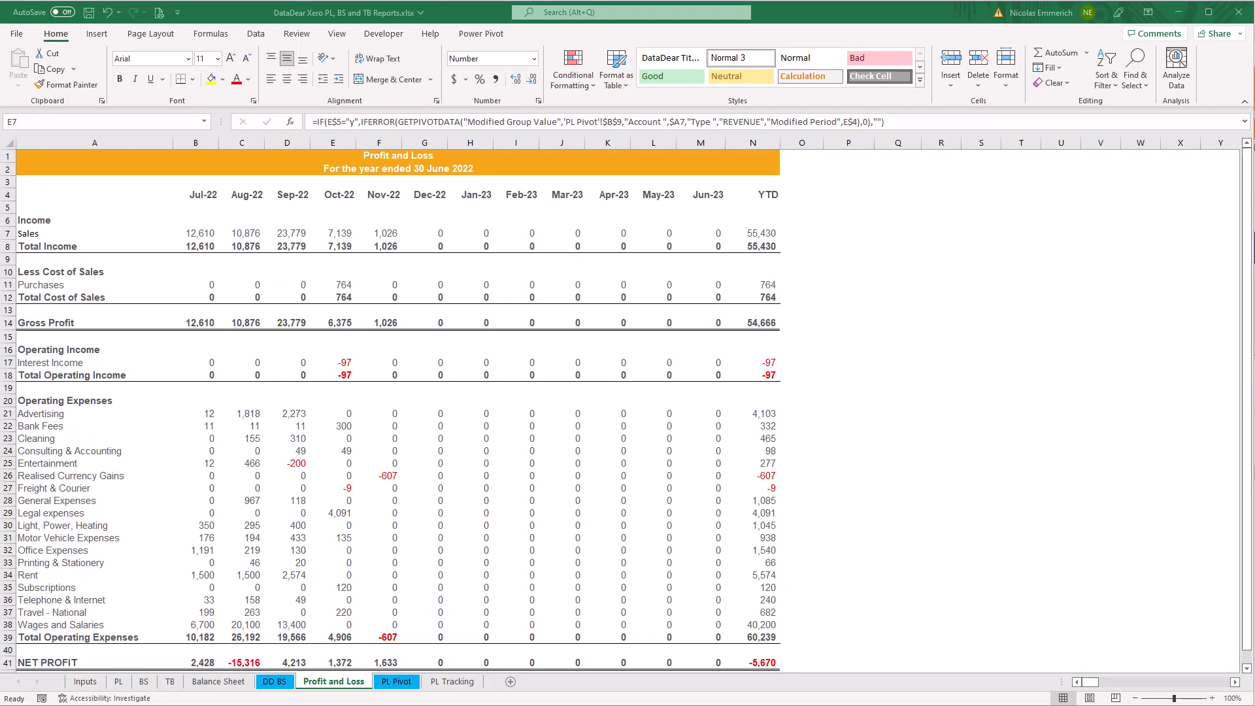
# Delete the PL, BS and TB sheets together from the workbook
pyautogui.click(457, 683)
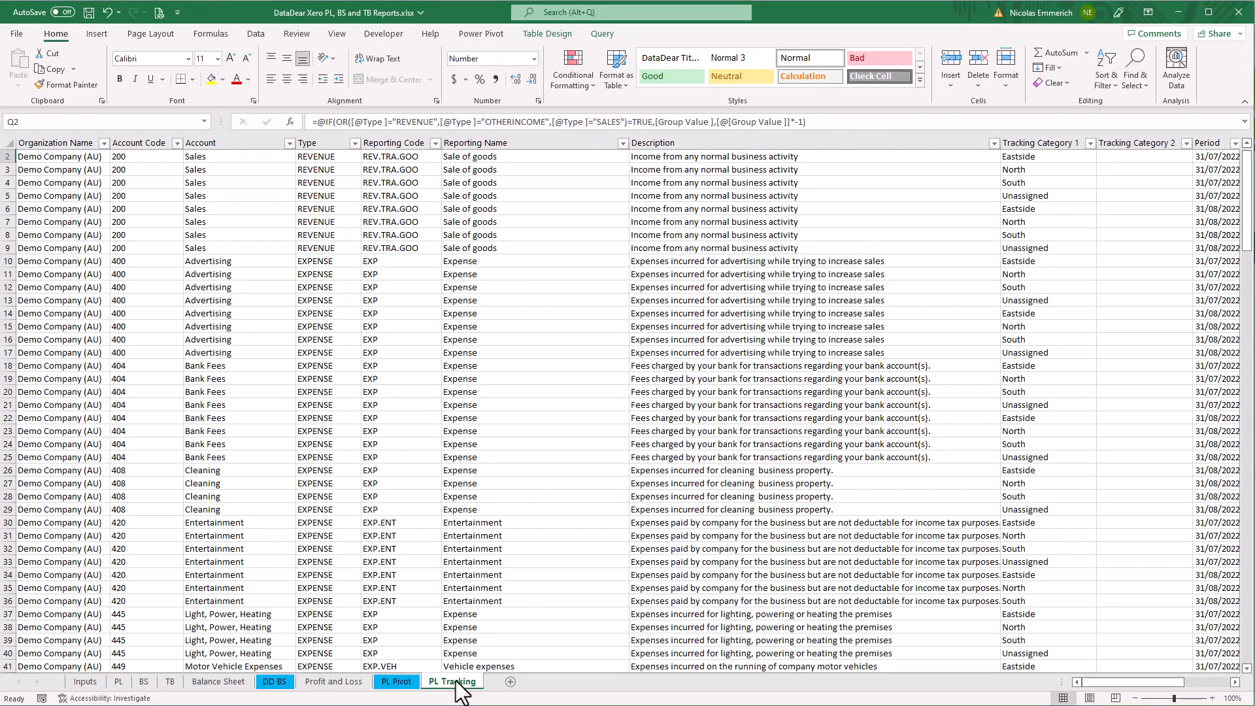
pyautogui.click(276, 682)
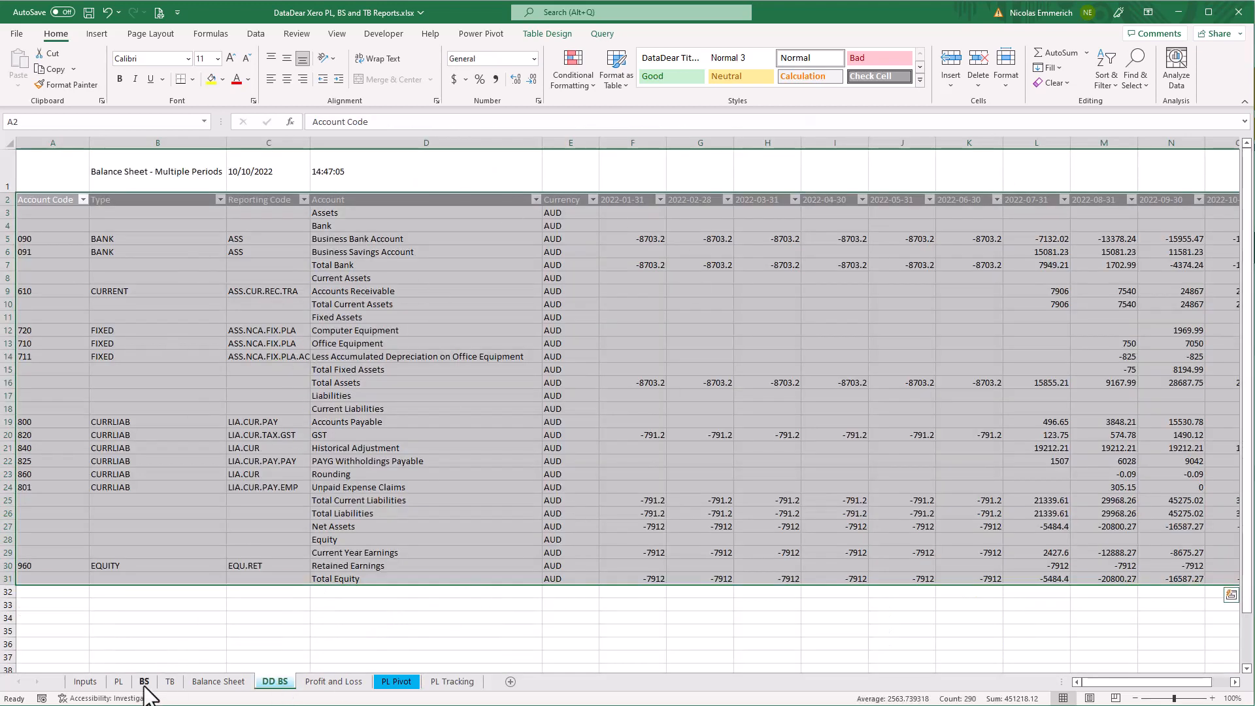
pyautogui.click(115, 683)
pyautogui.click(144, 683)
pyautogui.click(168, 682)
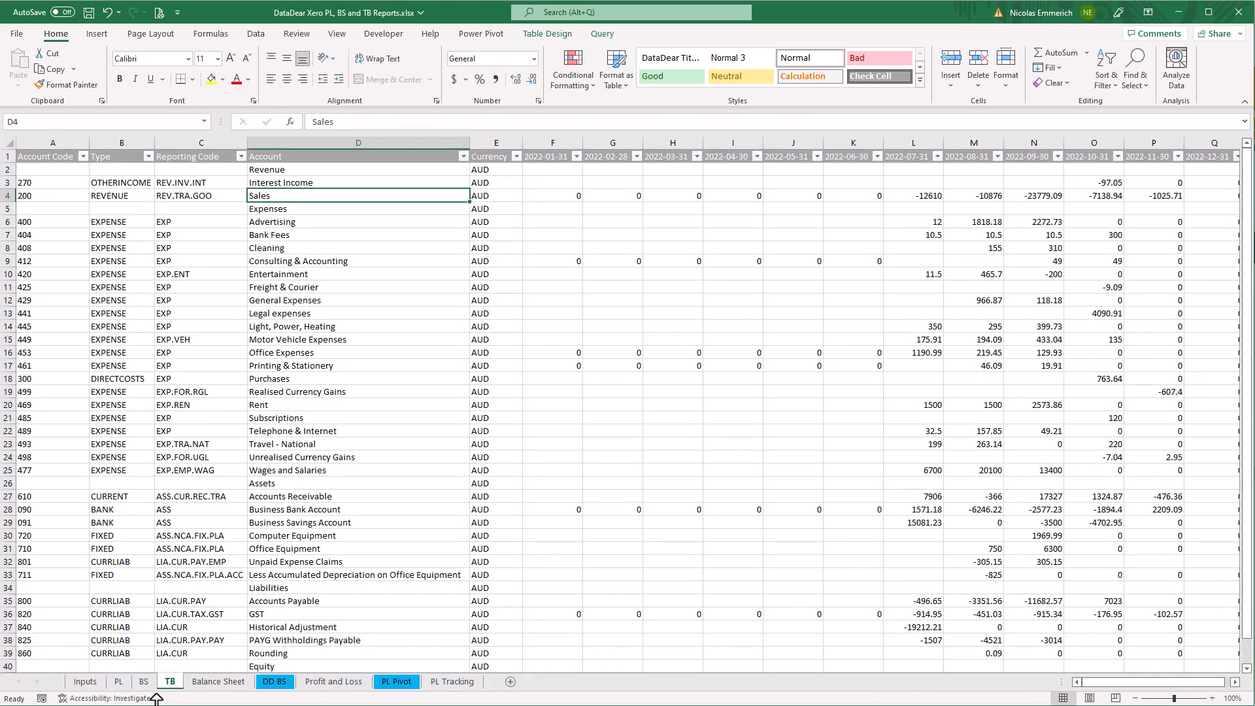
pyautogui.click(119, 681)
pyautogui.keyDown('shift'); pyautogui.click(169, 683); pyautogui.keyUp('shift')
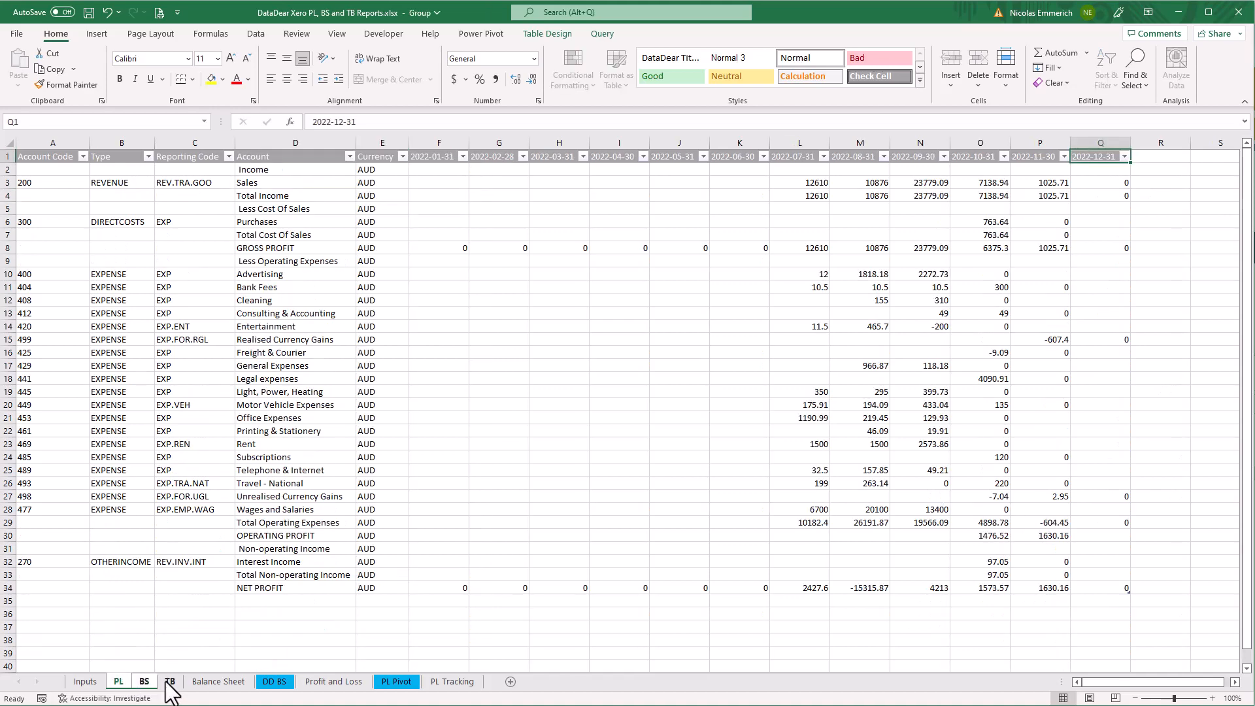
pyautogui.rightClick(168, 684)
pyautogui.click(190, 700)
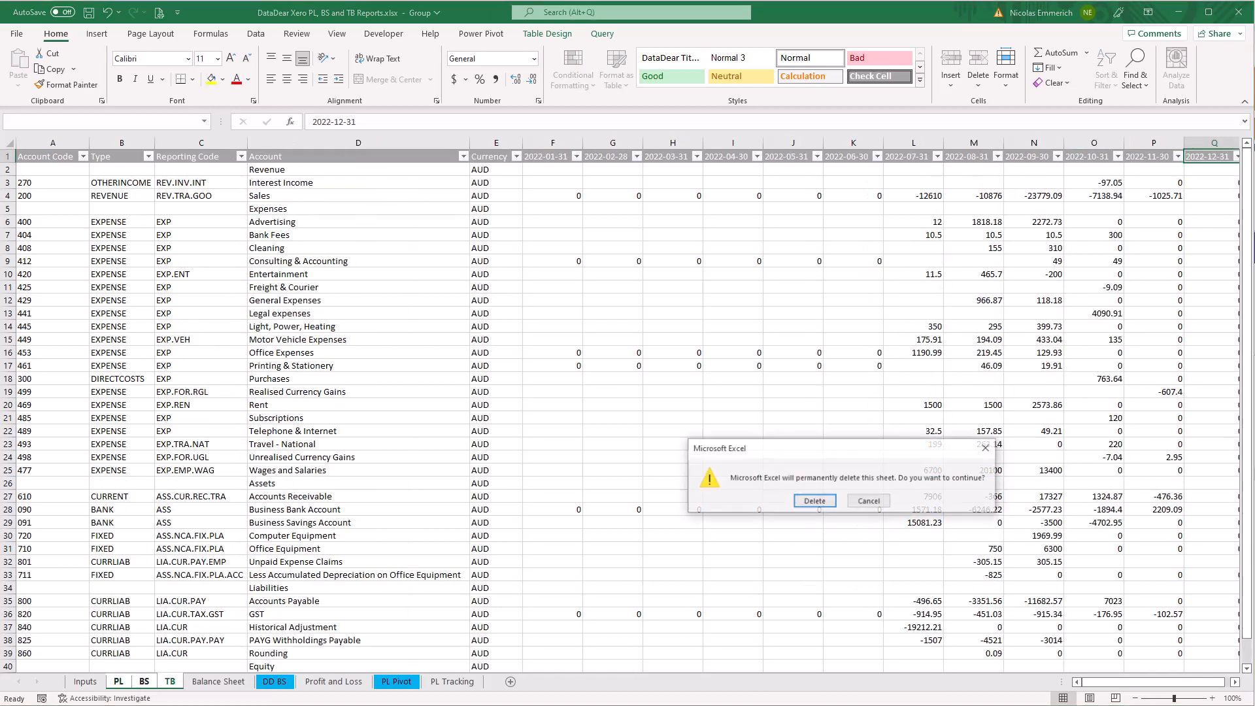
pyautogui.click(814, 501)
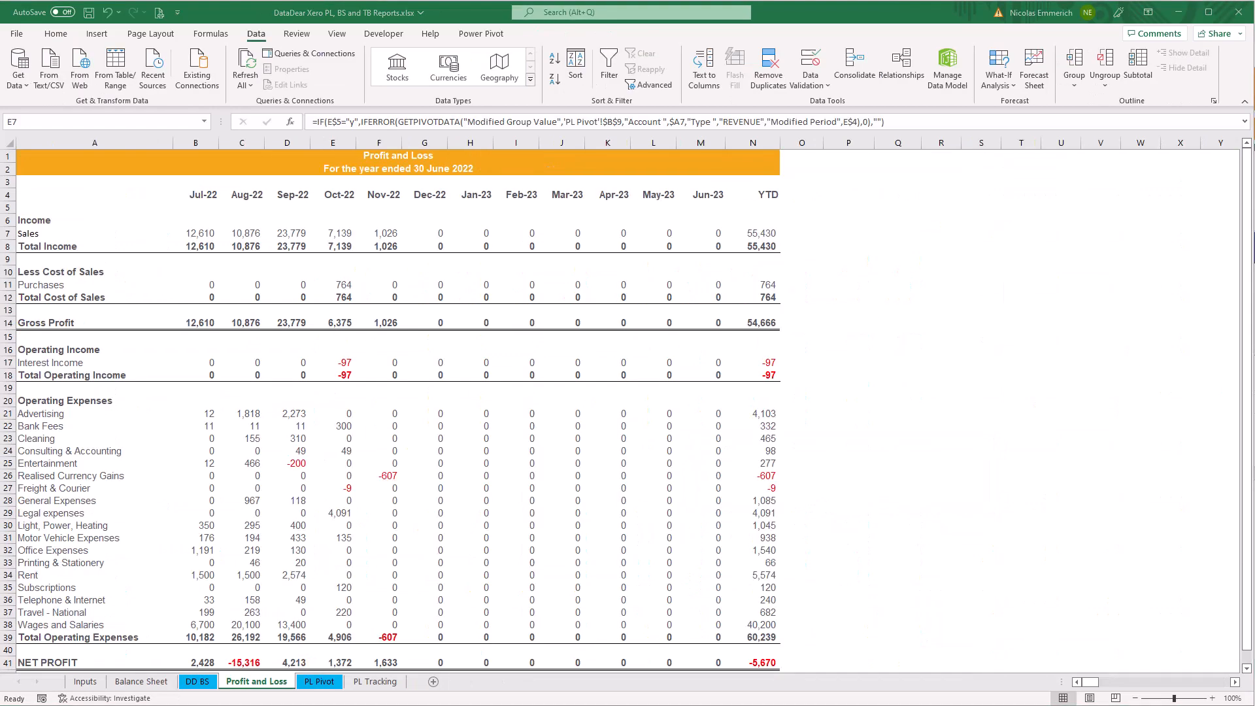